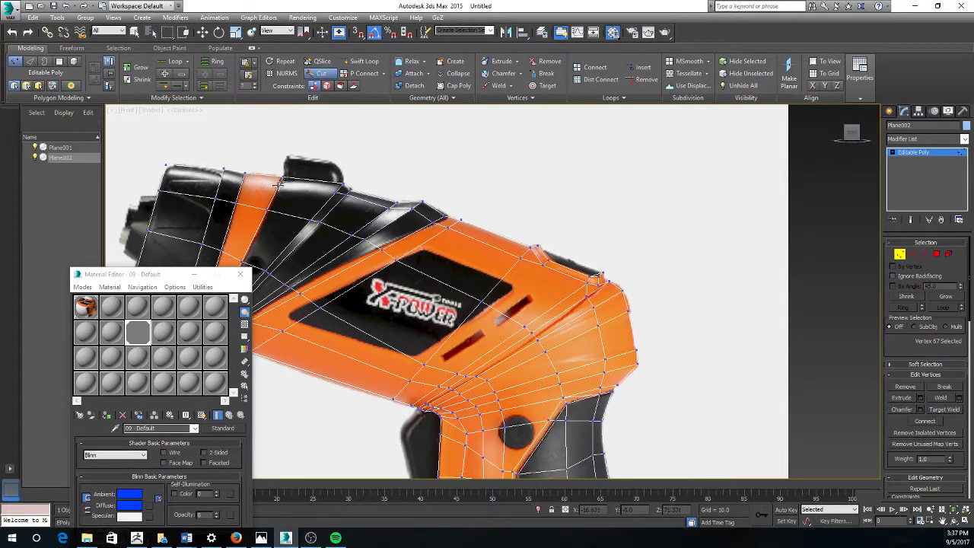
# Step: Cut an edge across the upper part of the barrel to its front border and end the Cut tool
pyautogui.click(220, 178)
pyautogui.click(163, 176)
pyautogui.rightClick(596, 258)
pyautogui.scroll(4, 392, 396)
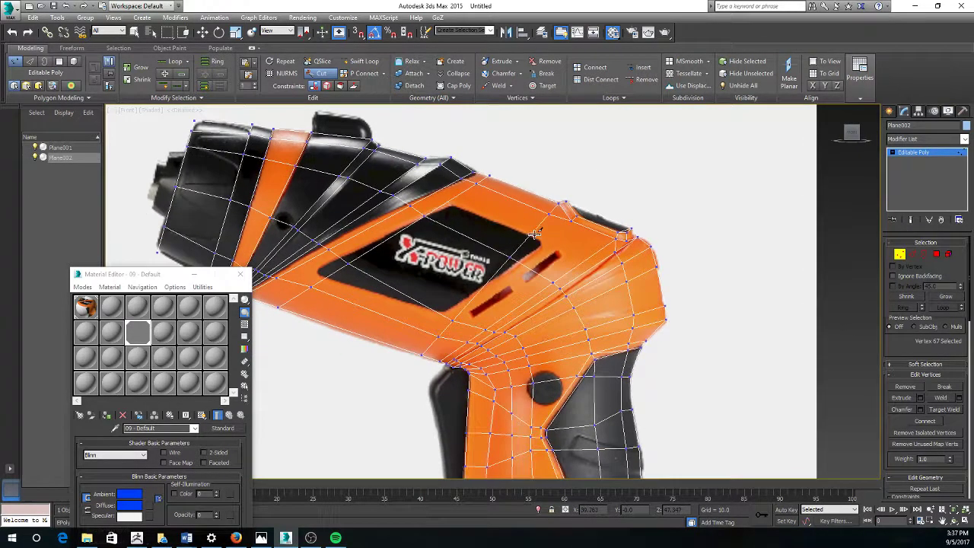
pyautogui.press('w')
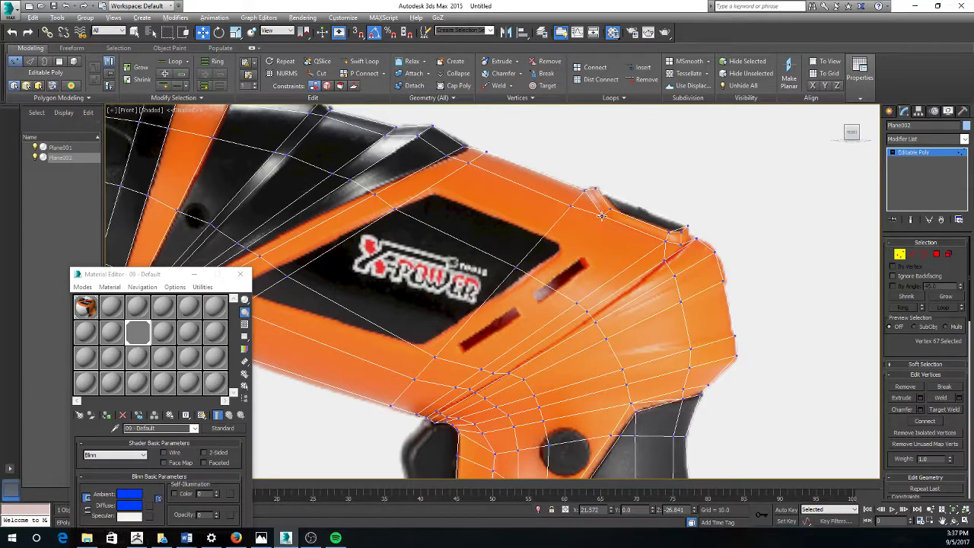
pyautogui.hotkey('alt', 'c')
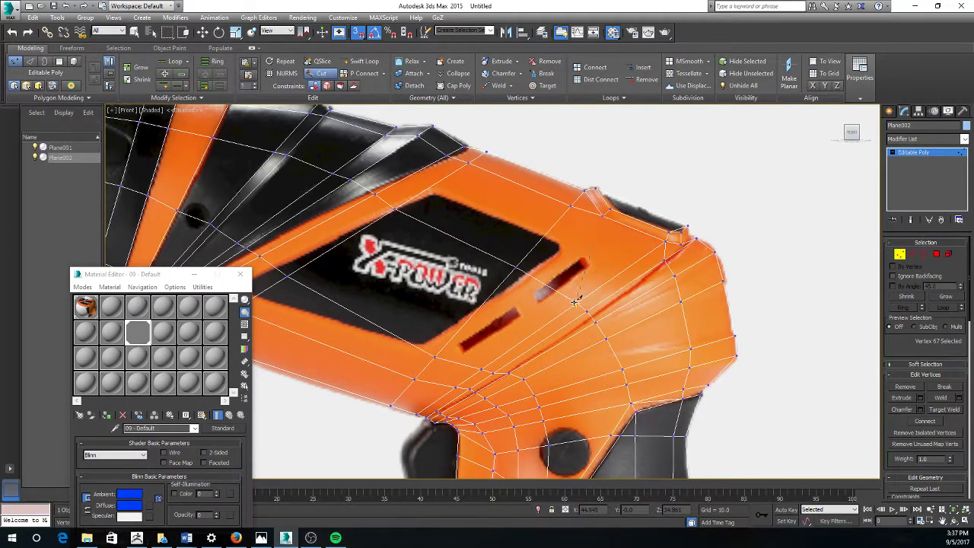
pyautogui.scroll(-3, 678, 238)
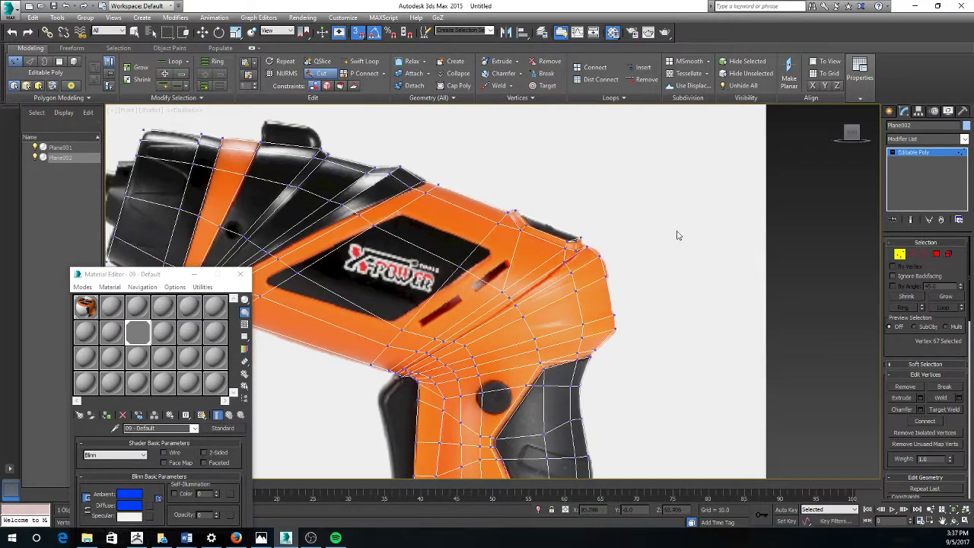
pyautogui.moveTo(678, 236); pyautogui.dragTo(742, 227, button='middle')
pyautogui.press('w')
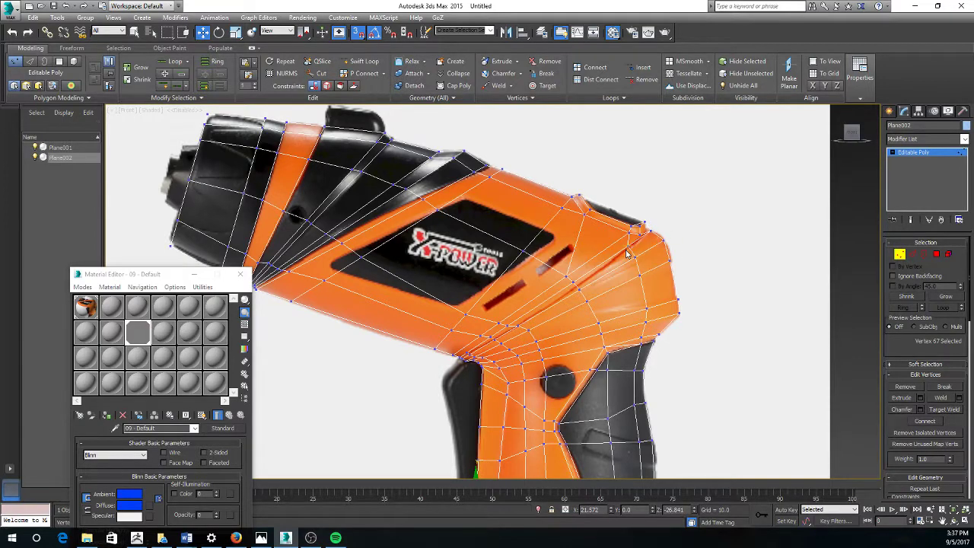
# Step: Switch to the perspective view and apply an unused default gray material to the drill mesh
pyautogui.press('p')
pyautogui.moveTo(627, 248); pyautogui.dragTo(618, 350, button='middle')
pyautogui.scroll(-2, 617, 295)
pyautogui.press('m')
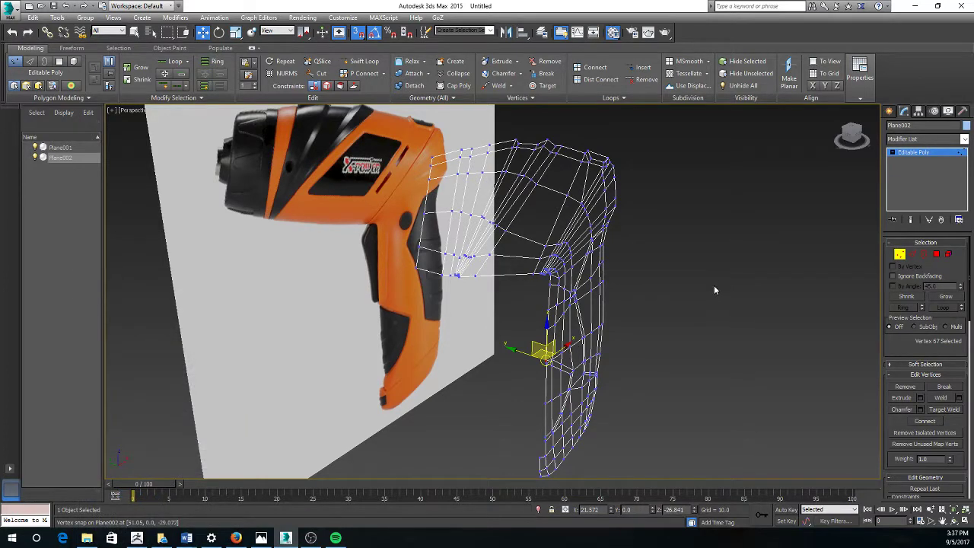
pyautogui.press('m')
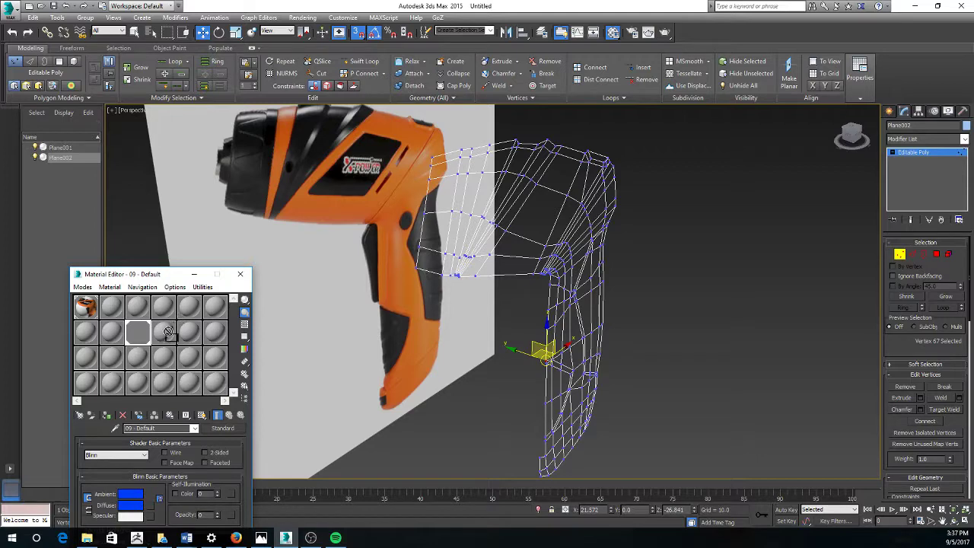
pyautogui.moveTo(167, 333); pyautogui.dragTo(605, 305)
pyautogui.moveTo(605, 305)
pyautogui.keyDown('alt'); pyautogui.mouseDown(button='middle')
pyautogui.moveTo(594, 335)
pyautogui.moveTo(858, 226)
pyautogui.mouseUp(button='middle'); pyautogui.keyUp('alt')
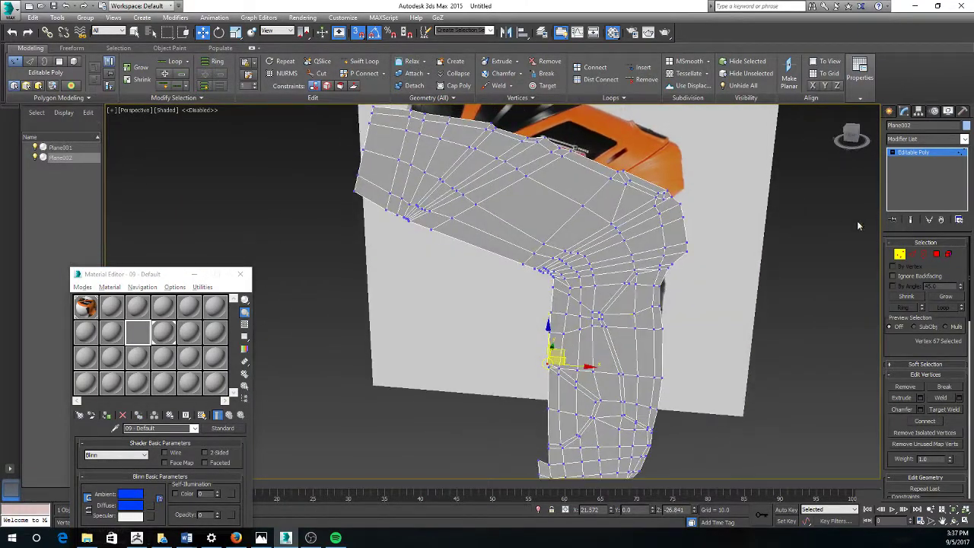
# Step: Select the polygons at the front end of the barrel in Polygon mode
pyautogui.click(936, 254)
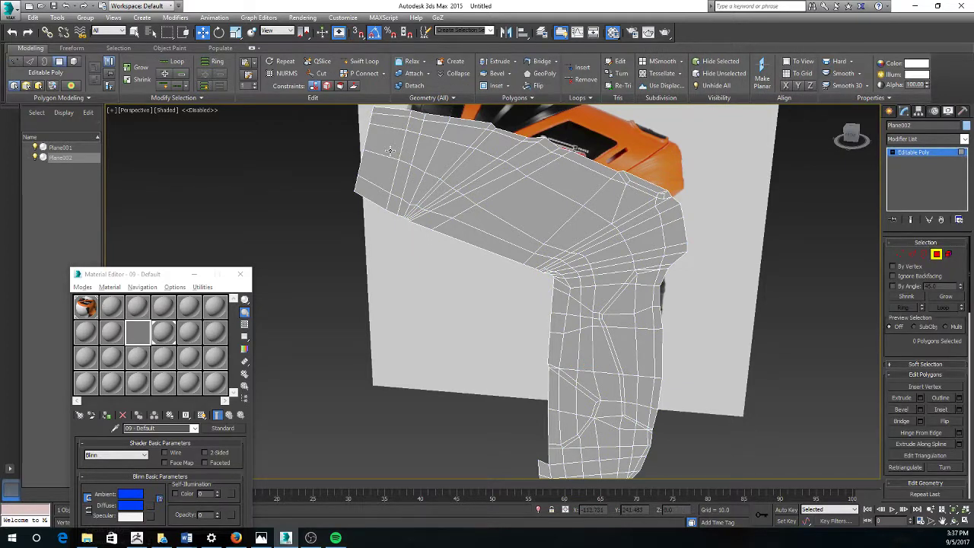
pyautogui.click(390, 151)
pyautogui.keyDown('ctrl'); pyautogui.click(402, 156); pyautogui.keyUp('ctrl')
pyautogui.keyDown('ctrl'); pyautogui.click(418, 150); pyautogui.keyUp('ctrl')
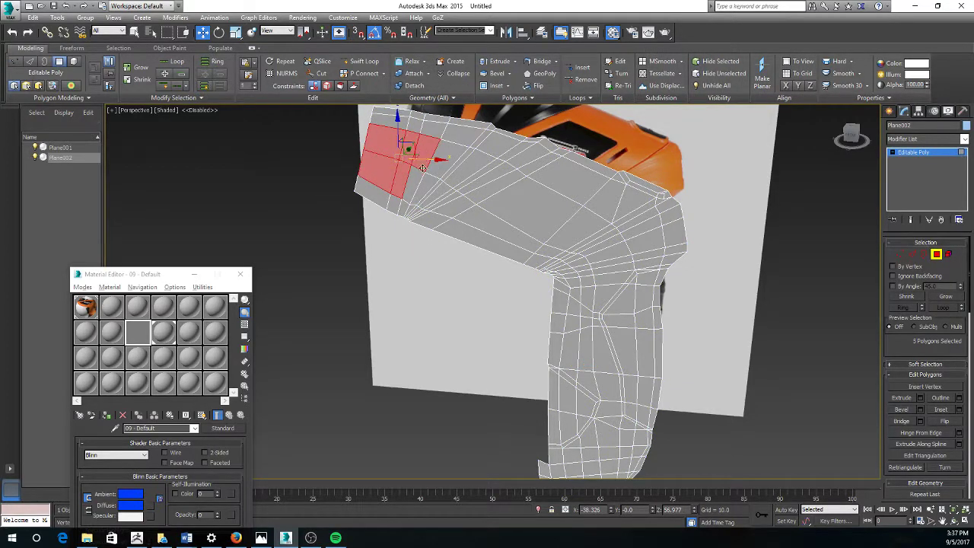
pyautogui.keyDown('ctrl'); pyautogui.click(414, 131); pyautogui.keyUp('ctrl')
pyautogui.keyDown('ctrl'); pyautogui.click(431, 169); pyautogui.keyUp('ctrl')
pyautogui.keyDown('ctrl'); pyautogui.click(443, 159); pyautogui.keyUp('ctrl')
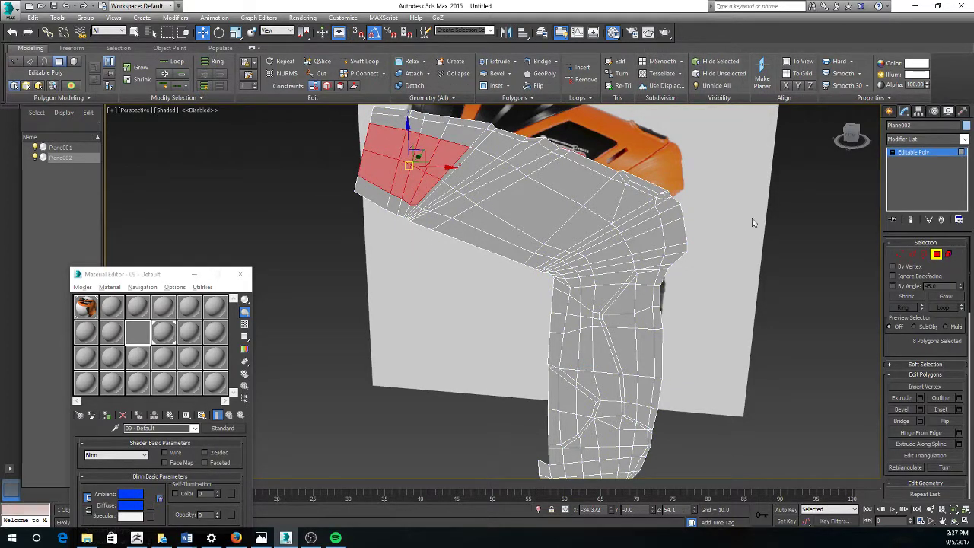
# Step: Select the edge ring along the body's middle, convert it to polygons, and grow the selection
pyautogui.click(913, 254)
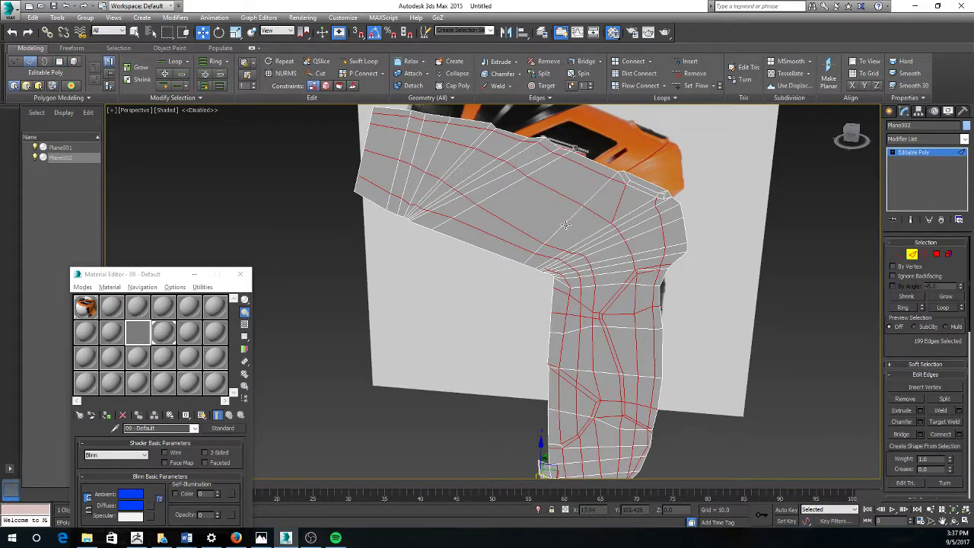
pyautogui.click(566, 225)
pyautogui.click(904, 308)
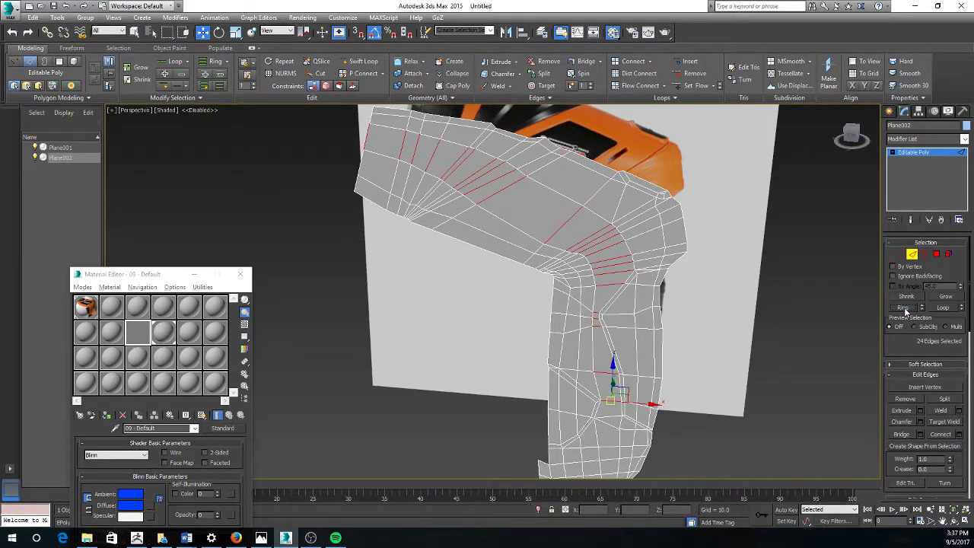
pyautogui.keyDown('ctrl'); pyautogui.click(938, 255); pyautogui.keyUp('ctrl')
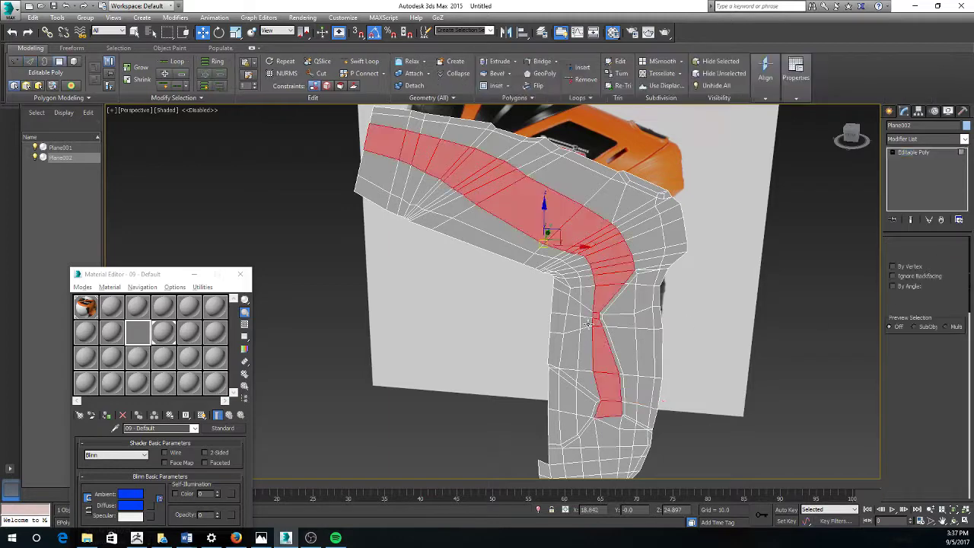
pyautogui.moveTo(591, 313); pyautogui.dragTo(571, 204, button='middle')
pyautogui.scroll(3, 607, 295)
pyautogui.press('z')
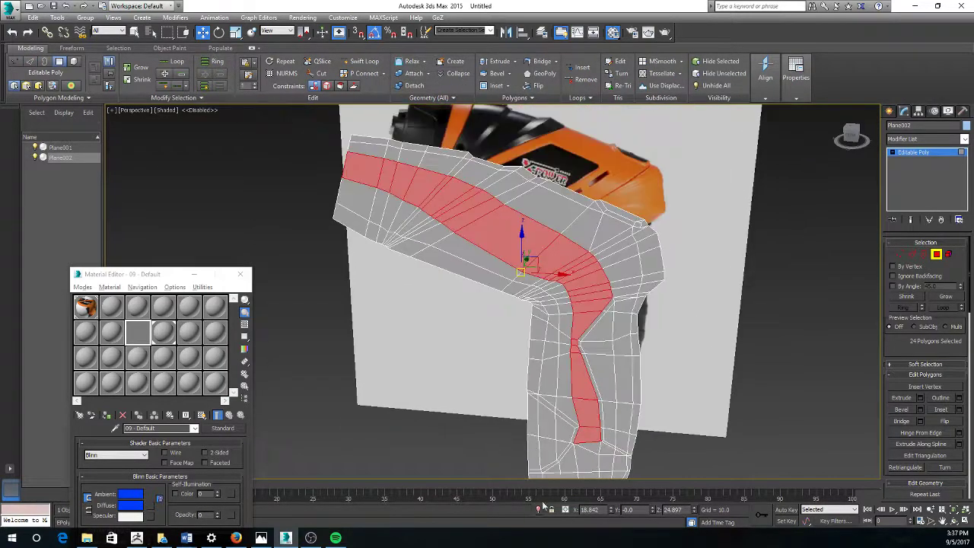
pyautogui.click(947, 298)
pyautogui.click(947, 297)
pyautogui.scroll(-4, 419, 190)
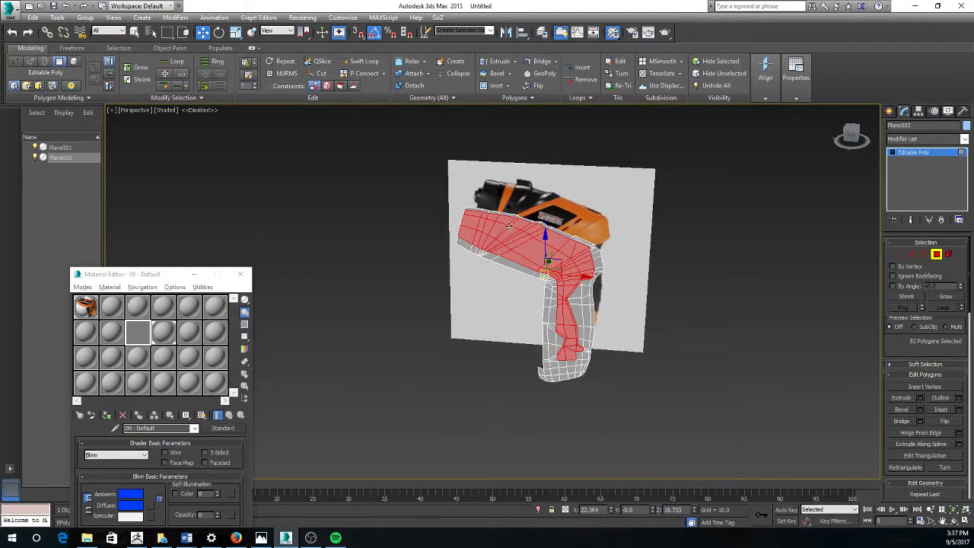
# Step: Select all polygons of the drill mesh and extrude them outward by about 8.4 units
pyautogui.moveTo(419, 190); pyautogui.dragTo(274, 335)
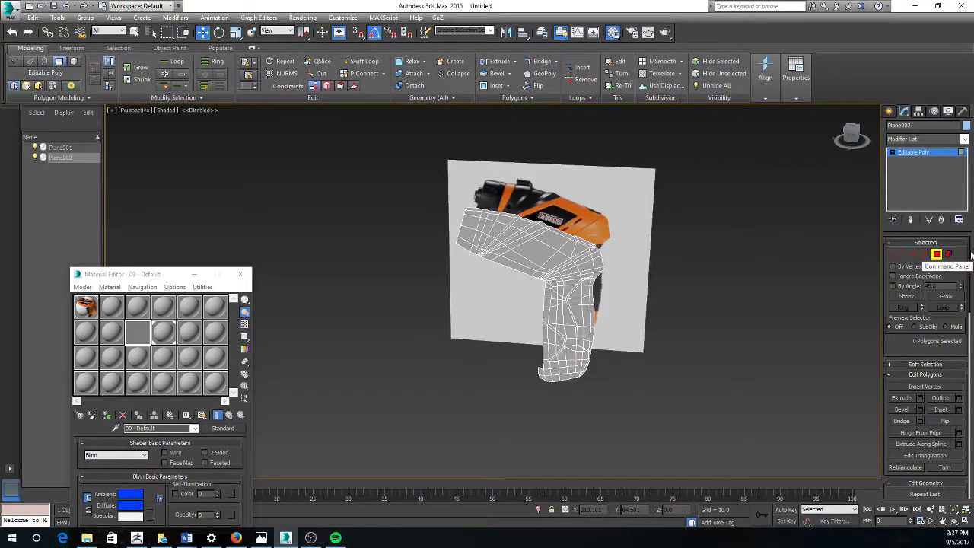
pyautogui.moveTo(597, 292); pyautogui.dragTo(430, 408)
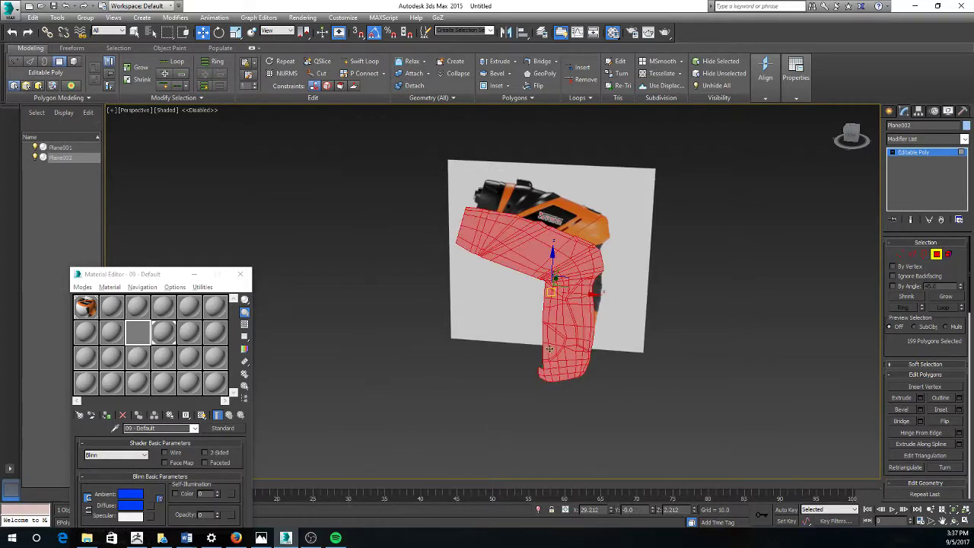
pyautogui.keyDown('alt'); pyautogui.moveTo(647, 324); pyautogui.dragTo(621, 331, button='middle'); pyautogui.keyUp('alt')
pyautogui.scroll(3, 592, 313)
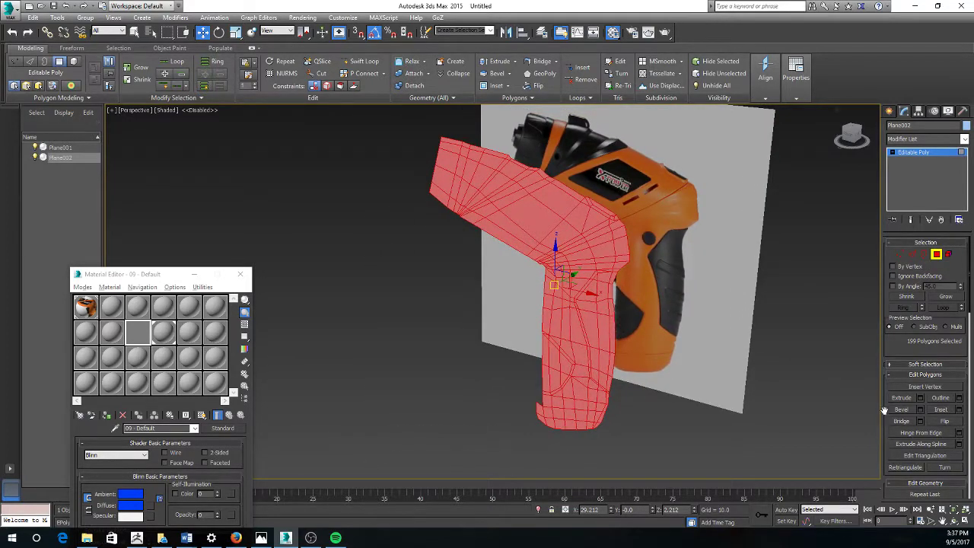
pyautogui.click(902, 397)
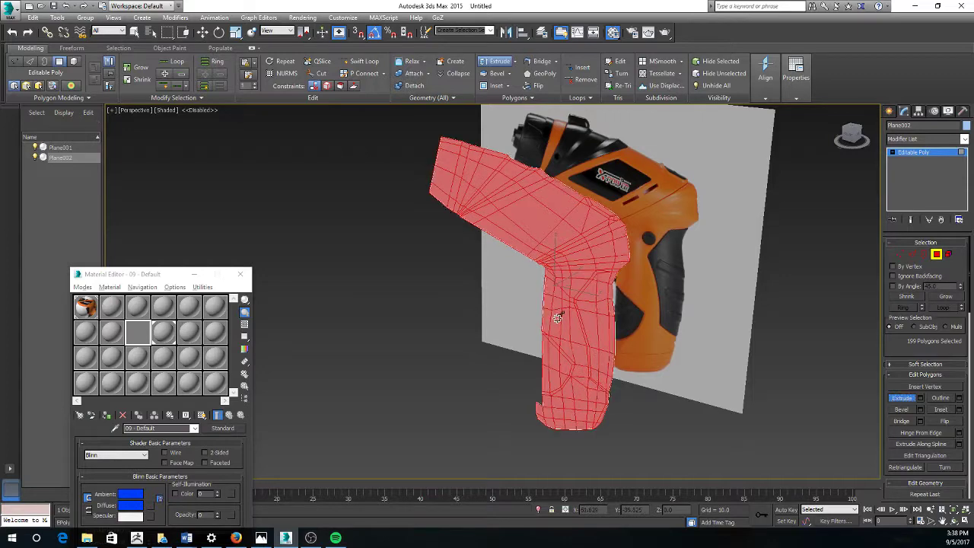
pyautogui.moveTo(558, 318); pyautogui.dragTo(550, 278)
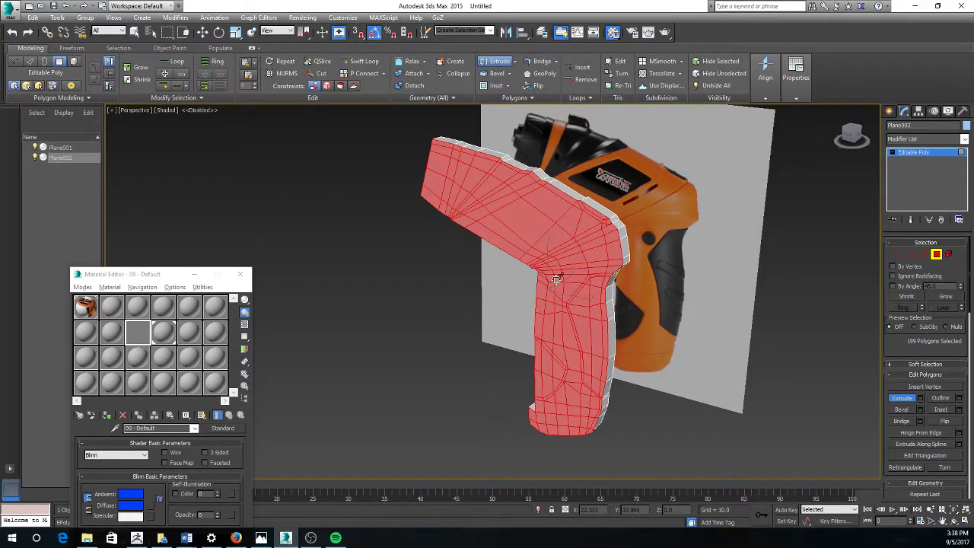
pyautogui.keyDown('alt'); pyautogui.moveTo(551, 278); pyautogui.dragTo(514, 296, button='middle'); pyautogui.keyUp('alt')
pyautogui.press('w')
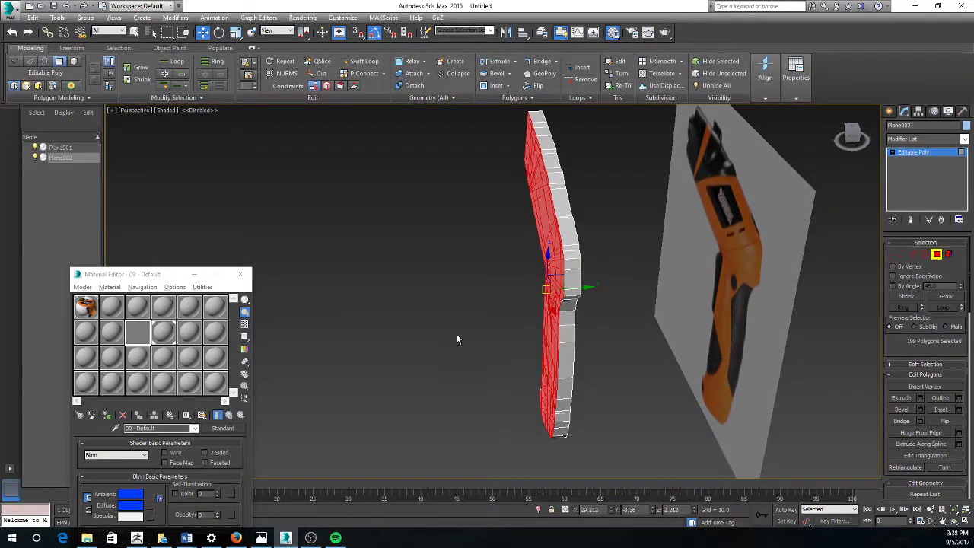
# Step: Try loop selection on the middle polygon strip from barrel to handle, extend it with the row near the handle's base, and undo the extension
pyautogui.keyDown('alt'); pyautogui.moveTo(456, 337); pyautogui.dragTo(502, 329, button='middle'); pyautogui.keyUp('alt')
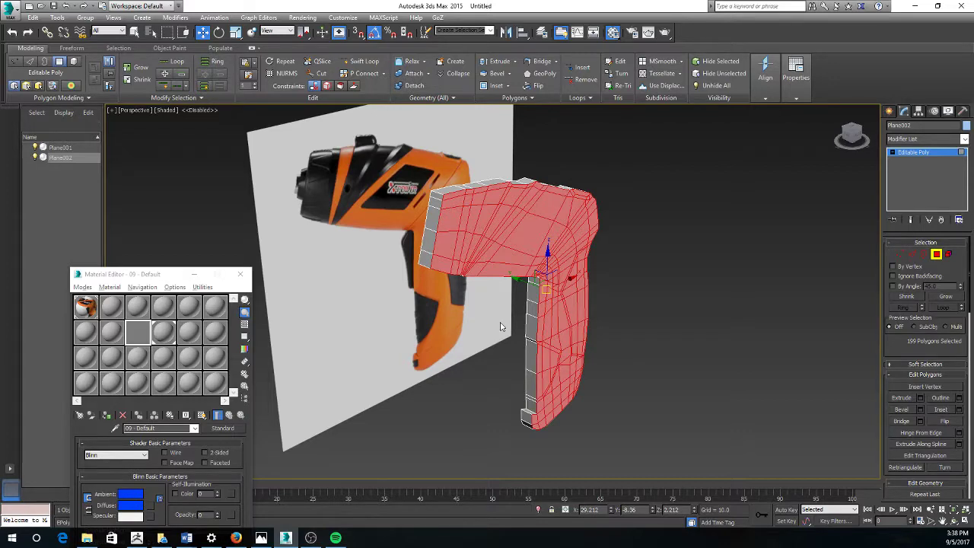
pyautogui.keyDown('alt'); pyautogui.moveTo(588, 229); pyautogui.dragTo(496, 264, button='middle'); pyautogui.keyUp('alt')
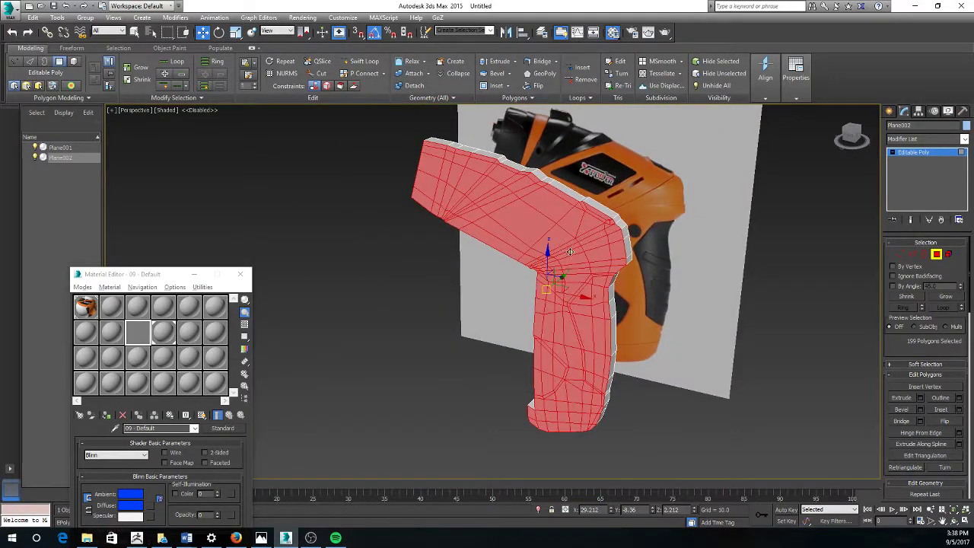
pyautogui.click(569, 249)
pyautogui.scroll(3, 482, 158)
pyautogui.keyDown('shift'); pyautogui.click(464, 153); pyautogui.keyUp('shift')
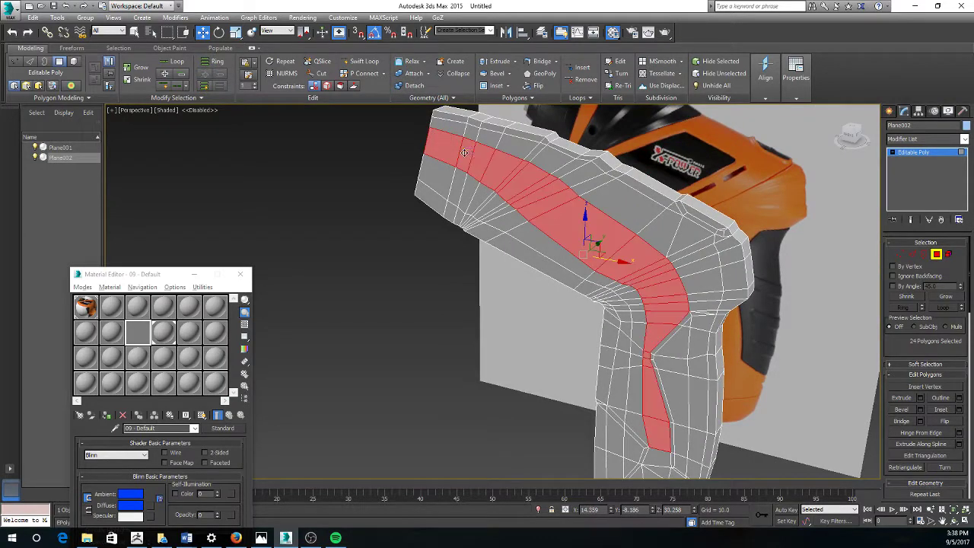
pyautogui.moveTo(658, 307); pyautogui.dragTo(636, 449, button='middle')
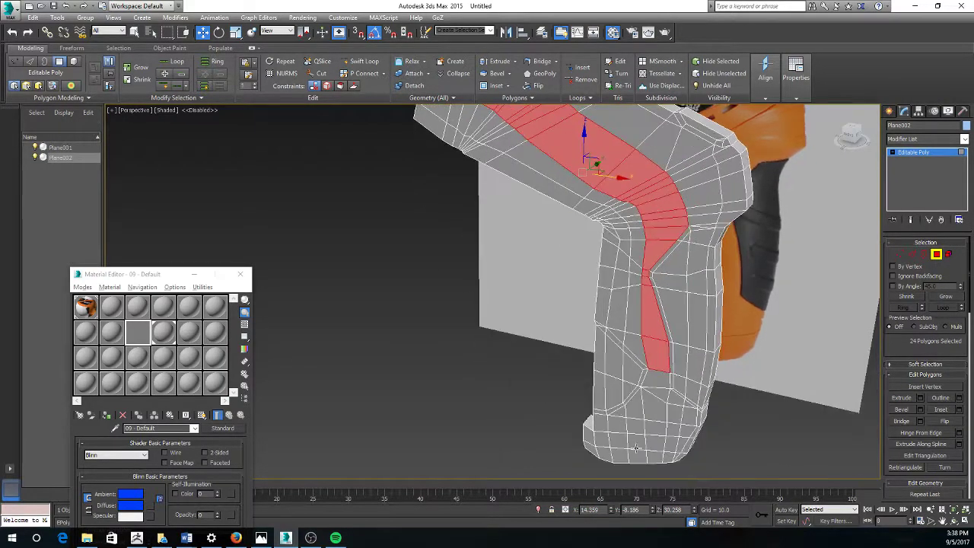
pyautogui.keyDown('shift'); pyautogui.click(672, 379); pyautogui.keyUp('shift')
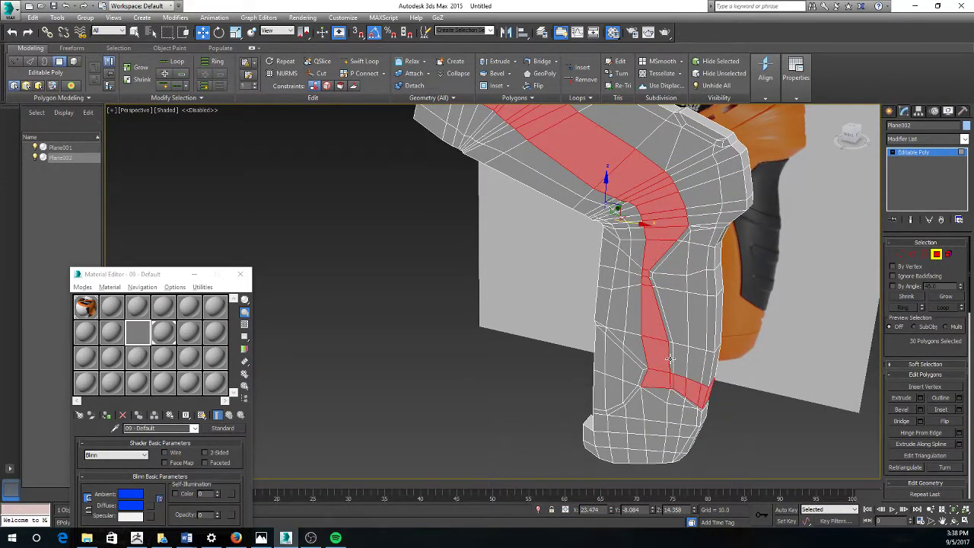
pyautogui.moveTo(667, 277); pyautogui.dragTo(663, 328, button='middle')
pyautogui.hotkey('ctrl', 'z')
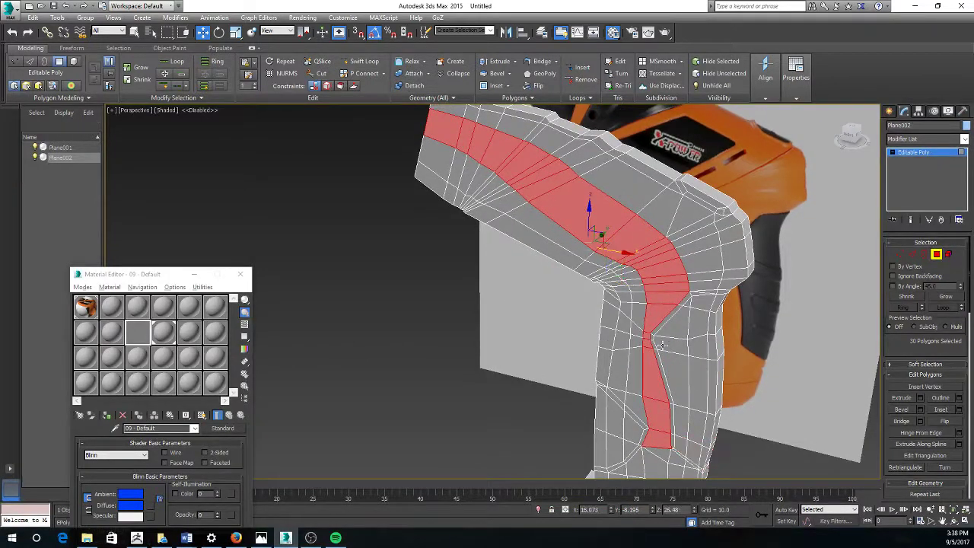
# Step: Leave polygon editing and clone the reference image plane to the opposite side of the drill mesh
pyautogui.moveTo(666, 375); pyautogui.dragTo(525, 312, button='middle')
pyautogui.click(926, 155)
pyautogui.click(732, 180)
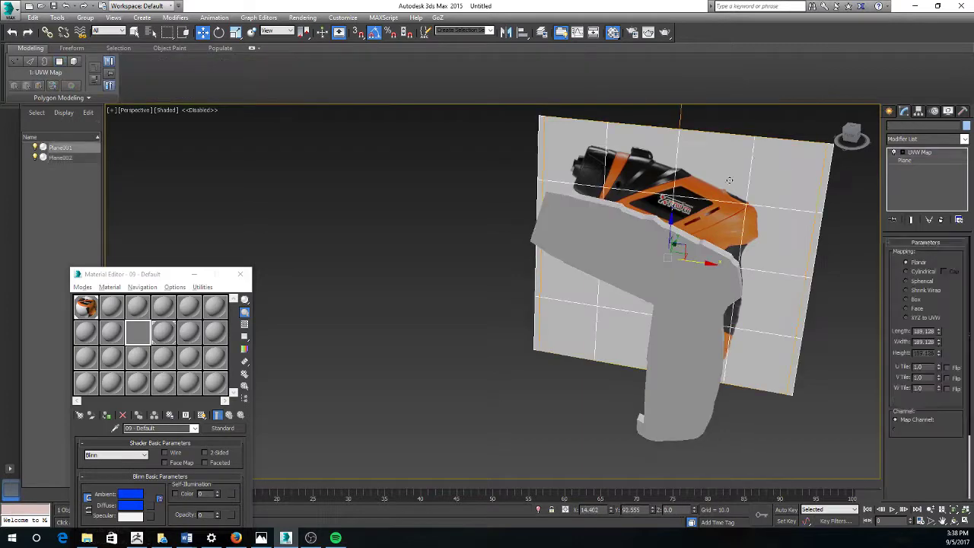
pyautogui.keyDown('alt'); pyautogui.moveTo(701, 257); pyautogui.dragTo(687, 270, button='middle'); pyautogui.keyUp('alt')
pyautogui.keyDown('shift'); pyautogui.moveTo(688, 270); pyautogui.dragTo(347, 301); pyautogui.keyUp('shift')
pyautogui.click(488, 311)
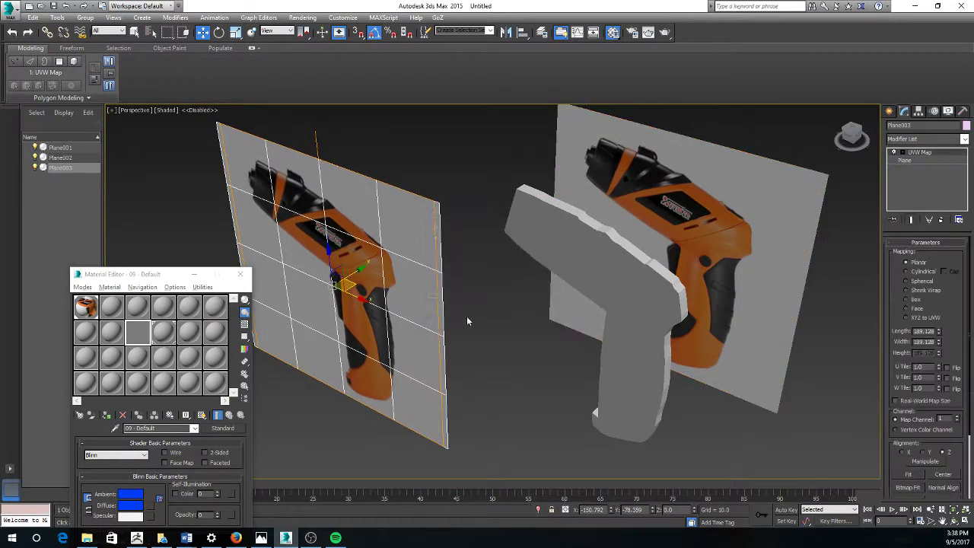
# Step: Rotate the cloned reference plane 45 degrees about the vertical axis
pyautogui.press('e')
pyautogui.moveTo(345, 302); pyautogui.dragTo(366, 305)
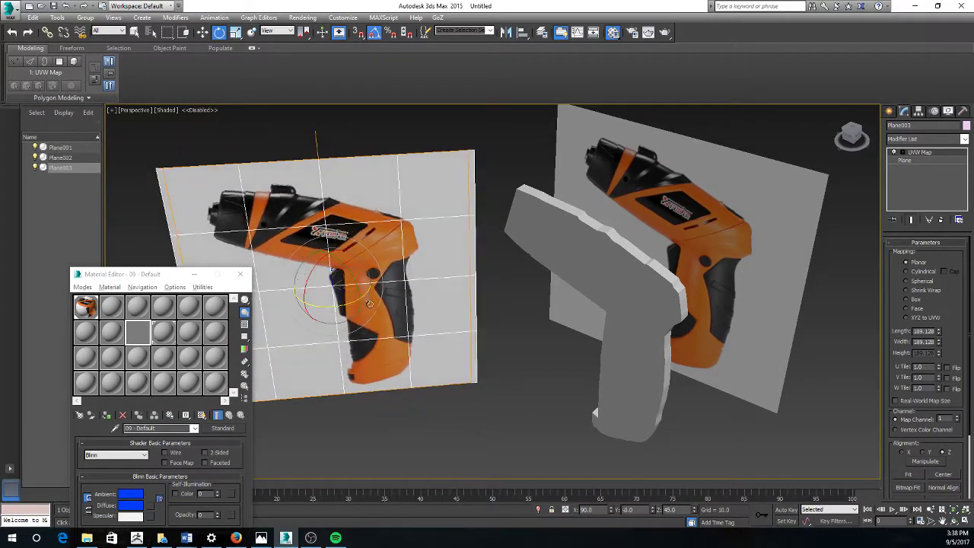
pyautogui.keyDown('alt'); pyautogui.moveTo(365, 305); pyautogui.dragTo(445, 284, button='middle'); pyautogui.keyUp('alt')
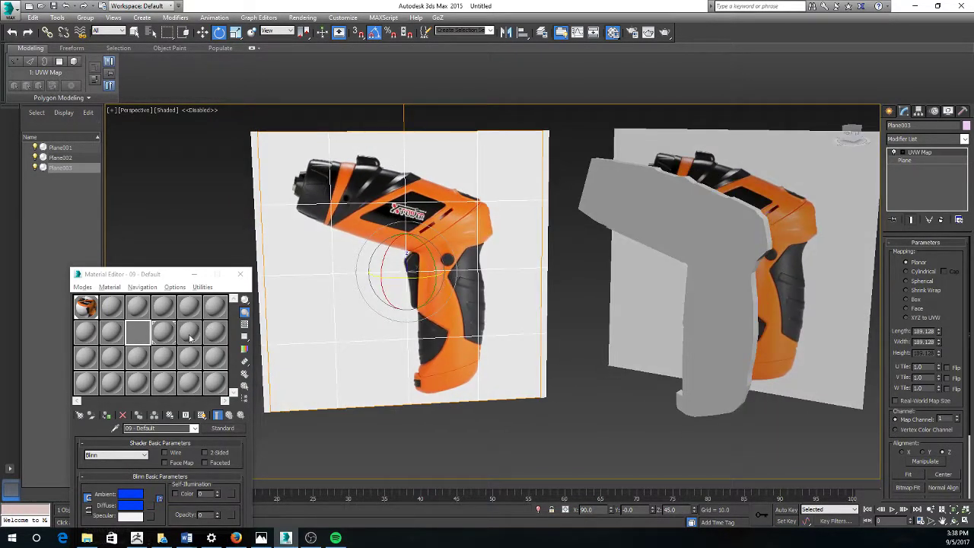
# Step: Duplicate the screwdriver reference material into an unused sample slot and swap its diffuse bitmap for the buy-online image ending in "Screw-Driver-Tool-choice-1.jpg"
pyautogui.click(89, 332)
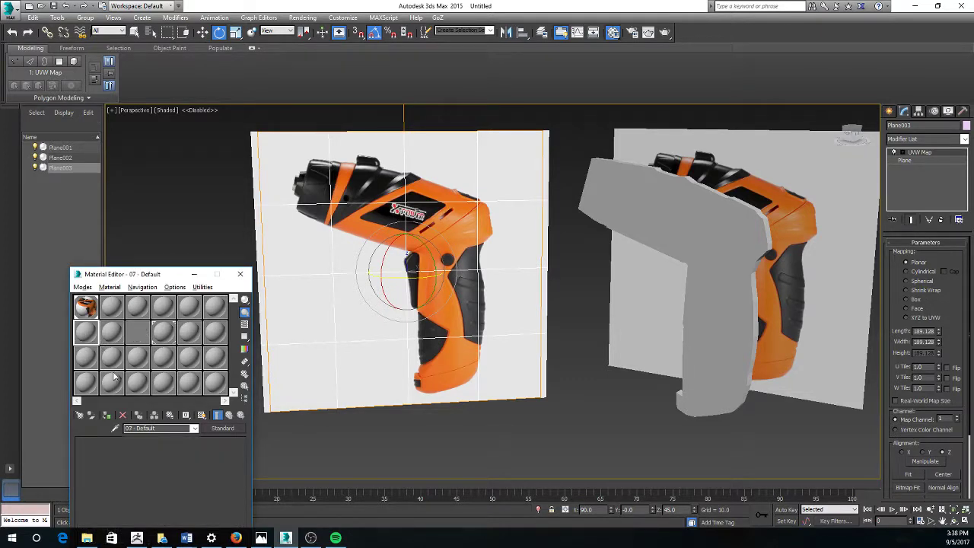
pyautogui.moveTo(86, 306); pyautogui.dragTo(87, 332)
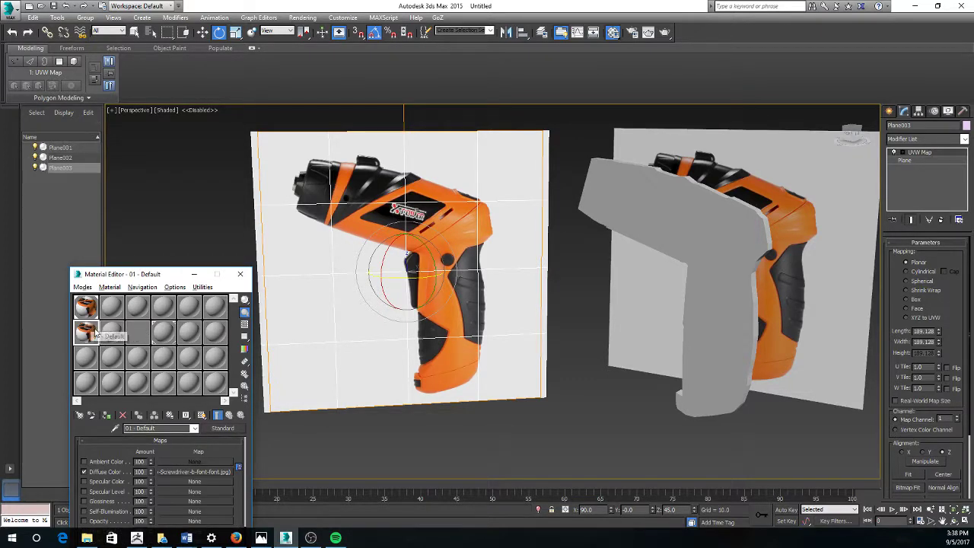
pyautogui.click(166, 472)
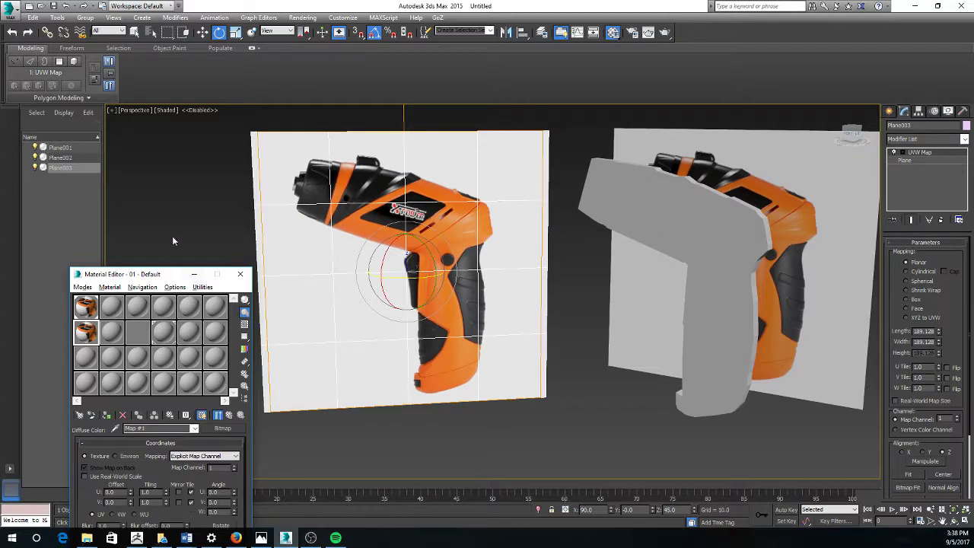
pyautogui.moveTo(175, 272); pyautogui.dragTo(157, 92)
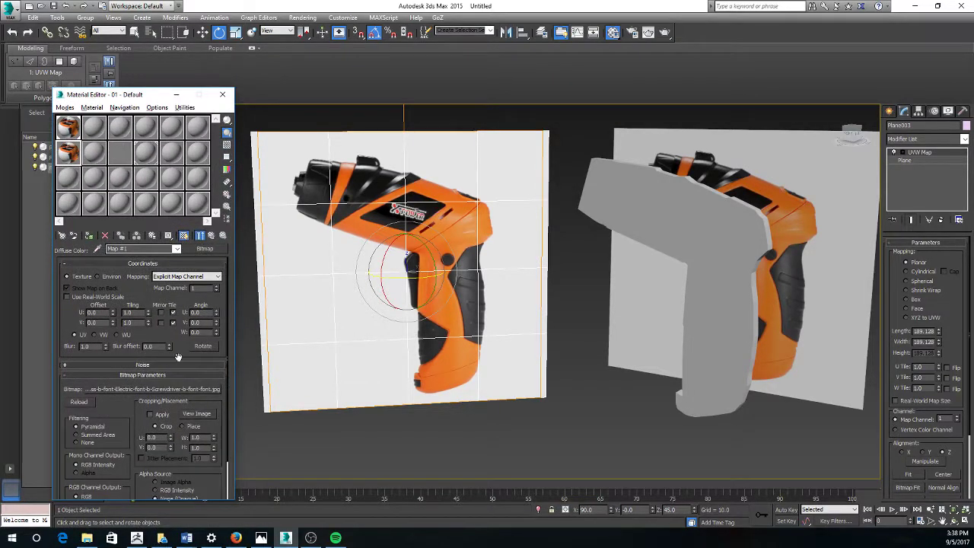
pyautogui.click(172, 389)
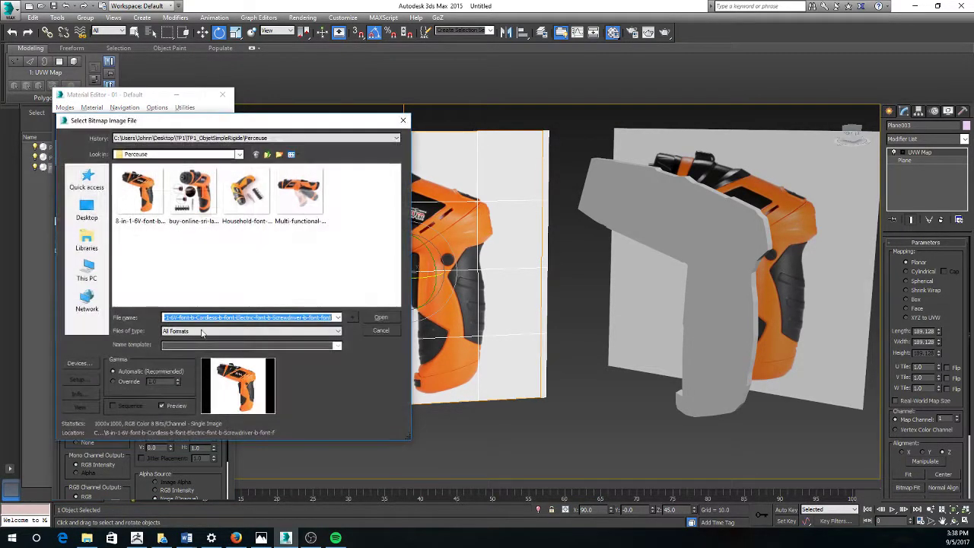
pyautogui.click(193, 192)
pyautogui.click(384, 317)
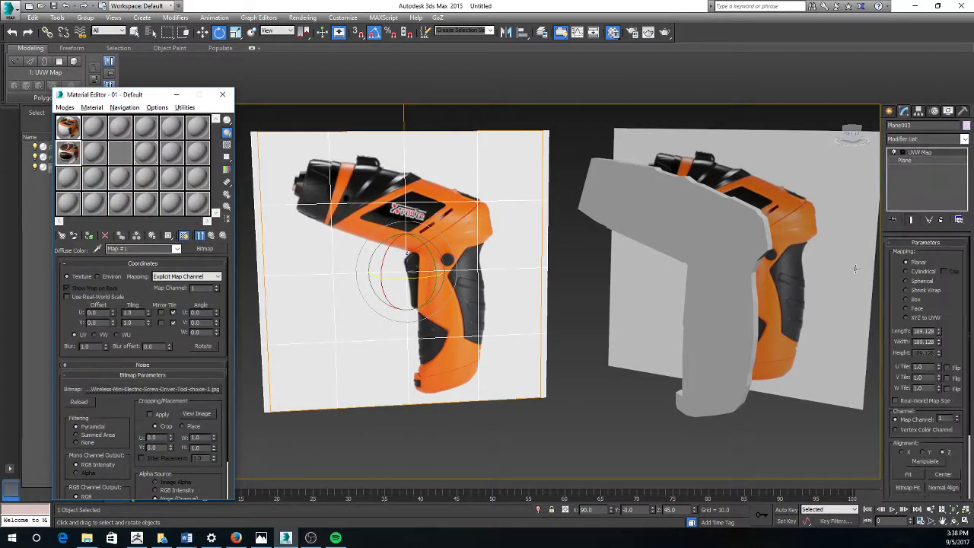
# Step: Assign the duplicated material to the cloned reference plane, renaming it "3qart" instead of replacing the existing material
pyautogui.moveTo(68, 152); pyautogui.dragTo(272, 185)
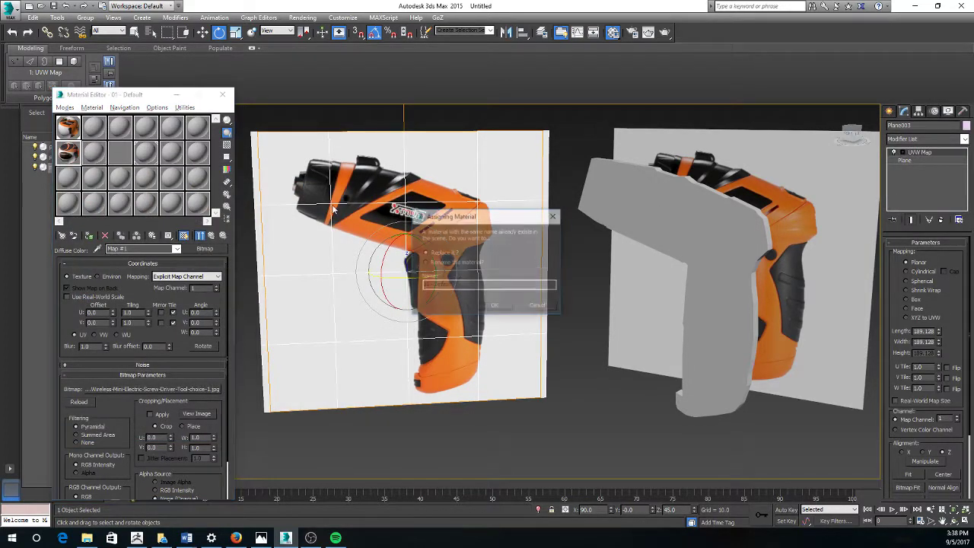
pyautogui.click(426, 262)
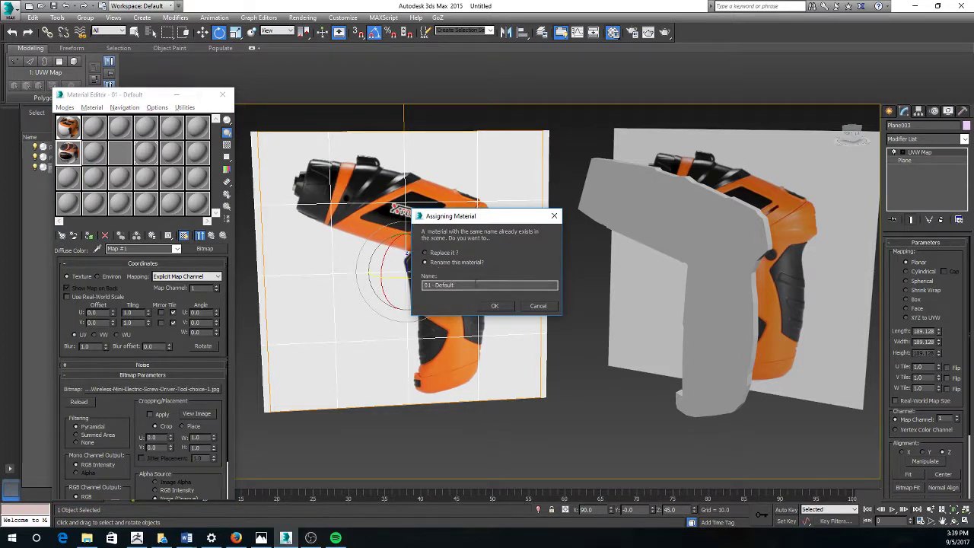
pyautogui.write('S')
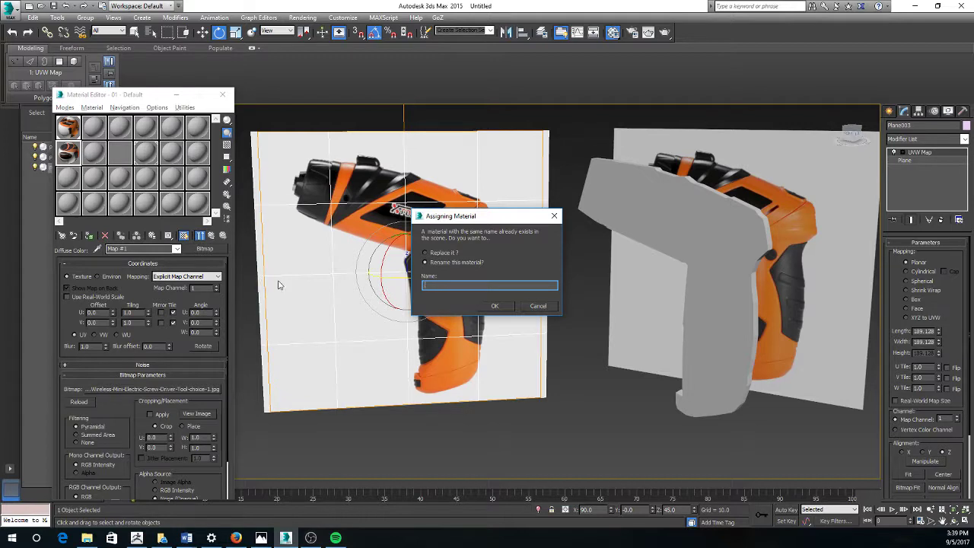
pyautogui.write('part')
pyautogui.press('Return')
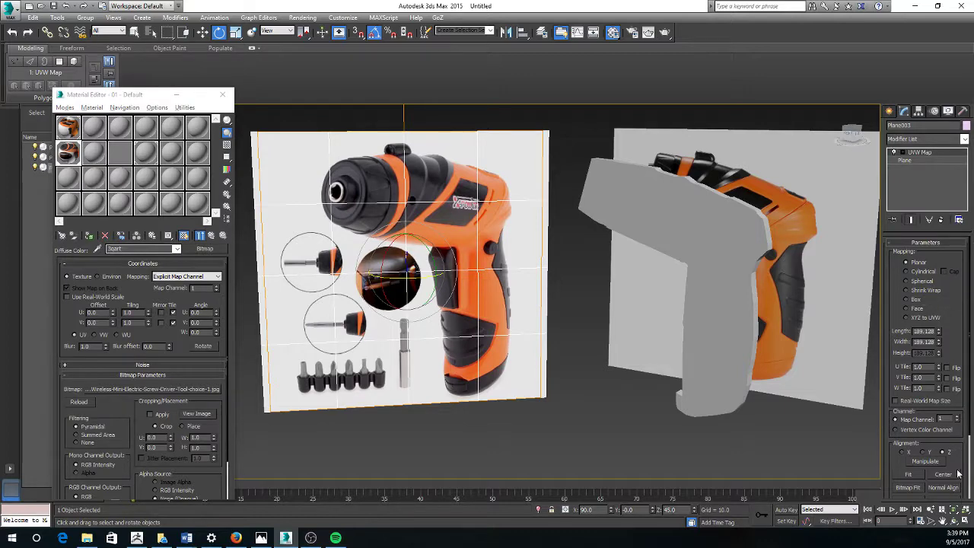
# Step: Bitmap-fit the cloned plane's UVW mapping to the buy-online screwdriver image
pyautogui.click(907, 487)
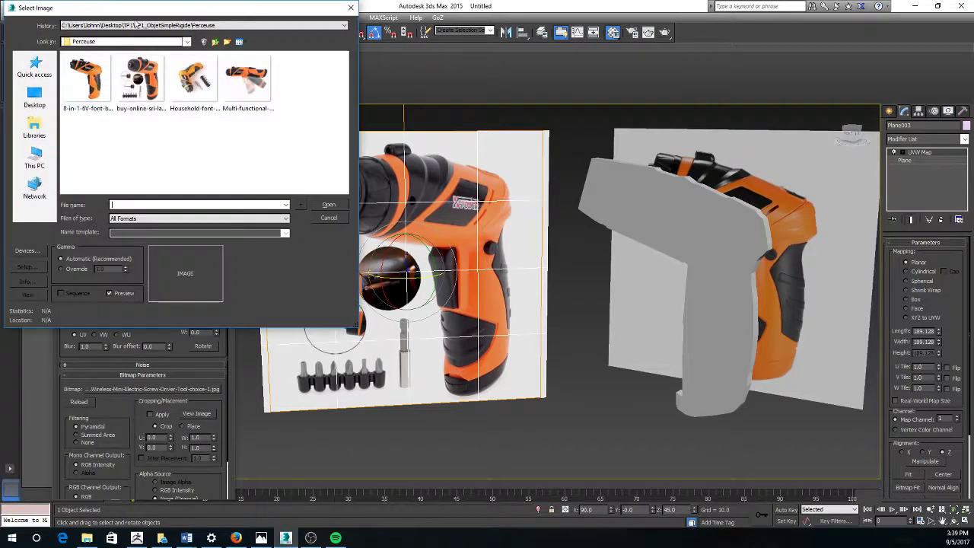
pyautogui.doubleClick(162, 103)
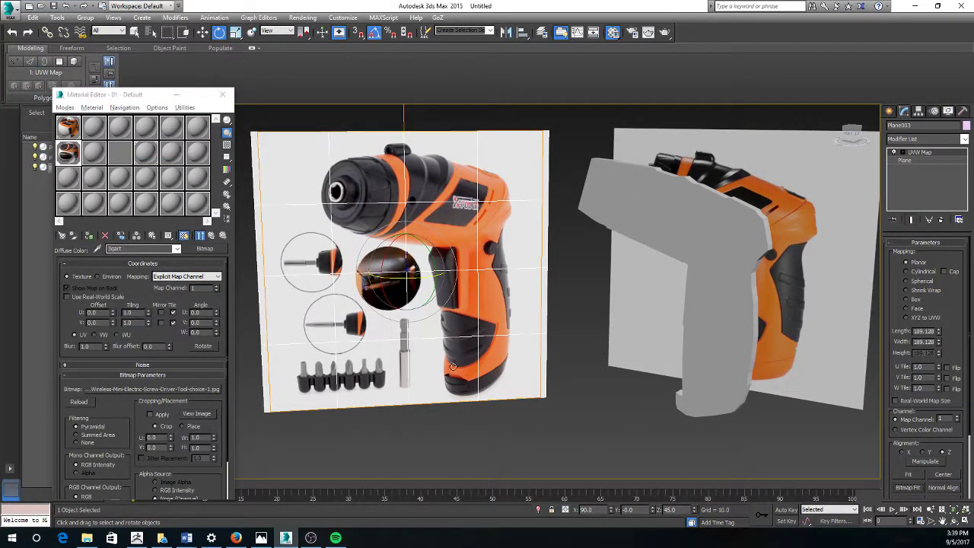
pyautogui.keyDown('alt'); pyautogui.moveTo(453, 367); pyautogui.dragTo(593, 329, button='middle'); pyautogui.keyUp('alt')
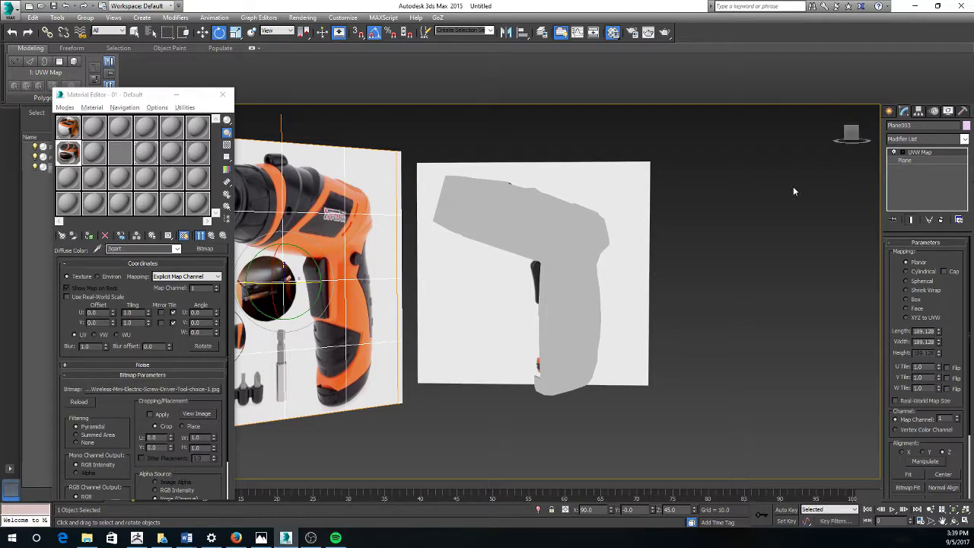
# Step: Select the drill mesh with the Move tool and get a close view of the barrel and handle junction
pyautogui.click(555, 233)
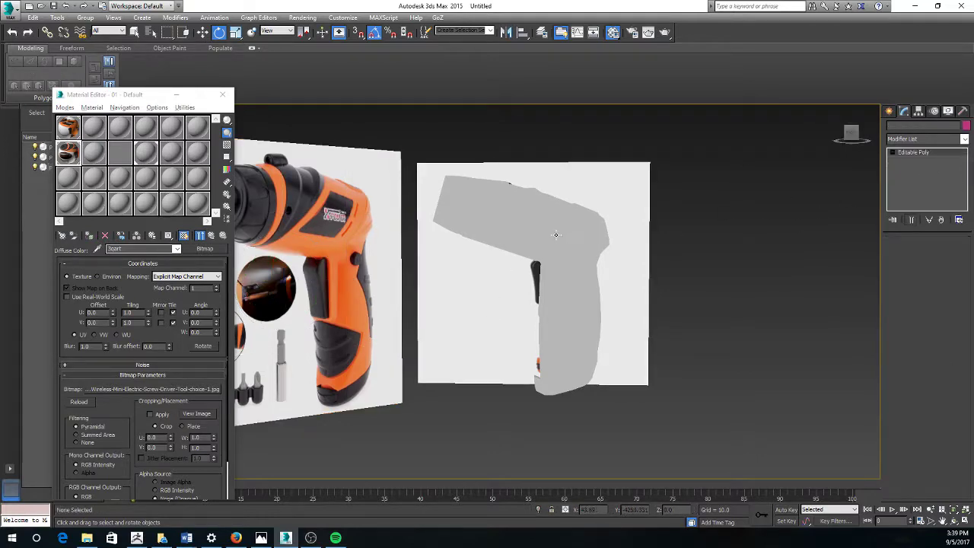
pyautogui.press('w')
pyautogui.keyDown('alt'); pyautogui.moveTo(579, 242); pyautogui.dragTo(575, 286, button='middle'); pyautogui.keyUp('alt')
pyautogui.scroll(2, 548, 262)
pyautogui.scroll(3, 575, 290)
pyautogui.scroll(-1, 579, 296)
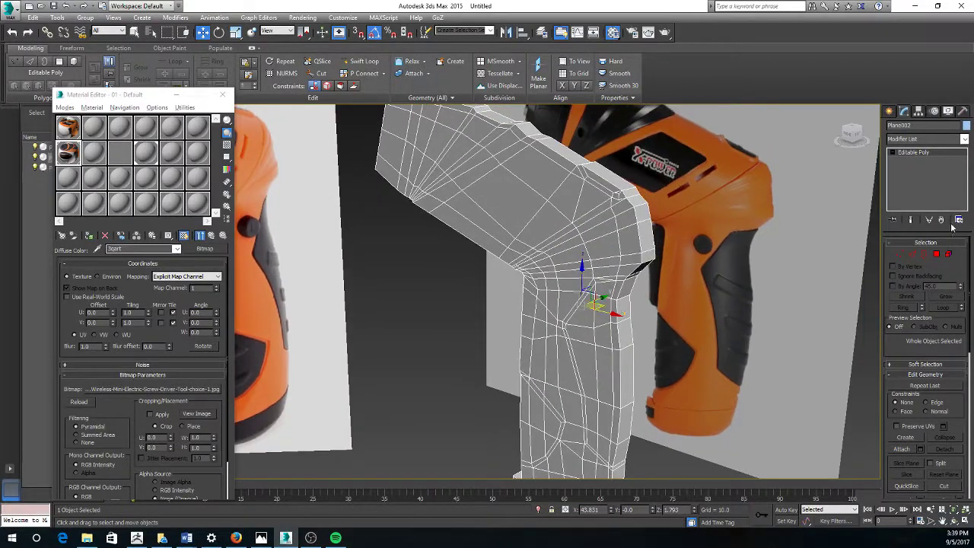
# Step: Select the six consecutive edges running down the rear border of the handle's side face to near its base
pyautogui.click(912, 255)
pyautogui.click(618, 309)
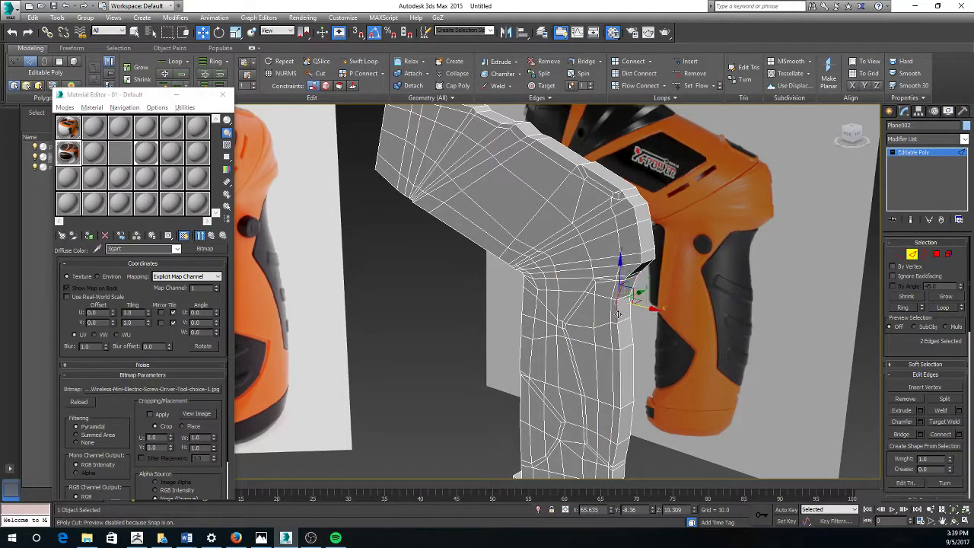
pyautogui.keyDown('ctrl'); pyautogui.click(620, 345); pyautogui.keyUp('ctrl')
pyautogui.keyDown('ctrl'); pyautogui.click(622, 371); pyautogui.keyUp('ctrl')
pyautogui.moveTo(629, 368); pyautogui.dragTo(620, 294, button='middle')
pyautogui.keyDown('alt'); pyautogui.moveTo(621, 294); pyautogui.dragTo(606, 328, button='middle'); pyautogui.keyUp('alt')
pyautogui.keyDown('ctrl'); pyautogui.click(607, 356); pyautogui.keyUp('ctrl')
pyautogui.keyDown('ctrl'); pyautogui.click(605, 368); pyautogui.keyUp('ctrl')
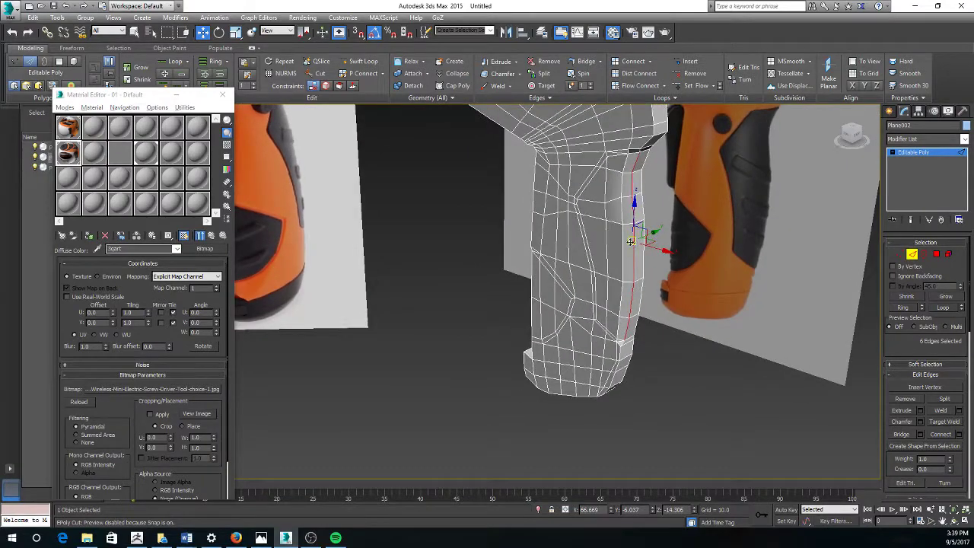
pyautogui.keyDown('alt'); pyautogui.moveTo(631, 241); pyautogui.dragTo(654, 279, button='middle'); pyautogui.keyUp('alt')
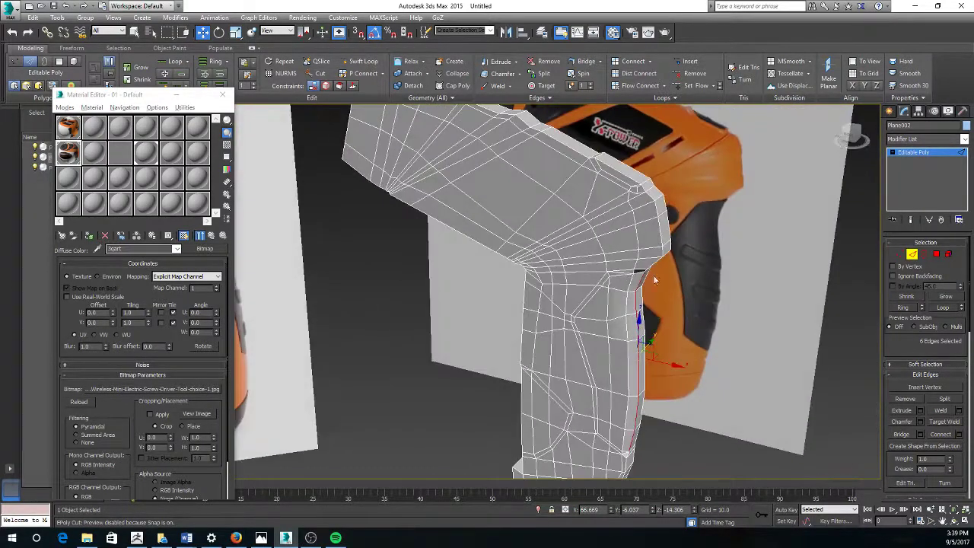
# Step: Extend the middle polygon strip selection with the four polygons down to the handle's base, then grow the selection
pyautogui.keyDown('ctrl'); pyautogui.click(936, 254); pyautogui.keyUp('ctrl')
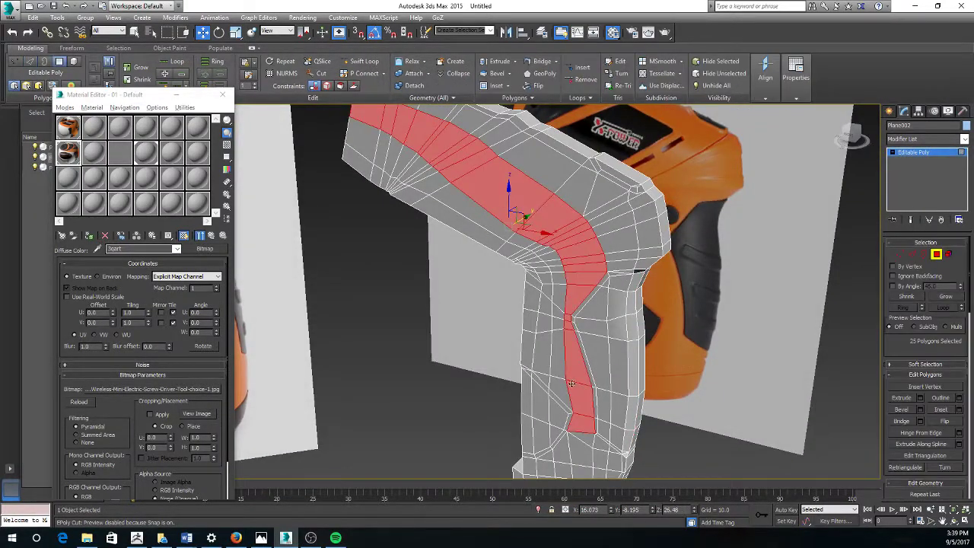
pyautogui.keyDown('alt'); pyautogui.moveTo(574, 383); pyautogui.dragTo(566, 432, button='middle'); pyautogui.keyUp('alt')
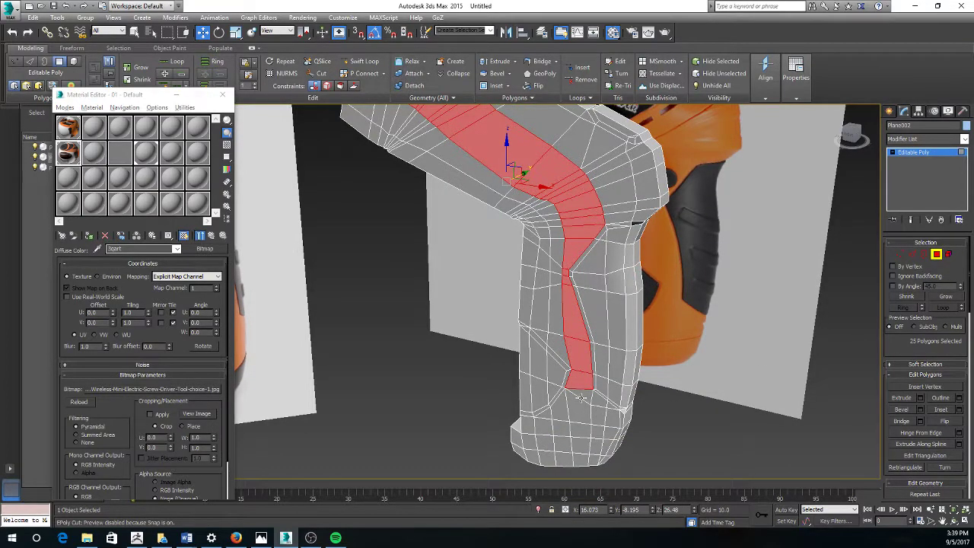
pyautogui.keyDown('ctrl'); pyautogui.click(581, 398); pyautogui.keyUp('ctrl')
pyautogui.keyDown('ctrl'); pyautogui.click(579, 415); pyautogui.keyUp('ctrl')
pyautogui.keyDown('ctrl'); pyautogui.click(581, 430); pyautogui.keyUp('ctrl')
pyautogui.keyDown('ctrl'); pyautogui.click(580, 444); pyautogui.keyUp('ctrl')
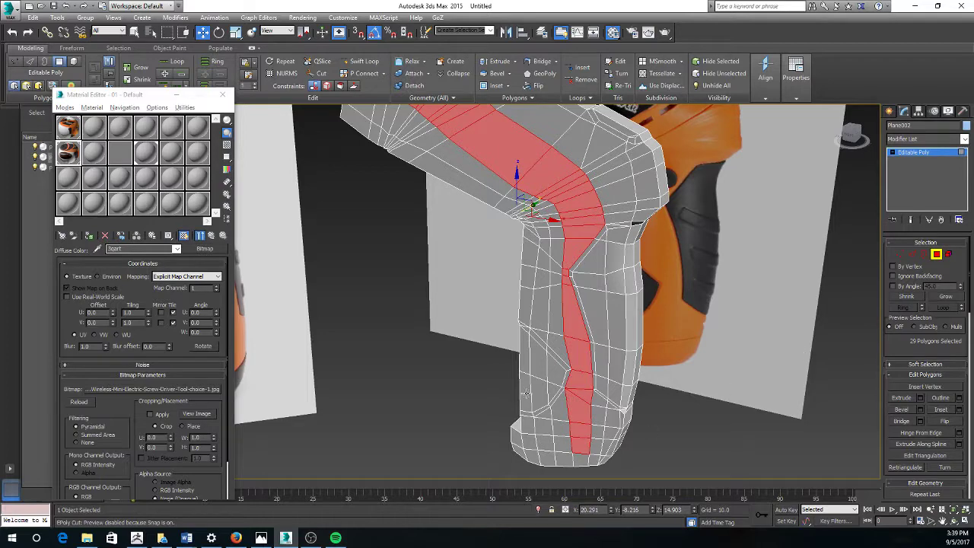
pyautogui.click(944, 297)
# Step: Pull the grown polygon selection outward along Y by about 4.7 units to raise the middle of the drill body
pyautogui.keyDown('alt'); pyautogui.moveTo(687, 308); pyautogui.dragTo(577, 342, button='middle'); pyautogui.keyUp('alt')
pyautogui.keyDown('alt'); pyautogui.moveTo(446, 392); pyautogui.dragTo(445, 391); pyautogui.keyUp('alt')
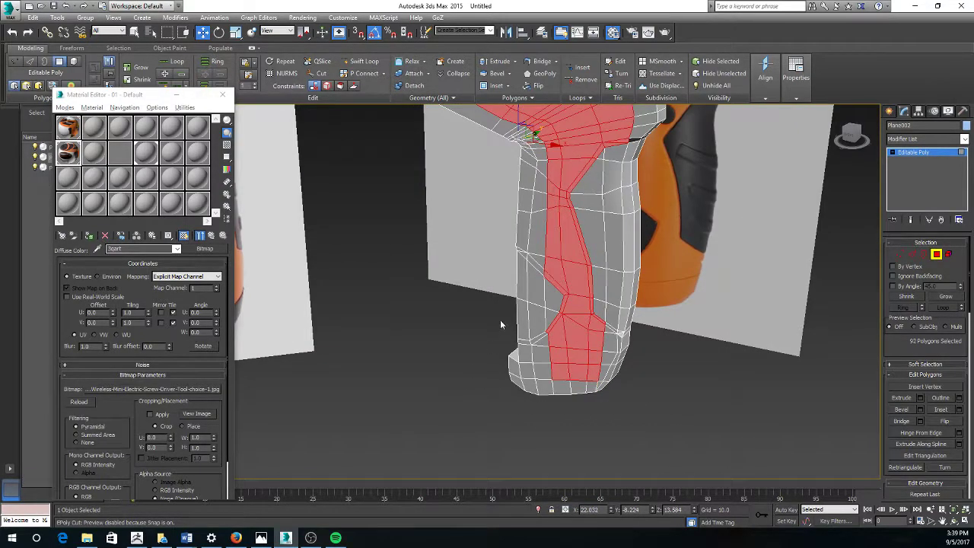
pyautogui.moveTo(581, 252); pyautogui.dragTo(587, 309, button='middle')
pyautogui.scroll(-2, 593, 319)
pyautogui.scroll(-2, 499, 126)
pyautogui.scroll(4, 508, 169)
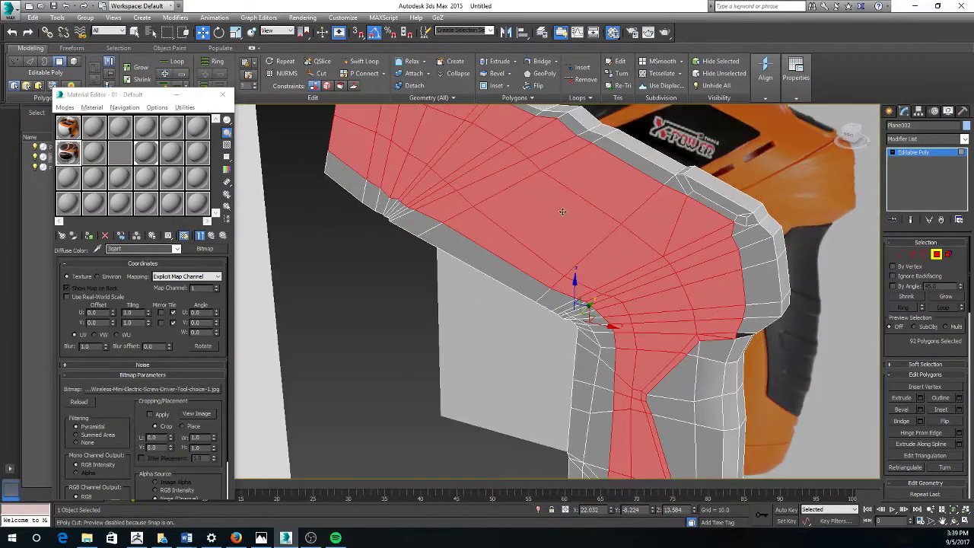
pyautogui.keyDown('alt'); pyautogui.moveTo(561, 213); pyautogui.dragTo(638, 135, button='middle'); pyautogui.keyUp('alt')
pyautogui.scroll(2, 660, 298)
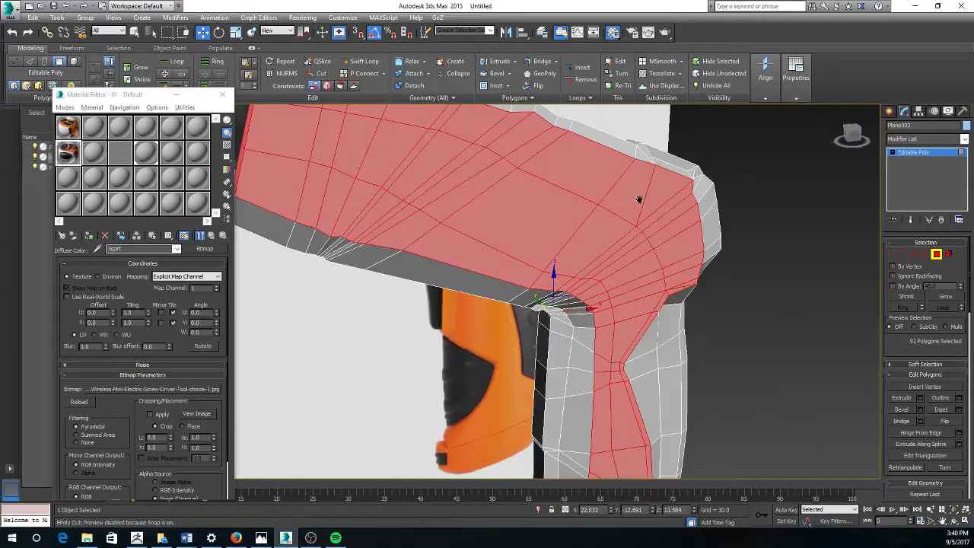
# Step: Move the recessed vertex on the handle's lower side face outward to about Y -12.8, level with the raised area
pyautogui.keyDown('alt'); pyautogui.moveTo(639, 200); pyautogui.dragTo(622, 303, button='middle'); pyautogui.keyUp('alt')
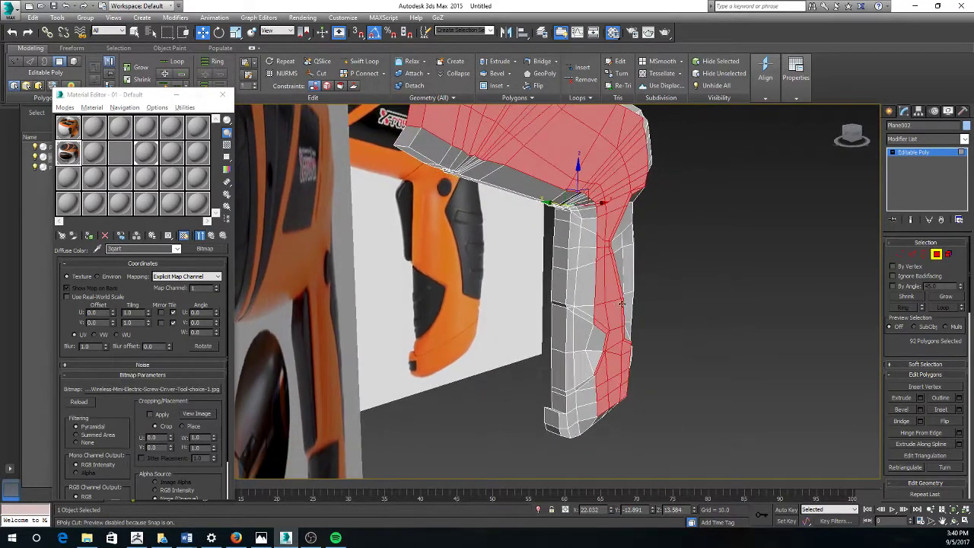
pyautogui.scroll(2, 622, 303)
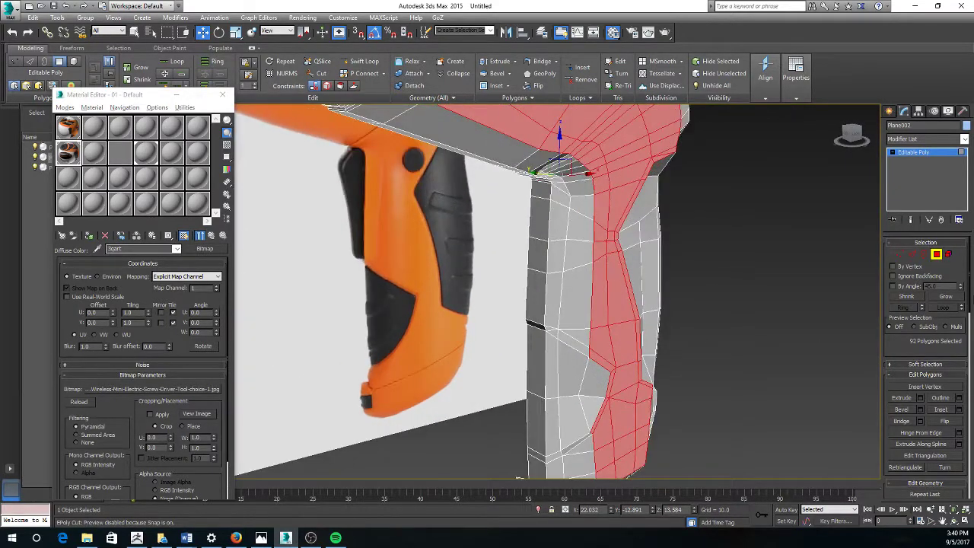
pyautogui.click(901, 254)
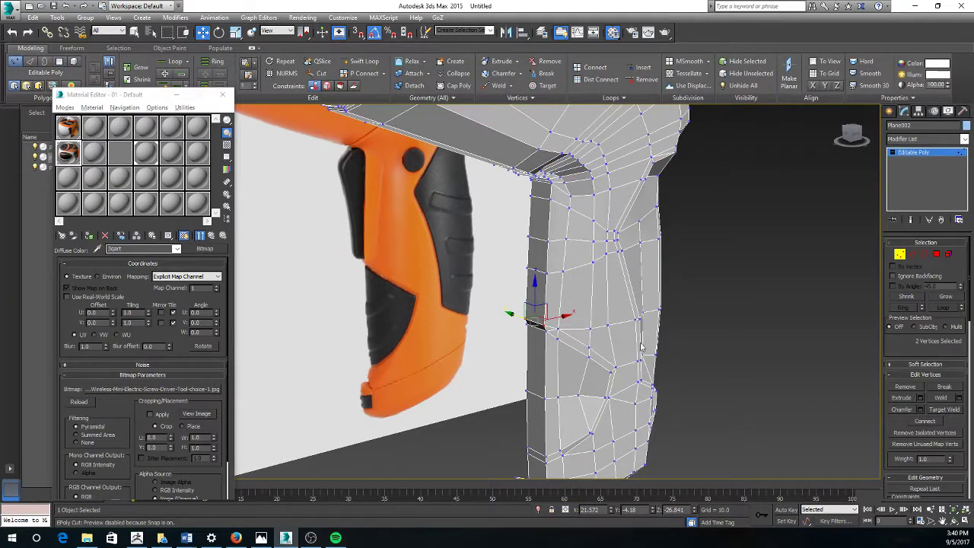
pyautogui.keyDown('alt'); pyautogui.moveTo(582, 397); pyautogui.dragTo(529, 399, button='middle'); pyautogui.keyUp('alt')
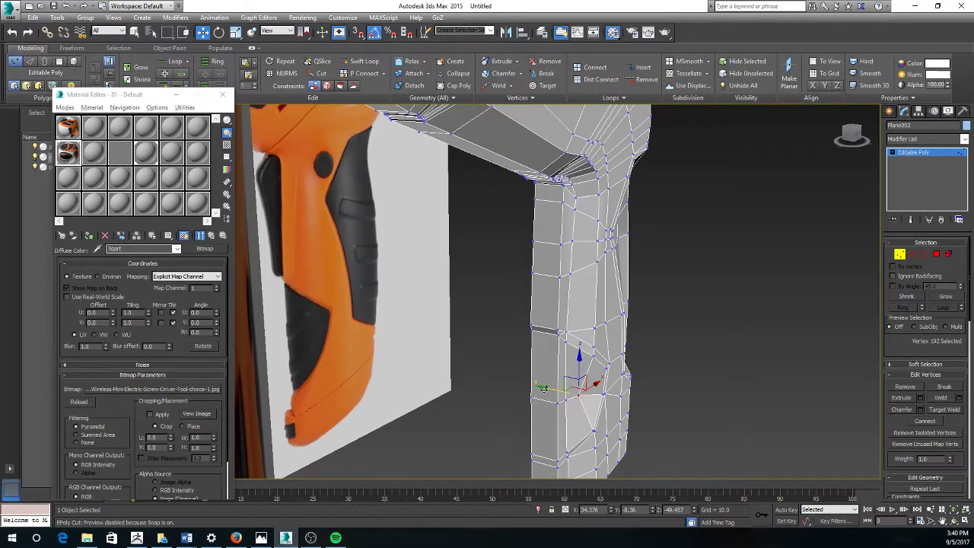
pyautogui.moveTo(543, 389); pyautogui.dragTo(553, 389)
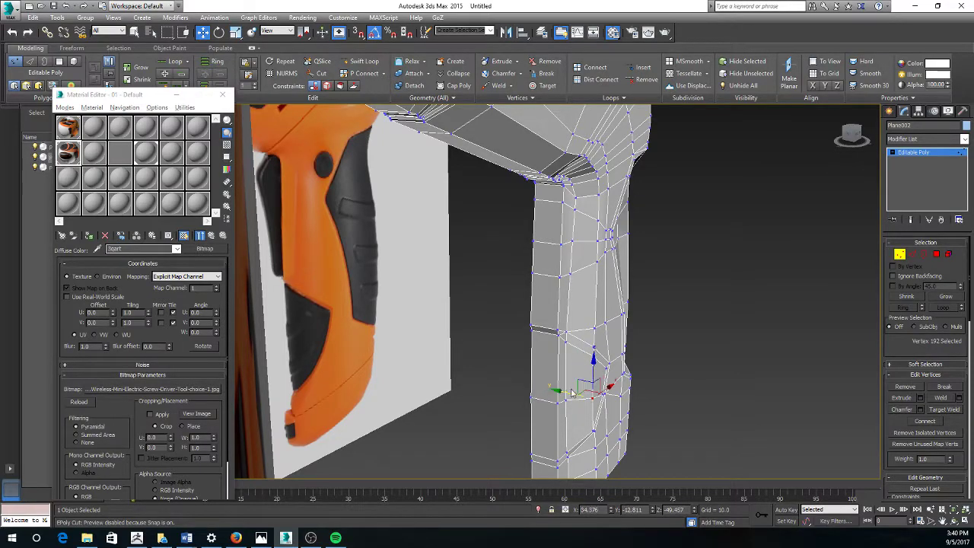
pyautogui.keyDown('alt'); pyautogui.moveTo(557, 389); pyautogui.dragTo(788, 191, button='middle'); pyautogui.keyUp('alt')
# Step: Select the twelve polygons of the middle strip on the barrel's side face, from the front end to the rear bend
pyautogui.click(938, 255)
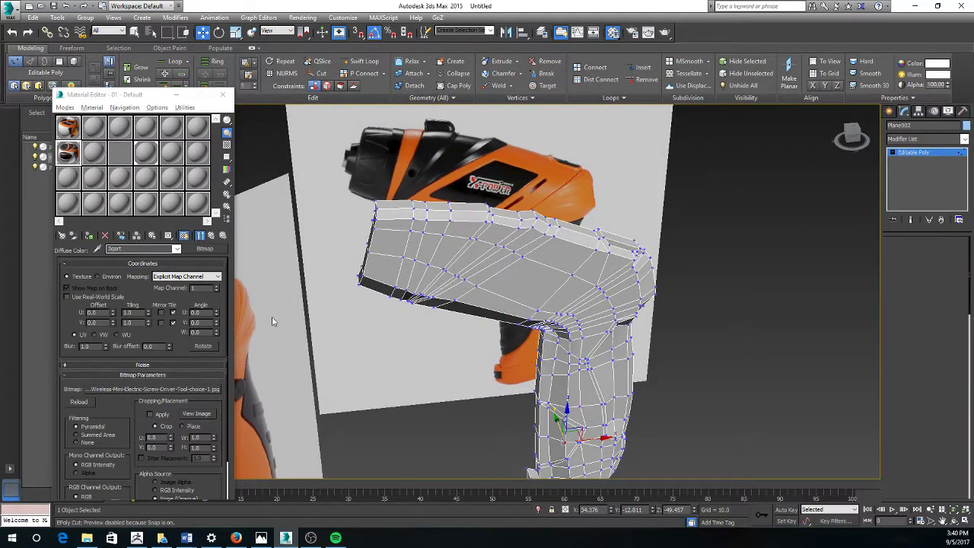
pyautogui.click(394, 242)
pyautogui.keyDown('ctrl'); pyautogui.click(412, 248); pyautogui.keyUp('ctrl')
pyautogui.keyDown('ctrl'); pyautogui.click(423, 250); pyautogui.keyUp('ctrl')
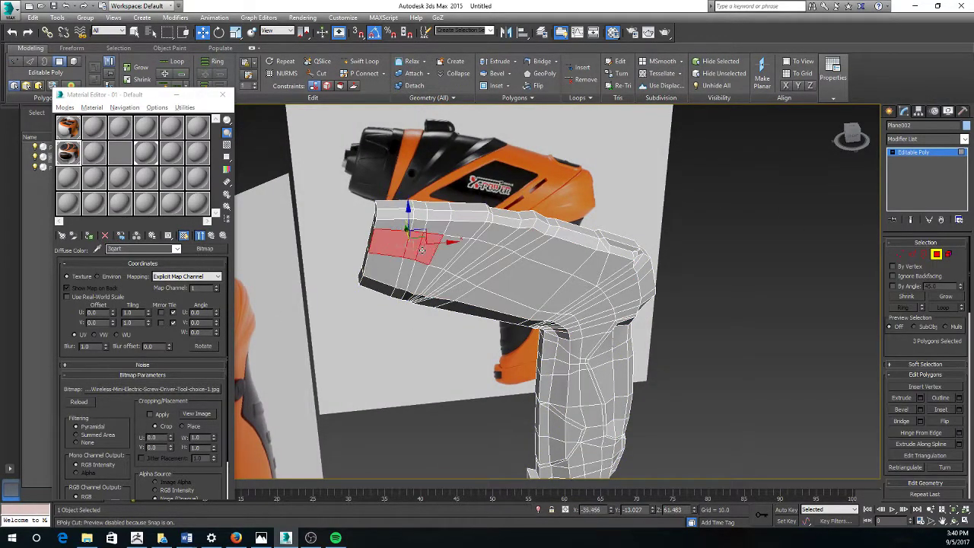
pyautogui.keyDown('ctrl'); pyautogui.click(450, 253); pyautogui.keyUp('ctrl')
pyautogui.keyDown('ctrl'); pyautogui.click(458, 255); pyautogui.keyUp('ctrl')
pyautogui.keyDown('ctrl'); pyautogui.click(476, 257); pyautogui.keyUp('ctrl')
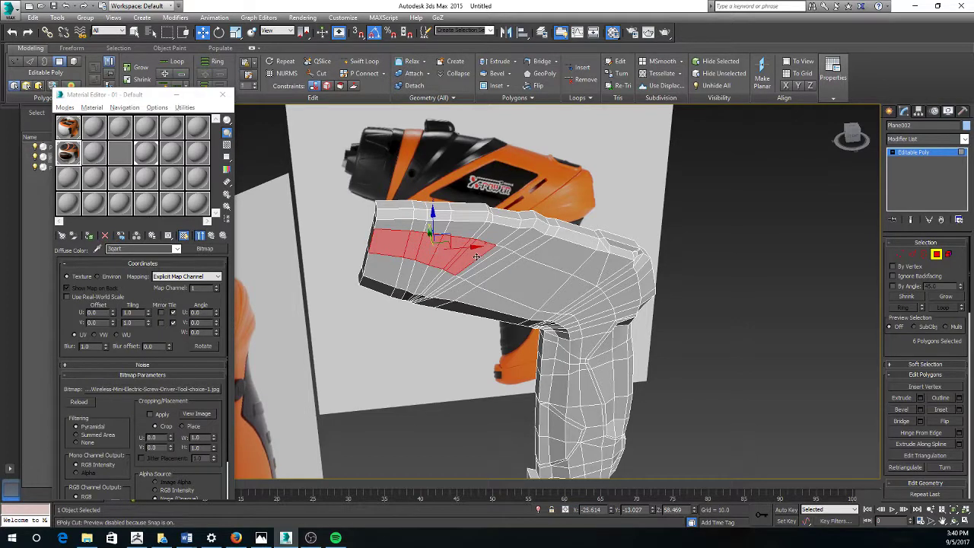
pyautogui.keyDown('ctrl'); pyautogui.click(486, 260); pyautogui.keyUp('ctrl')
pyautogui.keyDown('ctrl'); pyautogui.click(494, 265); pyautogui.keyUp('ctrl')
pyautogui.keyDown('ctrl'); pyautogui.click(504, 268); pyautogui.keyUp('ctrl')
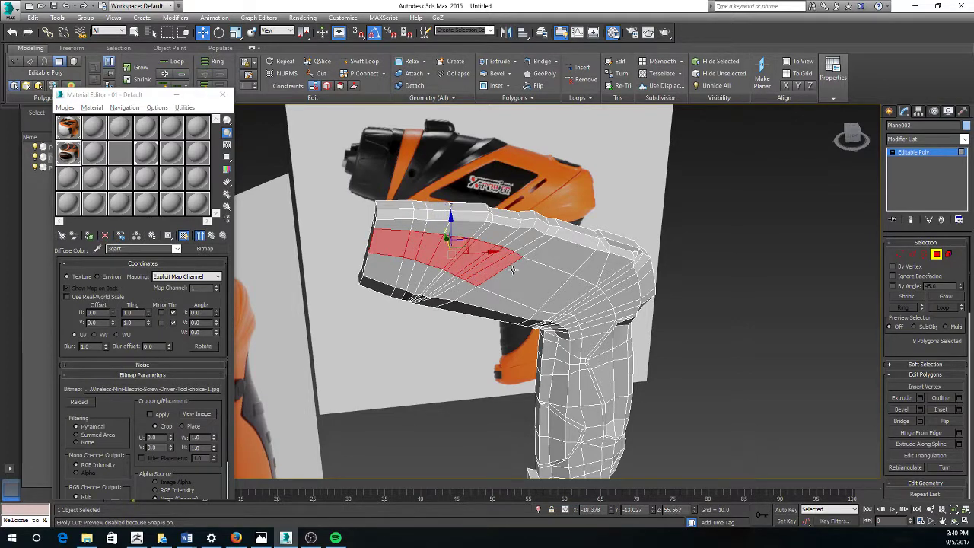
pyautogui.keyDown('ctrl'); pyautogui.click(554, 288); pyautogui.keyUp('ctrl')
pyautogui.keyDown('ctrl'); pyautogui.click(576, 295); pyautogui.keyUp('ctrl')
pyautogui.keyDown('ctrl'); pyautogui.click(587, 300); pyautogui.keyUp('ctrl')
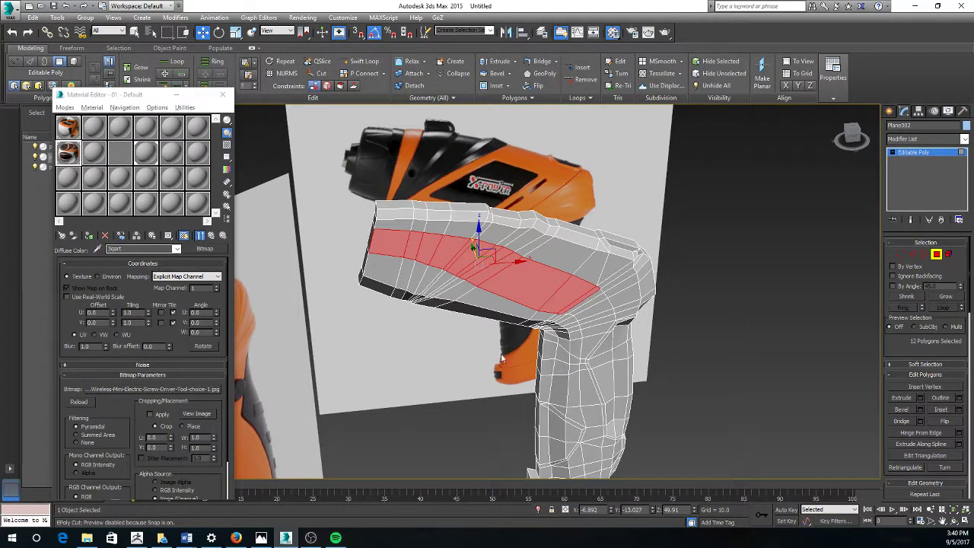
# Step: Extend the polygon strip selection around the bend between barrel and handle, down to the narrow point on the upper handle
pyautogui.scroll(3, 576, 293)
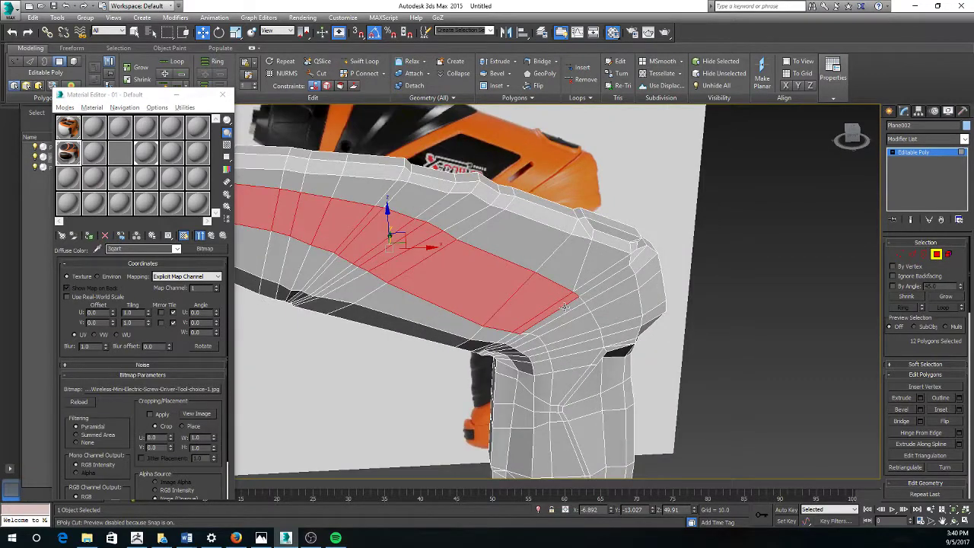
pyautogui.keyDown('ctrl'); pyautogui.click(566, 311); pyautogui.keyUp('ctrl')
pyautogui.keyDown('ctrl'); pyautogui.click(576, 321); pyautogui.keyUp('ctrl')
pyautogui.keyDown('ctrl'); pyautogui.click(579, 335); pyautogui.keyUp('ctrl')
pyautogui.keyDown('ctrl'); pyautogui.click(581, 344); pyautogui.keyUp('ctrl')
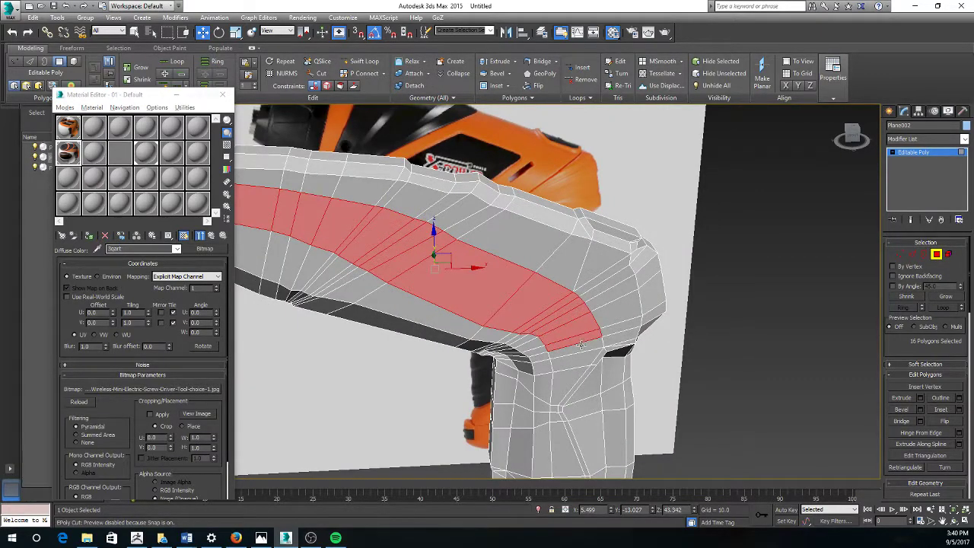
pyautogui.keyDown('ctrl'); pyautogui.click(581, 348); pyautogui.keyUp('ctrl')
pyautogui.keyDown('ctrl'); pyautogui.click(579, 360); pyautogui.keyUp('ctrl')
pyautogui.moveTo(578, 360); pyautogui.dragTo(556, 297, button='middle')
pyautogui.keyDown('ctrl'); pyautogui.click(541, 311); pyautogui.keyUp('ctrl')
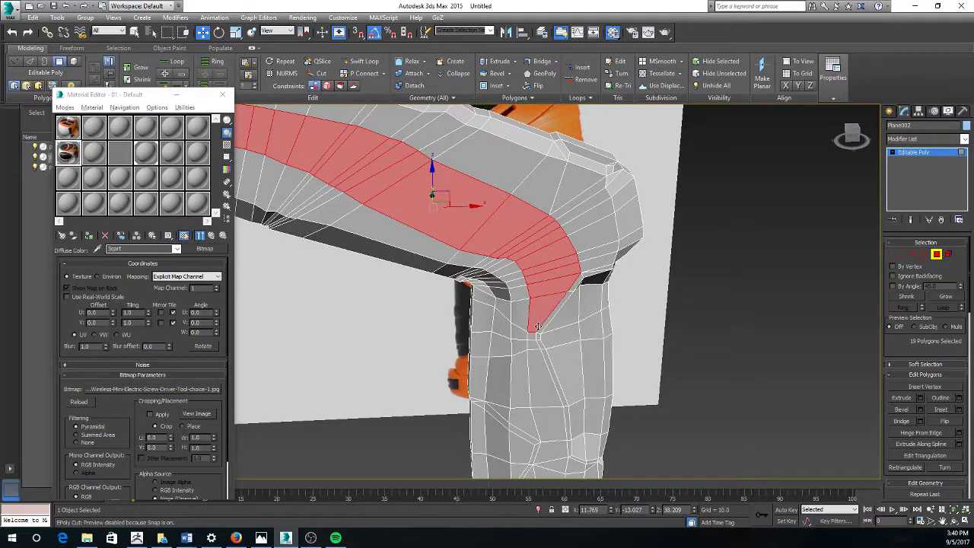
# Step: Extend the strip selection down the middle of the handle's side face to just above the base
pyautogui.keyDown('ctrl'); pyautogui.click(532, 348); pyautogui.keyUp('ctrl')
pyautogui.keyDown('ctrl'); pyautogui.click(545, 378); pyautogui.keyUp('ctrl')
pyautogui.keyDown('alt'); pyautogui.moveTo(545, 378); pyautogui.dragTo(566, 341, button='middle'); pyautogui.keyUp('alt')
pyautogui.keyDown('ctrl'); pyautogui.click(555, 358); pyautogui.keyUp('ctrl')
pyautogui.keyDown('ctrl'); pyautogui.click(553, 371); pyautogui.keyUp('ctrl')
pyautogui.keyDown('ctrl'); pyautogui.click(555, 385); pyautogui.keyUp('ctrl')
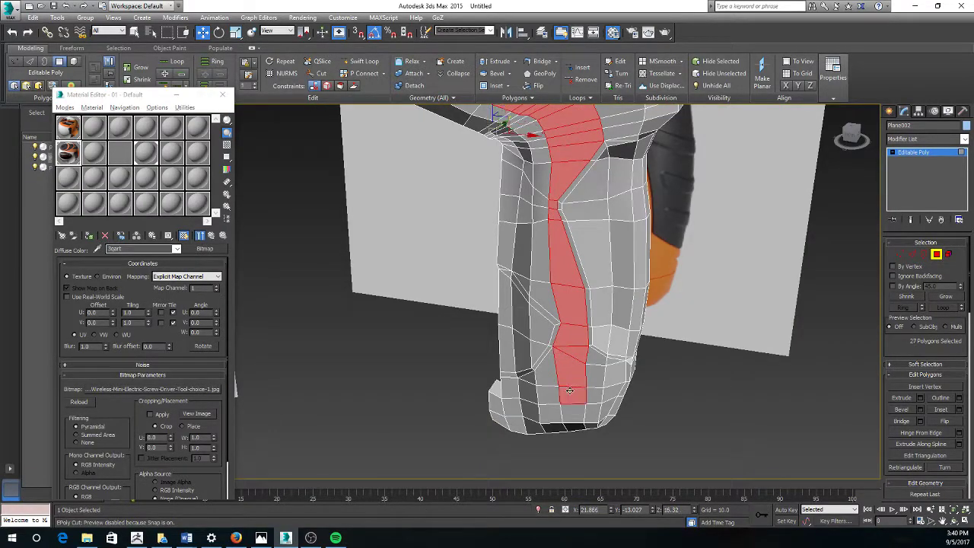
# Step: Try to pull the selected polygon strip outward along Y by about 5.7 units
pyautogui.keyDown('alt'); pyautogui.moveTo(569, 391); pyautogui.dragTo(517, 242, button='middle'); pyautogui.keyUp('alt')
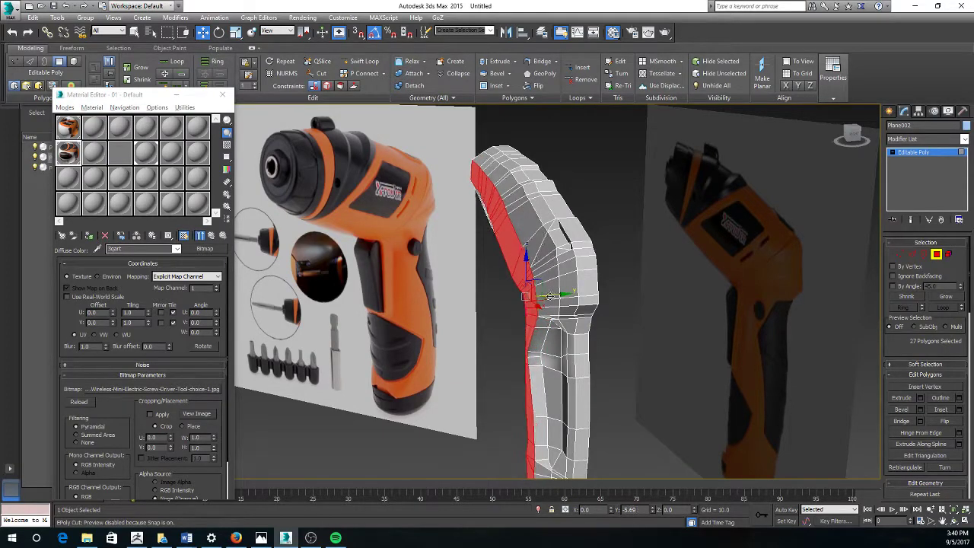
pyautogui.keyDown('alt'); pyautogui.moveTo(563, 294); pyautogui.dragTo(578, 302, button='middle'); pyautogui.keyUp('alt')
pyautogui.scroll(5, 586, 296)
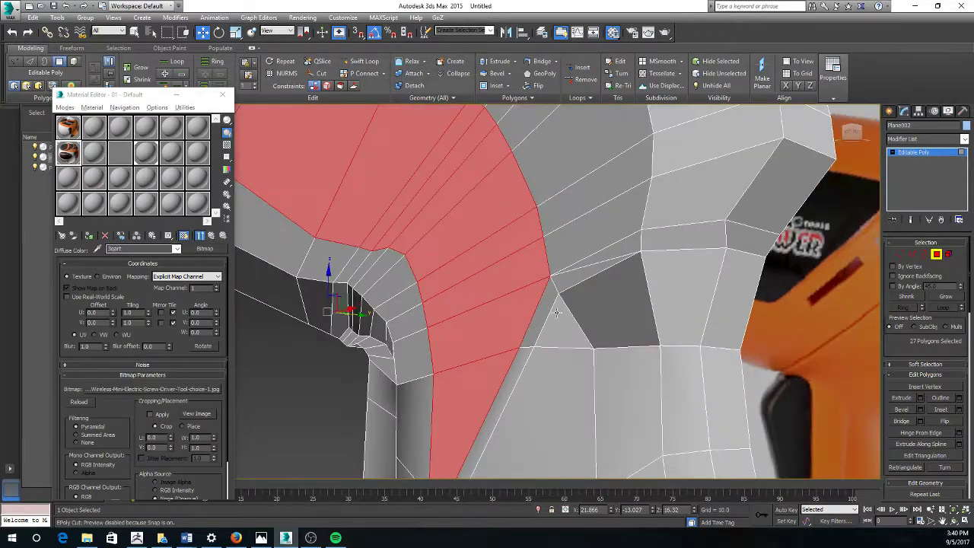
# Step: Add the missed narrow polygons along the strip's rear side on the handle to the selection
pyautogui.scroll(-3, 535, 347)
pyautogui.moveTo(535, 348); pyautogui.dragTo(520, 230, button='middle')
pyautogui.keyDown('ctrl'); pyautogui.click(499, 264); pyautogui.keyUp('ctrl')
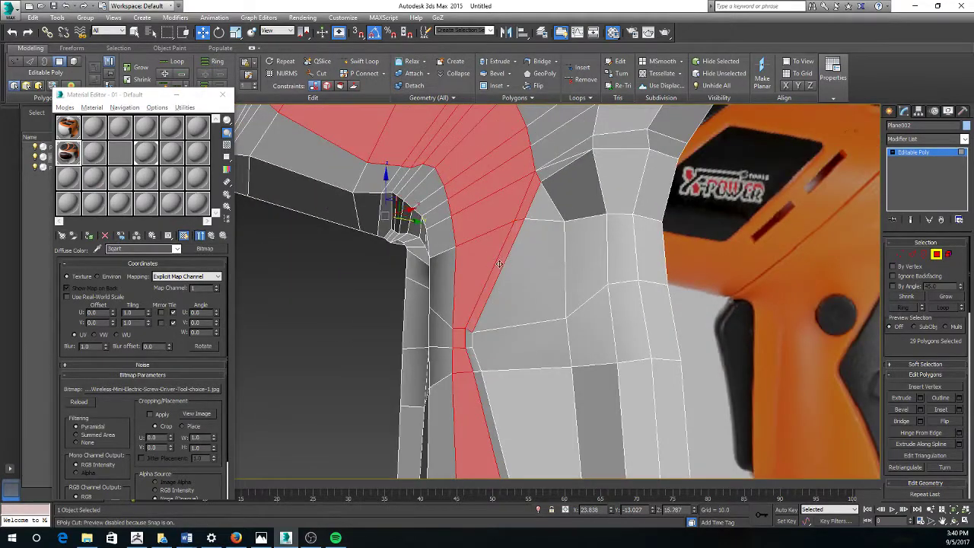
pyautogui.keyDown('ctrl'); pyautogui.click(468, 342); pyautogui.keyUp('ctrl')
pyautogui.keyDown('ctrl'); pyautogui.click(475, 362); pyautogui.keyUp('ctrl')
pyautogui.scroll(-3, 476, 361)
pyautogui.moveTo(476, 362); pyautogui.dragTo(491, 287, button='middle')
pyautogui.keyDown('ctrl'); pyautogui.click(505, 325); pyautogui.keyUp('ctrl')
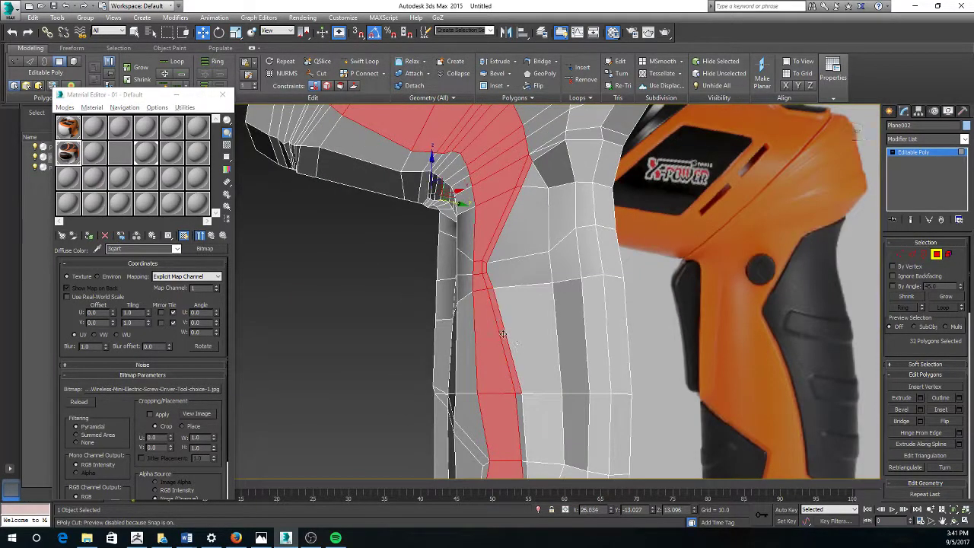
pyautogui.moveTo(509, 364); pyautogui.dragTo(534, 211, button='middle')
pyautogui.scroll(-5, 531, 268)
pyautogui.moveTo(534, 210); pyautogui.dragTo(533, 275, button='middle')
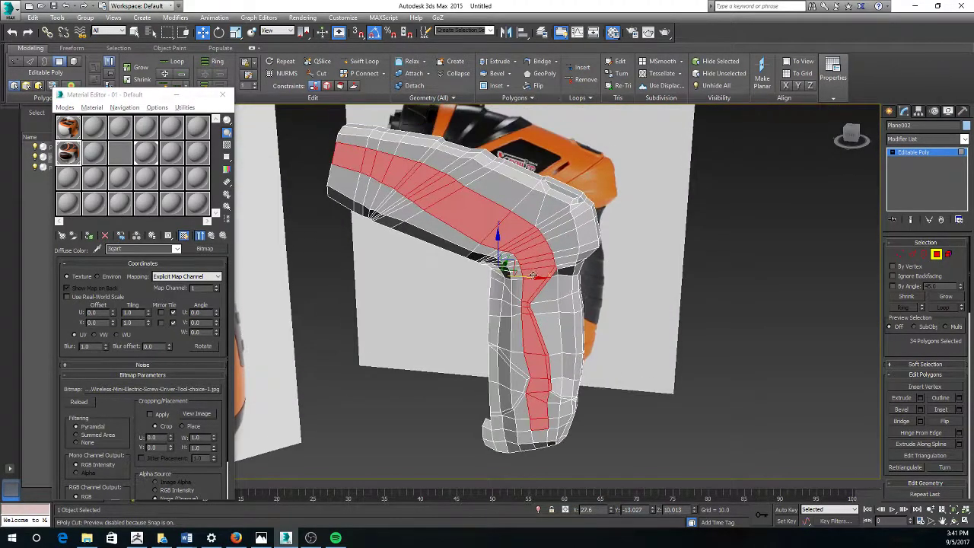
# Step: Add the last strip polygon at the handle's base and pull the whole selection outward to about Y -18.8
pyautogui.keyDown('alt'); pyautogui.moveTo(517, 344); pyautogui.dragTo(578, 449, button='middle'); pyautogui.keyUp('alt')
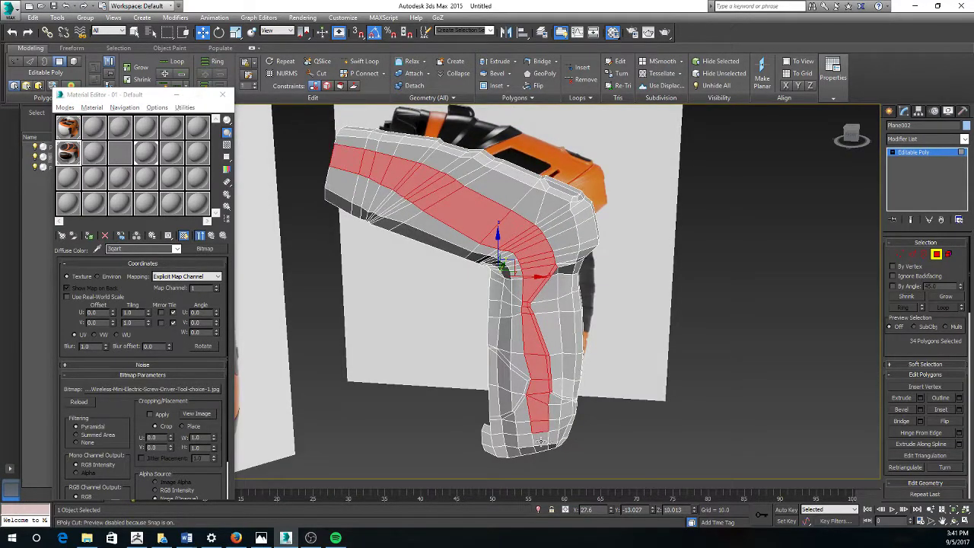
pyautogui.keyDown('alt'); pyautogui.moveTo(529, 355); pyautogui.dragTo(480, 374, button='middle'); pyautogui.keyUp('alt')
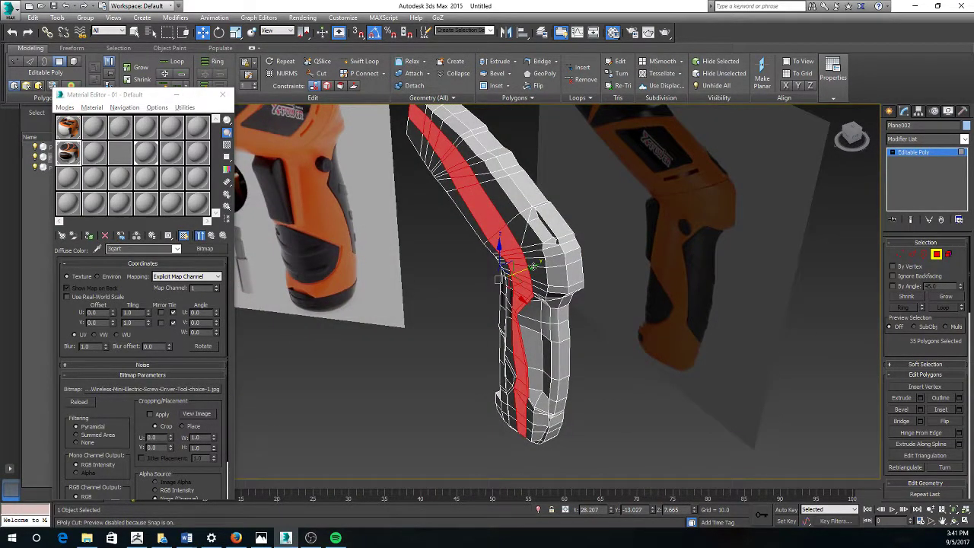
pyautogui.keyDown('alt'); pyautogui.moveTo(498, 280); pyautogui.dragTo(797, 314, button='middle'); pyautogui.keyUp('alt')
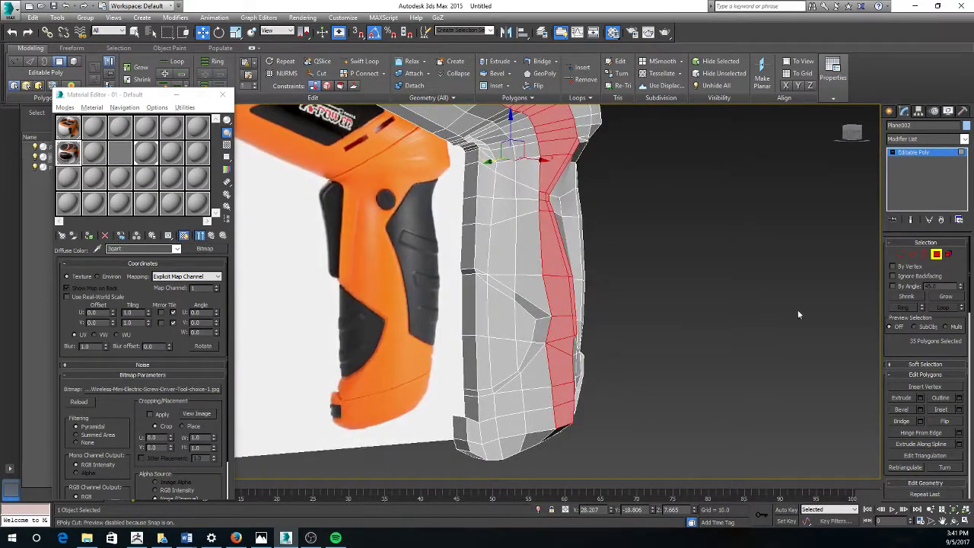
# Step: Select the front corner edges on the lower half of the handle and move them inward along Y
pyautogui.click(924, 254)
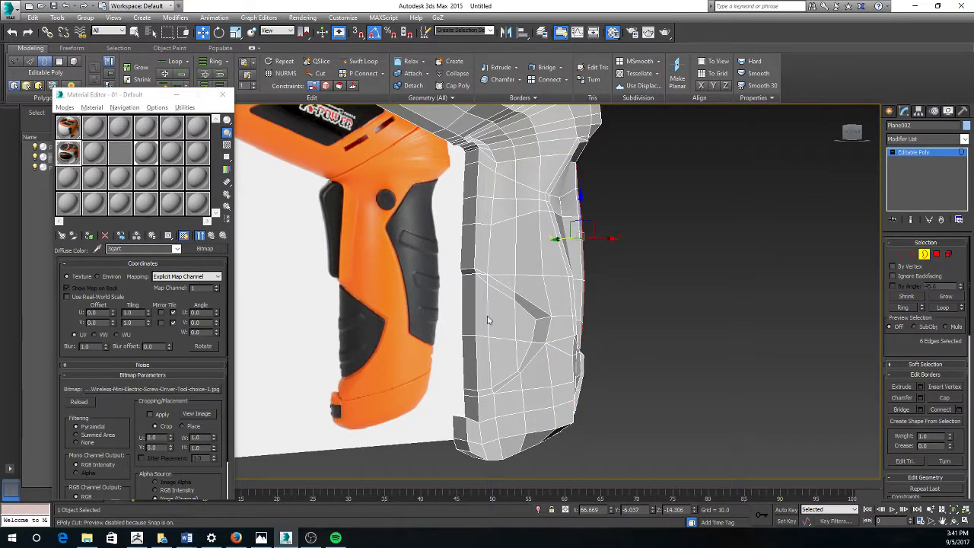
pyautogui.keyDown('alt'); pyautogui.moveTo(475, 307); pyautogui.dragTo(716, 281, button='middle'); pyautogui.keyUp('alt')
pyautogui.click(912, 253)
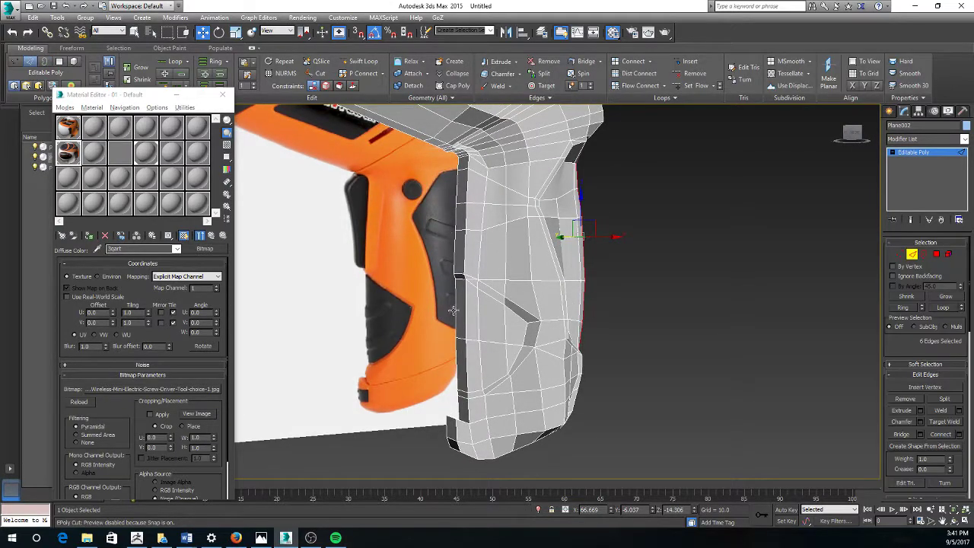
pyautogui.click(465, 314)
pyautogui.moveTo(465, 315)
pyautogui.keyDown('alt'); pyautogui.mouseDown(button='middle')
pyautogui.moveTo(532, 319)
pyautogui.moveTo(481, 316)
pyautogui.mouseUp(button='middle'); pyautogui.keyUp('alt')
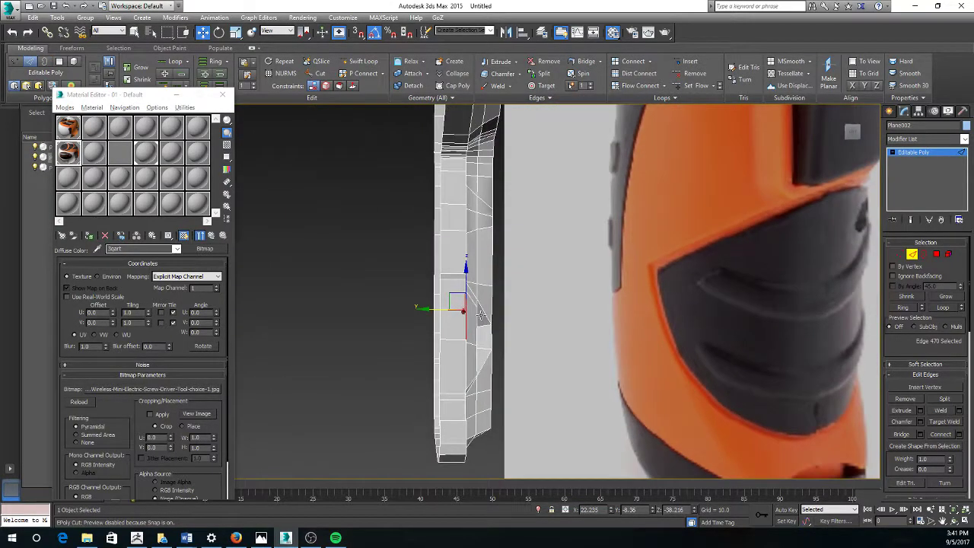
pyautogui.keyDown('ctrl'); pyautogui.click(467, 365); pyautogui.keyUp('ctrl')
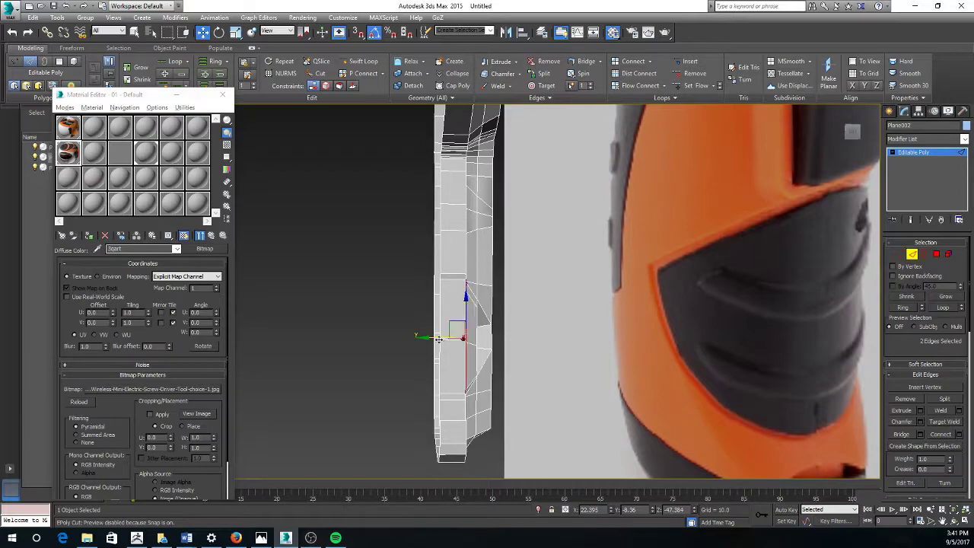
pyautogui.keyDown('alt'); pyautogui.moveTo(425, 340); pyautogui.dragTo(830, 257, button='middle'); pyautogui.keyUp('alt')
pyautogui.click(472, 347)
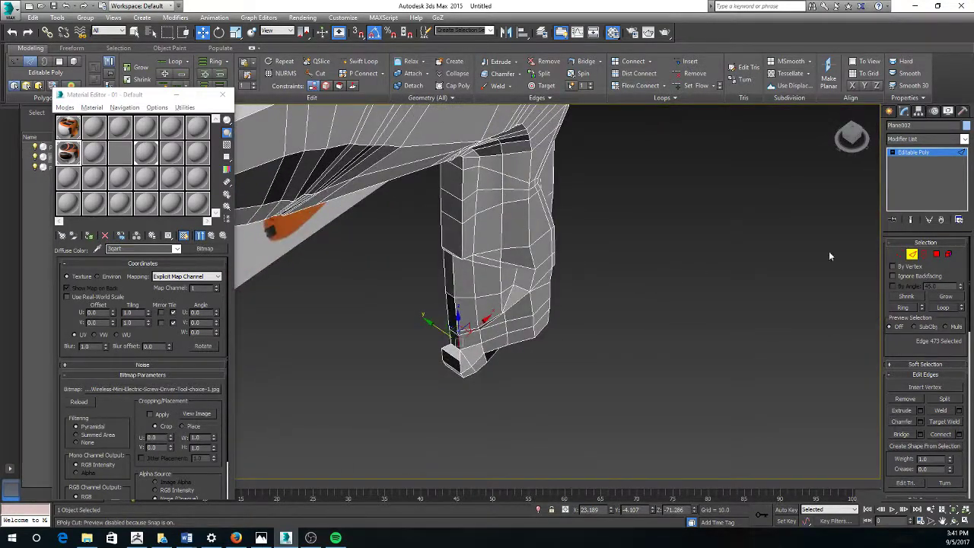
# Step: Select the three vertices down the front corner of the handle's foot and move them inward along Y
pyautogui.click(900, 255)
pyautogui.click(459, 361)
pyautogui.keyDown('alt'); pyautogui.moveTo(459, 362); pyautogui.dragTo(436, 356, button='middle'); pyautogui.keyUp('alt')
pyautogui.keyDown('ctrl'); pyautogui.click(460, 372); pyautogui.keyUp('ctrl')
pyautogui.keyDown('ctrl'); pyautogui.click(461, 379); pyautogui.keyUp('ctrl')
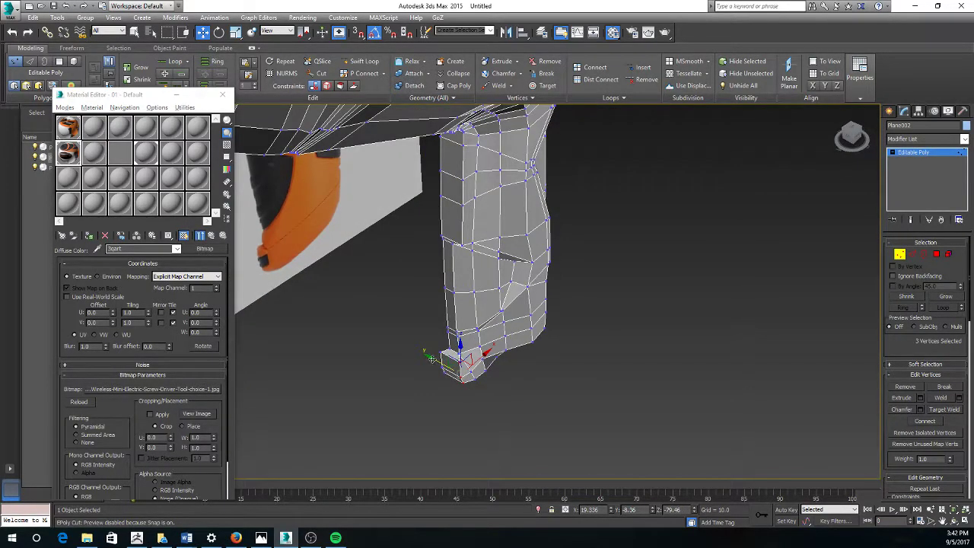
pyautogui.moveTo(431, 359); pyautogui.dragTo(416, 357)
pyautogui.keyDown('alt'); pyautogui.moveTo(426, 354); pyautogui.dragTo(448, 337, button='middle'); pyautogui.keyUp('alt')
# Step: Cut new edges across the handle's lower side, from the foot's front notch corner back to the existing edge row
pyautogui.click(466, 377)
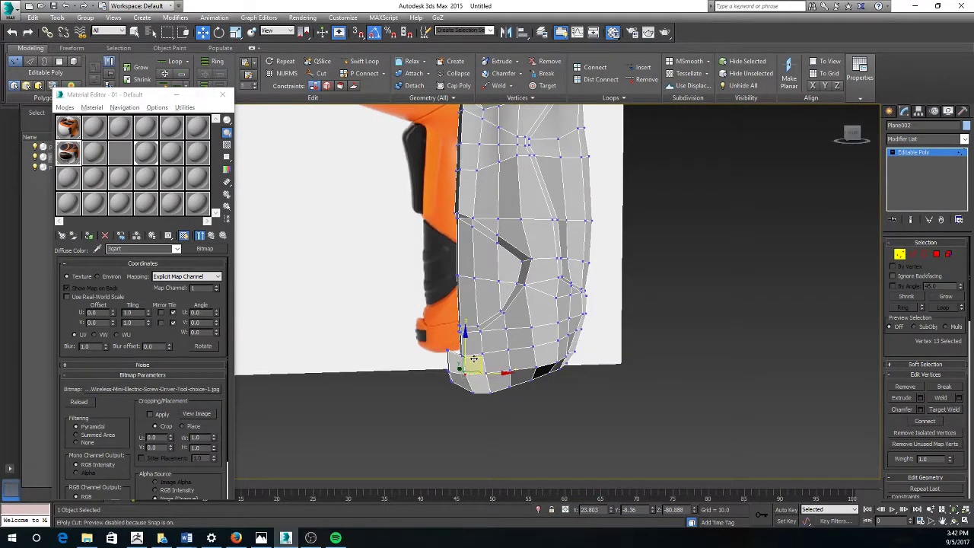
pyautogui.keyDown('alt'); pyautogui.moveTo(475, 361); pyautogui.dragTo(411, 358, button='middle'); pyautogui.keyUp('alt')
pyautogui.scroll(2, 473, 358)
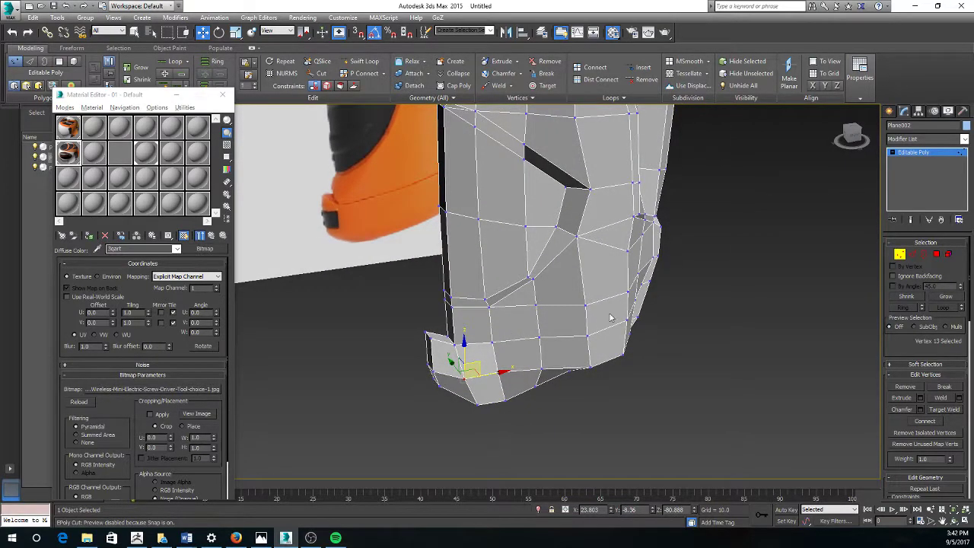
pyautogui.hotkey('alt', 'c')
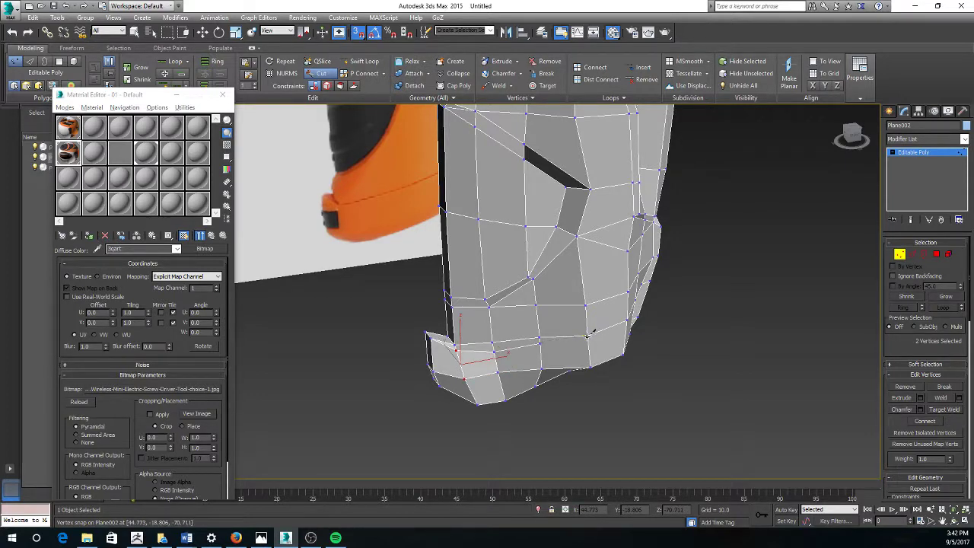
pyautogui.press('w')
# Step: Pull the lower side vertex just behind the foot's front corner outward along Y to about -12
pyautogui.keyDown('alt'); pyautogui.moveTo(596, 335); pyautogui.dragTo(515, 362, button='middle'); pyautogui.keyUp('alt')
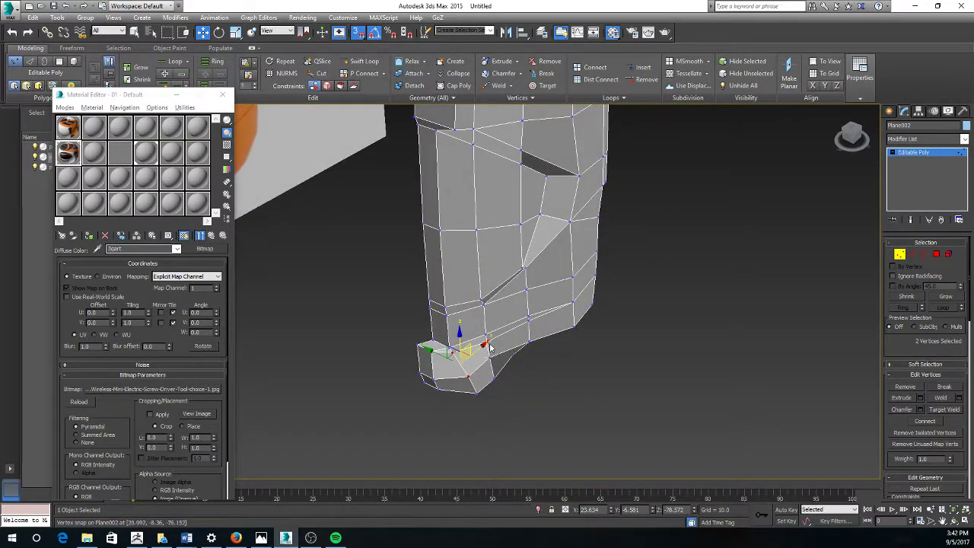
pyautogui.keyDown('alt'); pyautogui.click(468, 377); pyautogui.keyUp('alt')
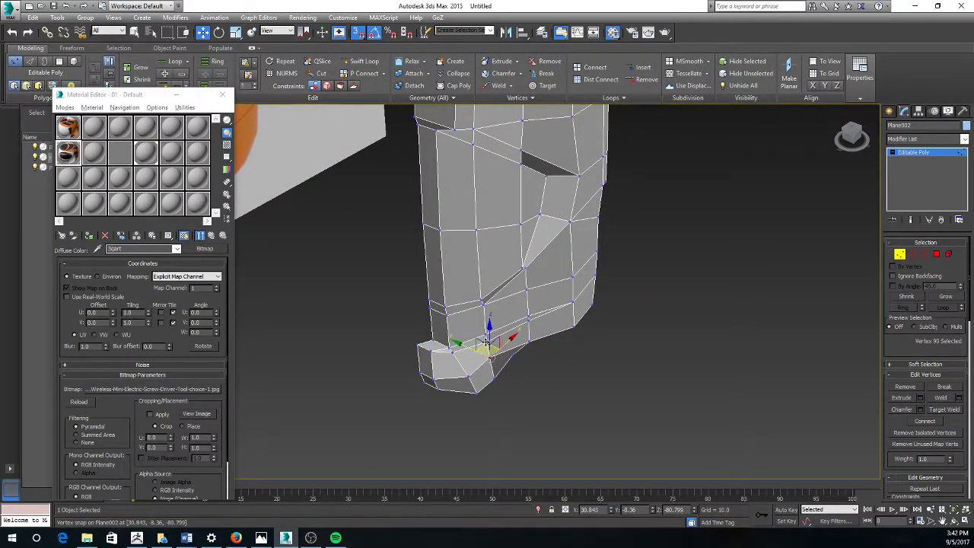
pyautogui.moveTo(468, 367)
pyautogui.keyDown('alt'); pyautogui.mouseDown(button='middle')
pyautogui.moveTo(440, 326)
pyautogui.moveTo(468, 351)
pyautogui.moveTo(474, 381)
pyautogui.mouseUp(button='middle'); pyautogui.keyUp('alt')
# Step: Pull the foot's two front side vertices outward along Y, bringing the upper one to about -8.9
pyautogui.click(453, 348)
pyautogui.keyDown('ctrl'); pyautogui.click(469, 373); pyautogui.keyUp('ctrl')
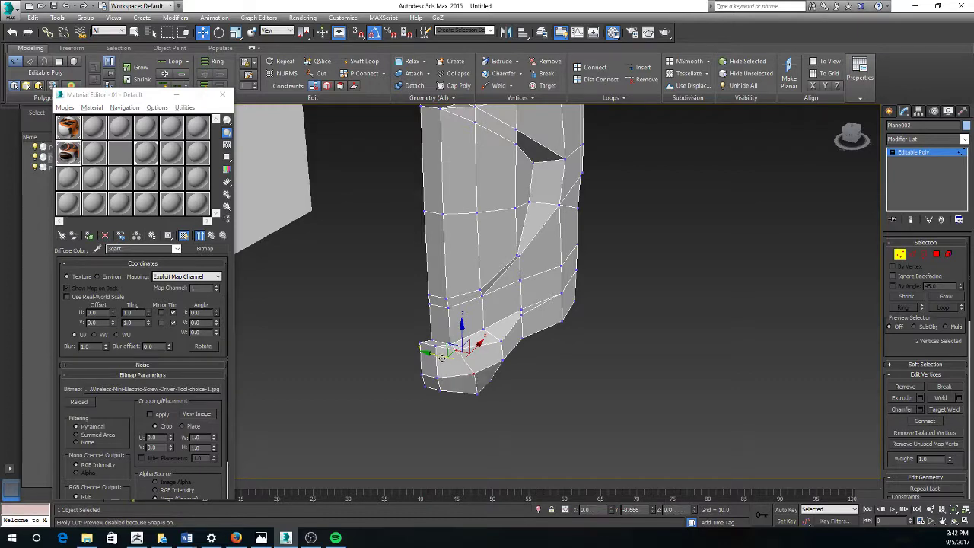
pyautogui.moveTo(442, 358); pyautogui.dragTo(447, 360)
pyautogui.keyDown('alt'); pyautogui.moveTo(526, 399); pyautogui.dragTo(436, 343); pyautogui.keyUp('alt')
pyautogui.keyDown('alt'); pyautogui.moveTo(440, 347); pyautogui.dragTo(589, 439, button='middle'); pyautogui.keyUp('alt')
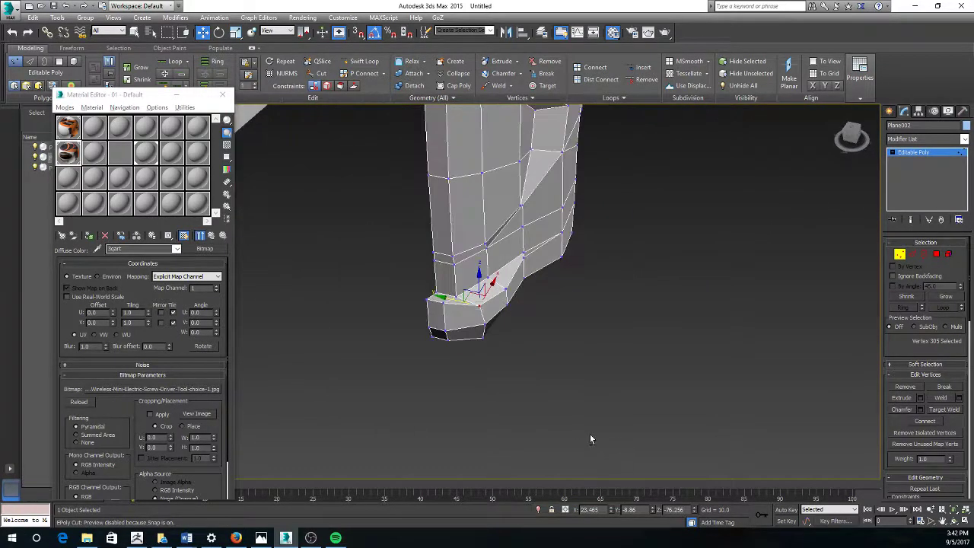
# Step: Select the three vertices on the foot's front corner and pull them outward along Y by about 2.3 units
pyautogui.click(444, 302)
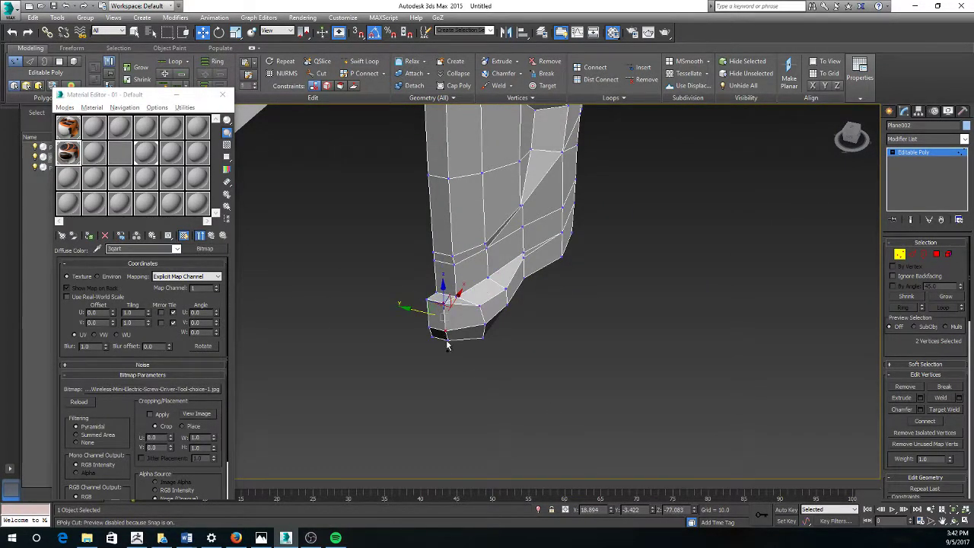
pyautogui.keyDown('ctrl'); pyautogui.click(446, 336); pyautogui.keyUp('ctrl')
pyautogui.keyDown('alt'); pyautogui.moveTo(446, 336); pyautogui.dragTo(415, 332, button='middle'); pyautogui.keyUp('alt')
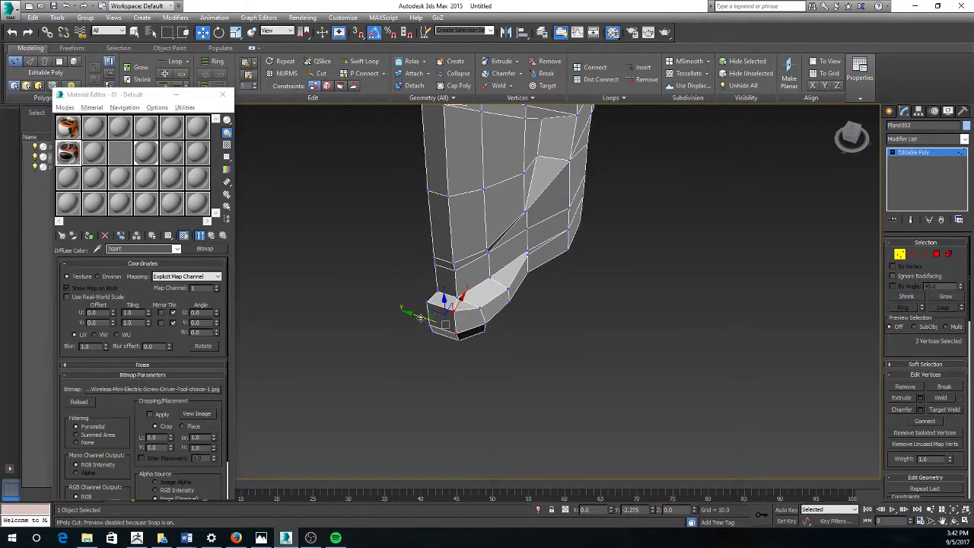
# Step: Shift the two side vertices at the foot's lower corner by about -0.7 in X and -1.5 in Y
pyautogui.scroll(5, 415, 308)
pyautogui.keyDown('alt'); pyautogui.moveTo(416, 305); pyautogui.dragTo(497, 350, button='middle'); pyautogui.keyUp('alt')
pyautogui.click(486, 325)
pyautogui.keyDown('ctrl'); pyautogui.click(486, 320); pyautogui.keyUp('ctrl')
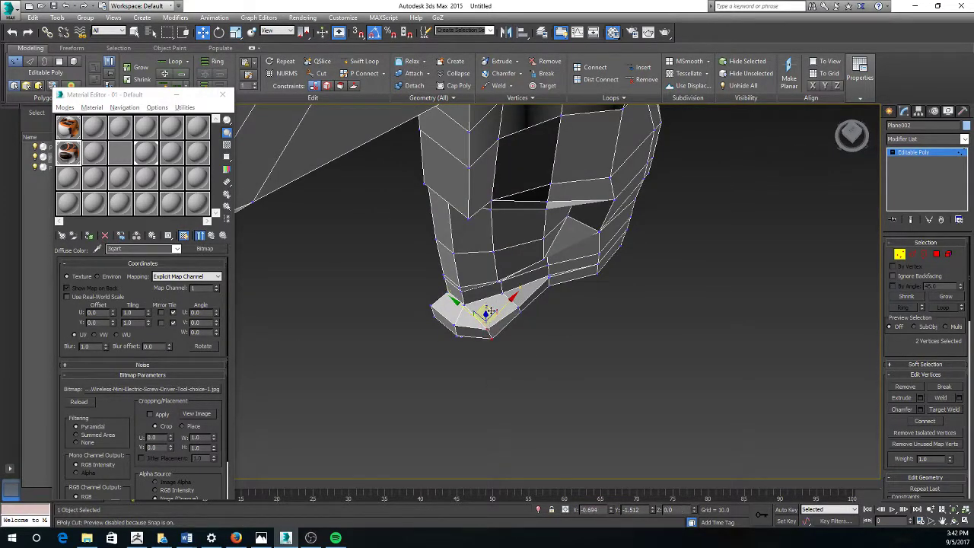
pyautogui.keyDown('alt'); pyautogui.moveTo(488, 304); pyautogui.dragTo(543, 278, button='middle'); pyautogui.keyUp('alt')
# Step: Pull two pairs of side vertices on the foot outward along Y, to about -15.7 and -14
pyautogui.click(561, 299)
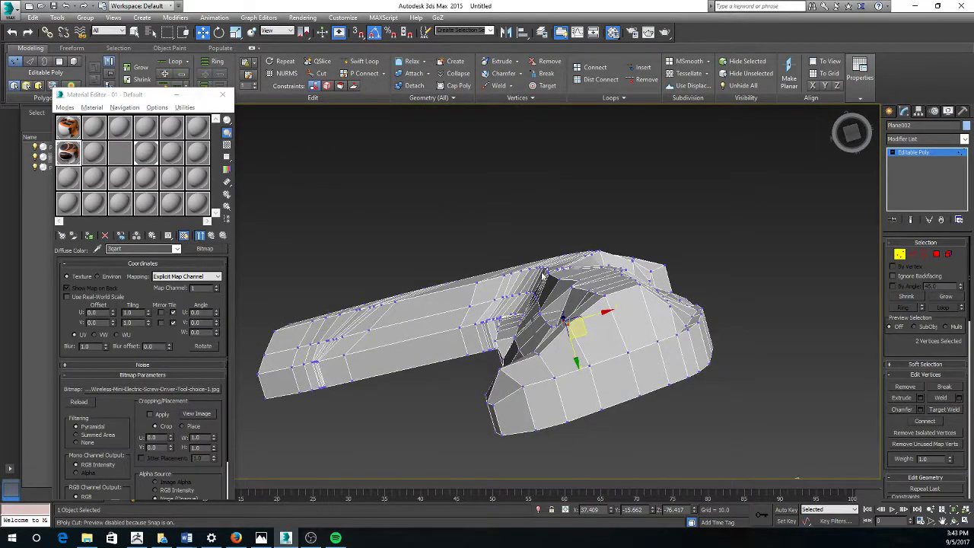
pyautogui.press('f')
pyautogui.click(542, 353)
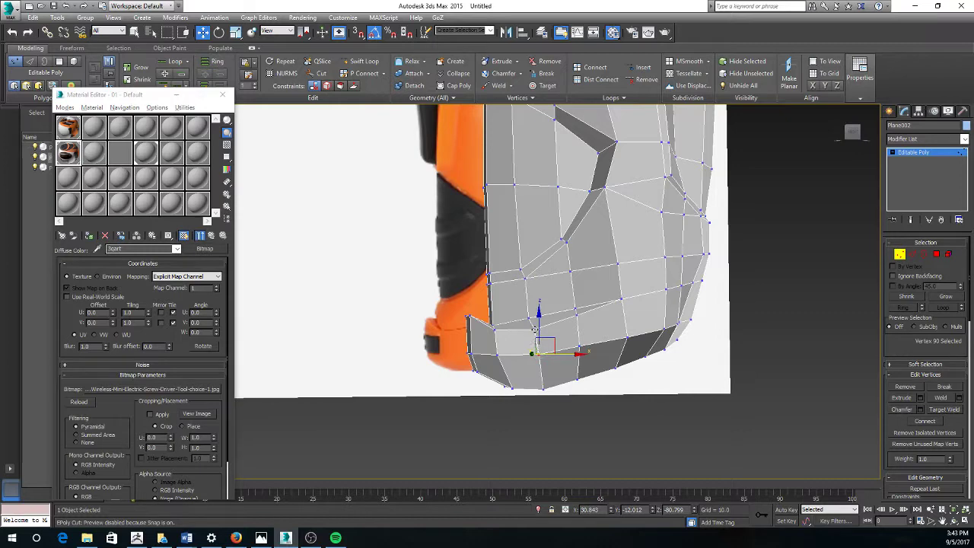
pyautogui.keyDown('ctrl'); pyautogui.click(535, 330); pyautogui.keyUp('ctrl')
pyautogui.keyDown('alt'); pyautogui.moveTo(536, 330); pyautogui.dragTo(549, 388, button='middle'); pyautogui.keyUp('alt')
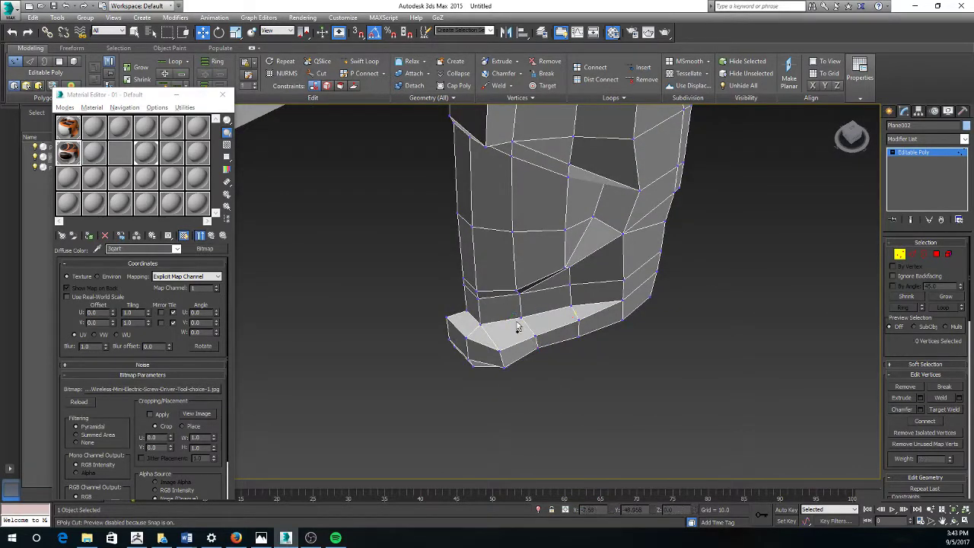
pyautogui.keyDown('alt'); pyautogui.moveTo(514, 316); pyautogui.dragTo(551, 260, button='middle'); pyautogui.keyUp('alt')
pyautogui.scroll(5, 556, 240)
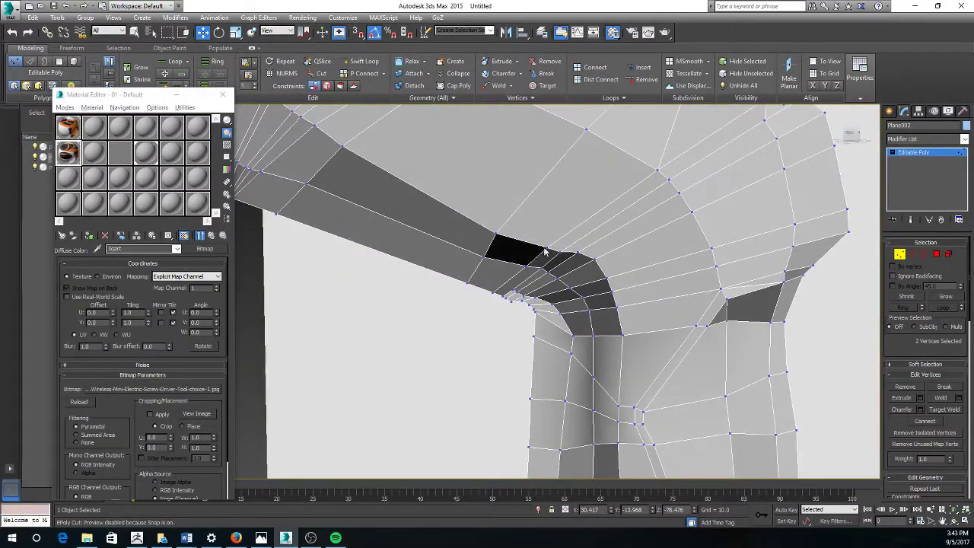
# Step: Shift and rotate the two side vertices at the inner corner between barrel and handle to smooth the curve
pyautogui.click(547, 248)
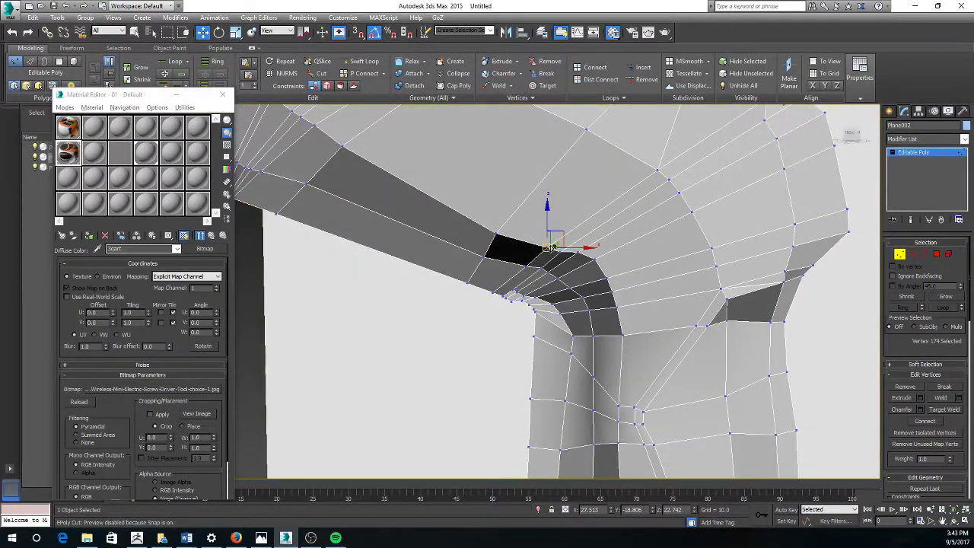
pyautogui.keyDown('ctrl'); pyautogui.click(568, 255); pyautogui.keyUp('ctrl')
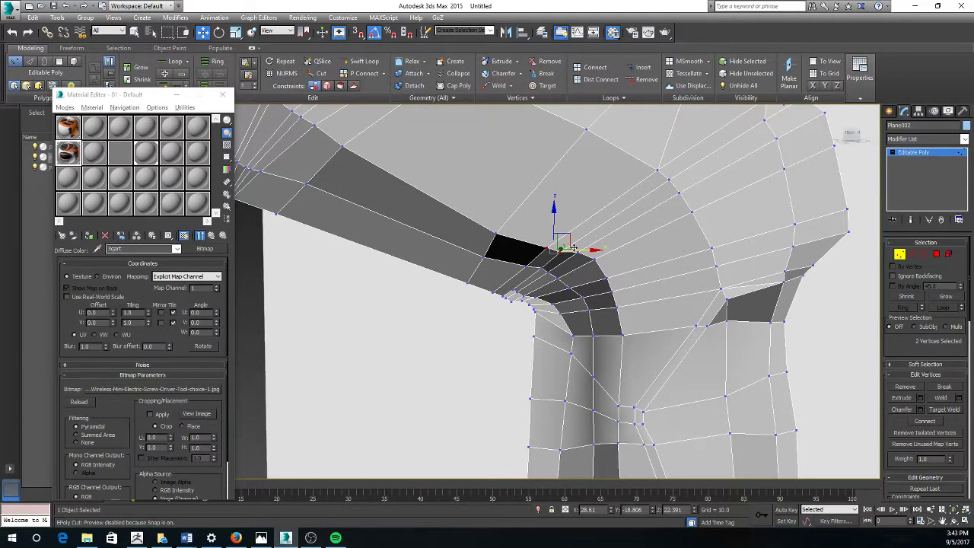
pyautogui.press('e')
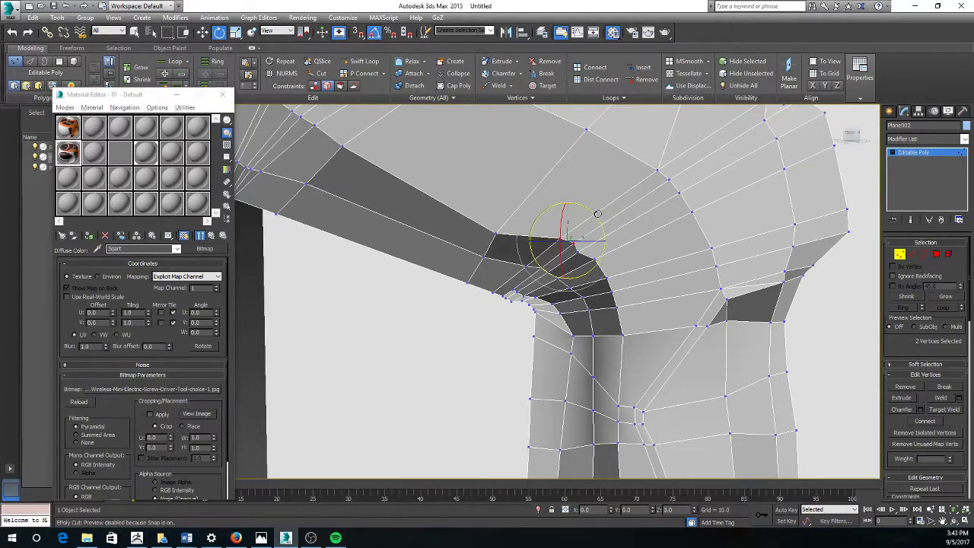
pyautogui.moveTo(583, 238)
pyautogui.keyDown('alt'); pyautogui.mouseDown(button='middle')
pyautogui.moveTo(663, 226)
pyautogui.moveTo(577, 223)
pyautogui.moveTo(598, 232)
pyautogui.mouseUp(button='middle'); pyautogui.keyUp('alt')
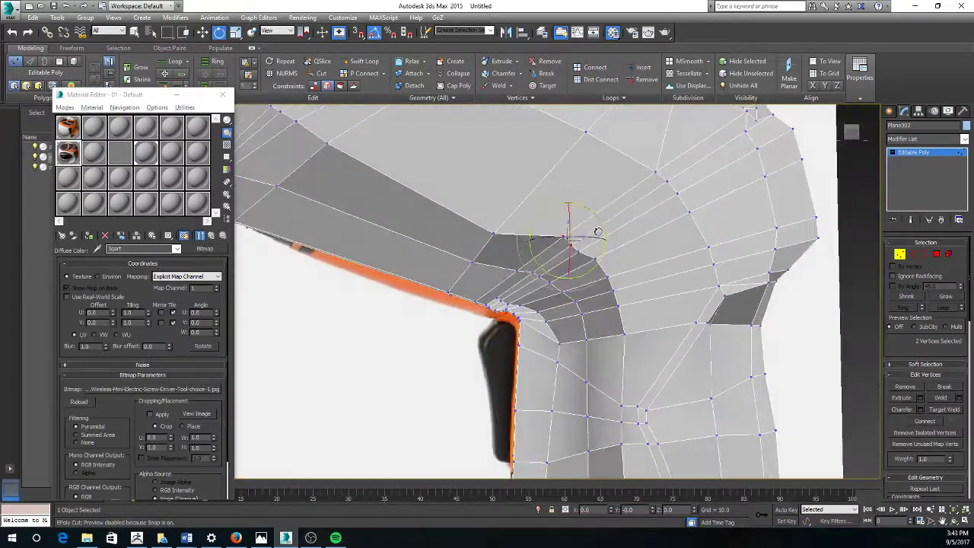
# Step: Rotate the two vertices in the row just below that inner corner by 25 degrees about Y
pyautogui.click(515, 271)
pyautogui.click(530, 274)
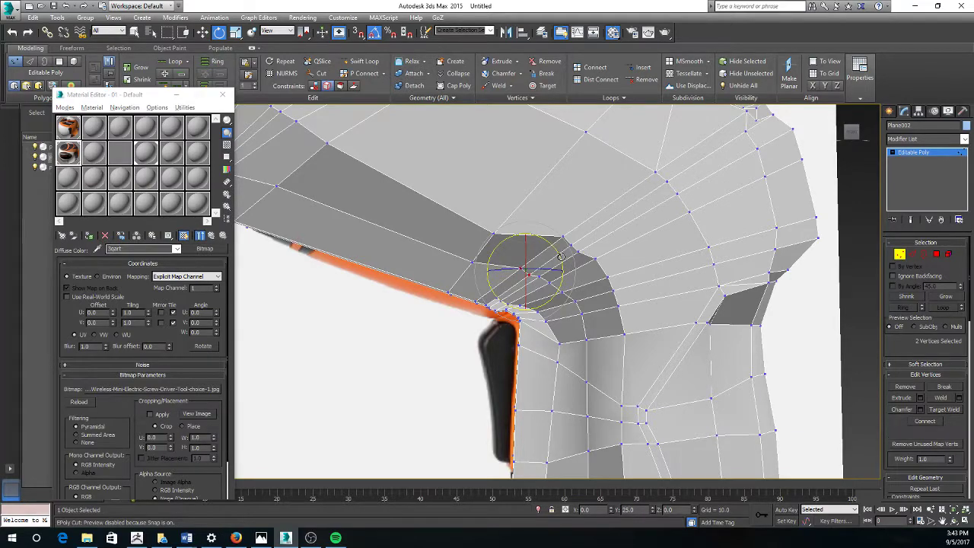
pyautogui.keyDown('alt'); pyautogui.moveTo(562, 258); pyautogui.dragTo(498, 279, button='middle'); pyautogui.keyUp('alt')
pyautogui.press('r')
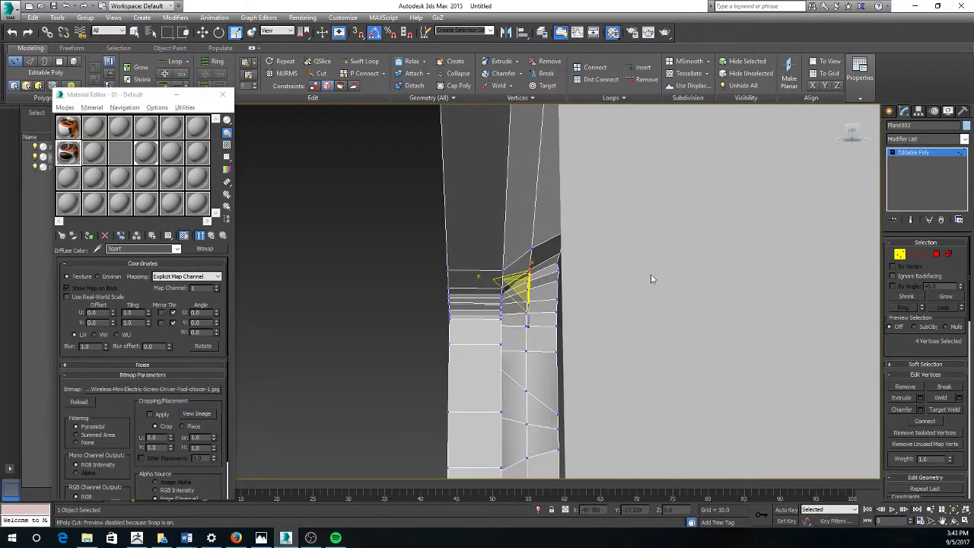
pyautogui.keyDown('alt'); pyautogui.moveTo(676, 250); pyautogui.dragTo(602, 270, button='middle'); pyautogui.keyUp('alt')
# Step: Move the vertex on the handle side of the inner corner to about X 34.3, Z 20.5
pyautogui.click(569, 249)
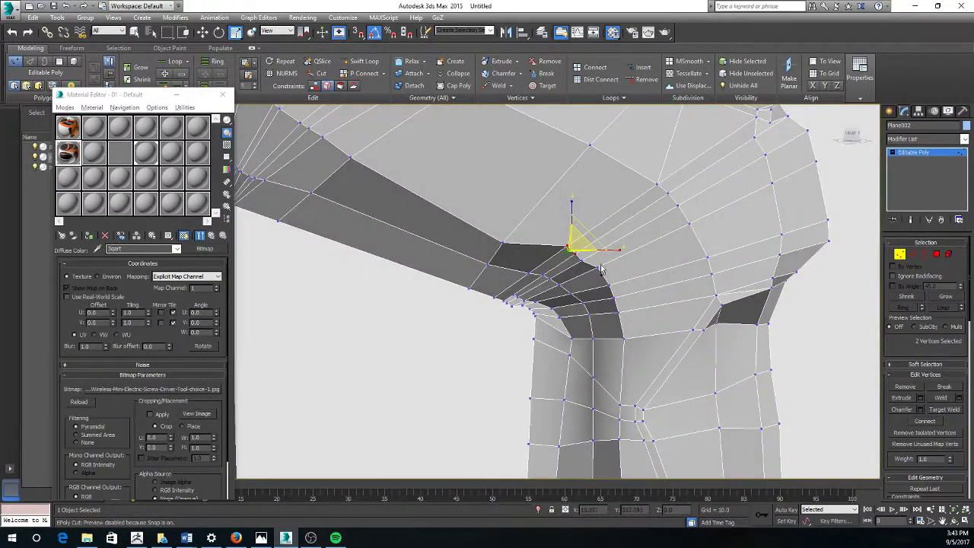
pyautogui.click(598, 266)
pyautogui.press('w')
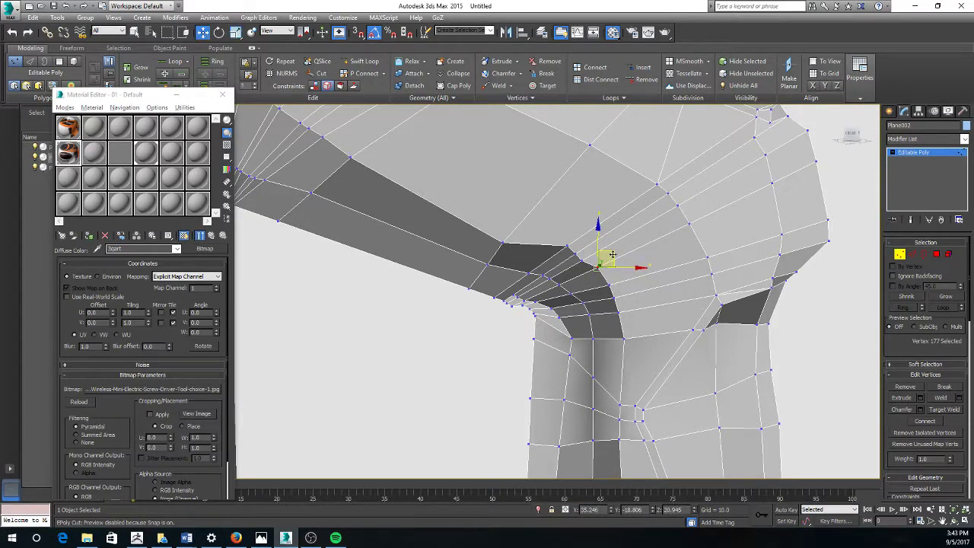
pyautogui.moveTo(609, 255); pyautogui.dragTo(607, 258)
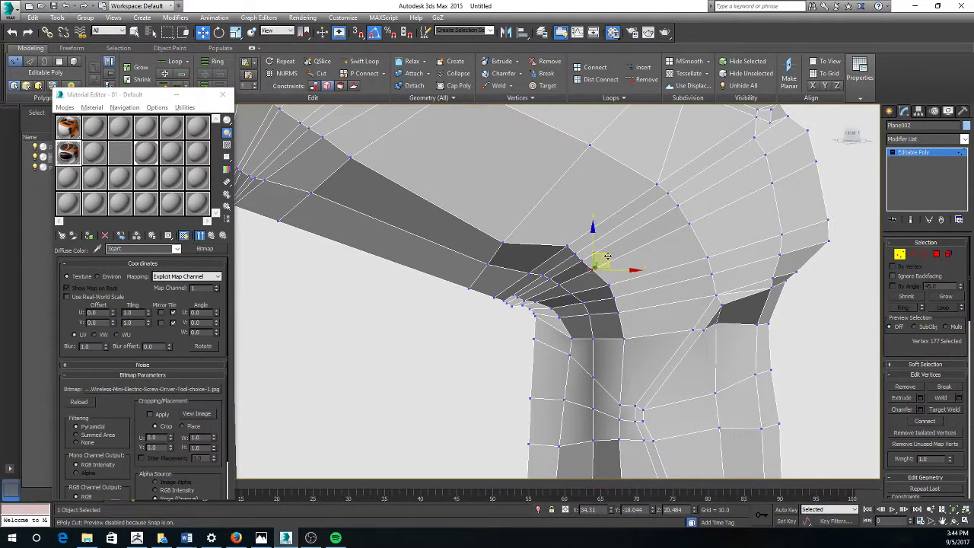
# Step: Raise two vertices on the barrel's lower side edge to about X 22.1, Z 28.4 and X -6.3, Z 40.8
pyautogui.click(502, 241)
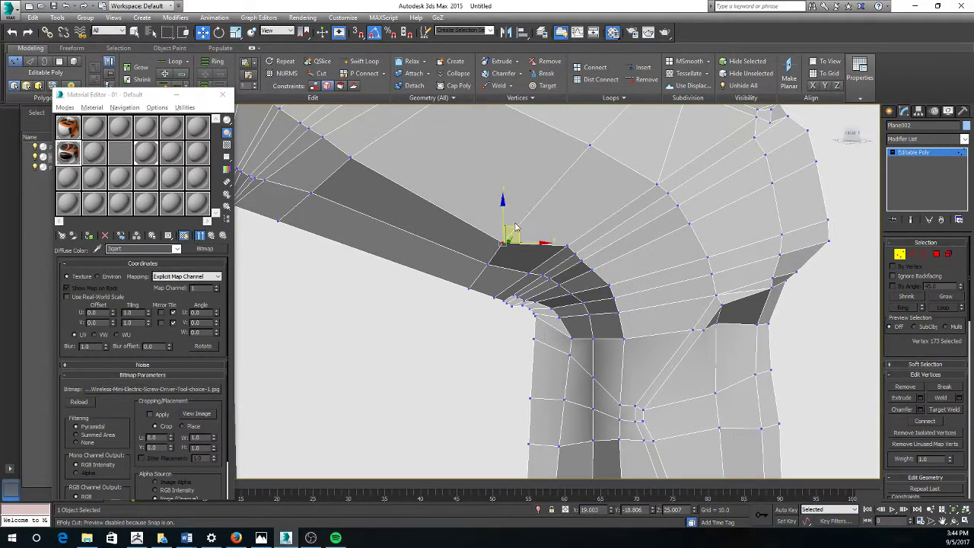
pyautogui.moveTo(514, 227); pyautogui.dragTo(532, 204)
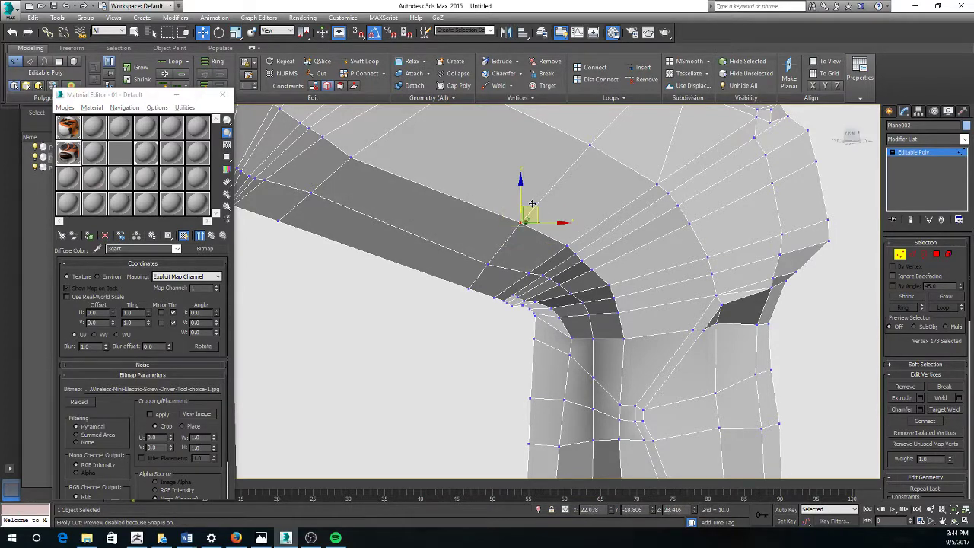
pyautogui.keyDown('alt'); pyautogui.moveTo(556, 214); pyautogui.dragTo(472, 214, button='middle'); pyautogui.keyUp('alt')
pyautogui.scroll(-4, 579, 221)
pyautogui.scroll(4, 553, 231)
pyautogui.click(457, 205)
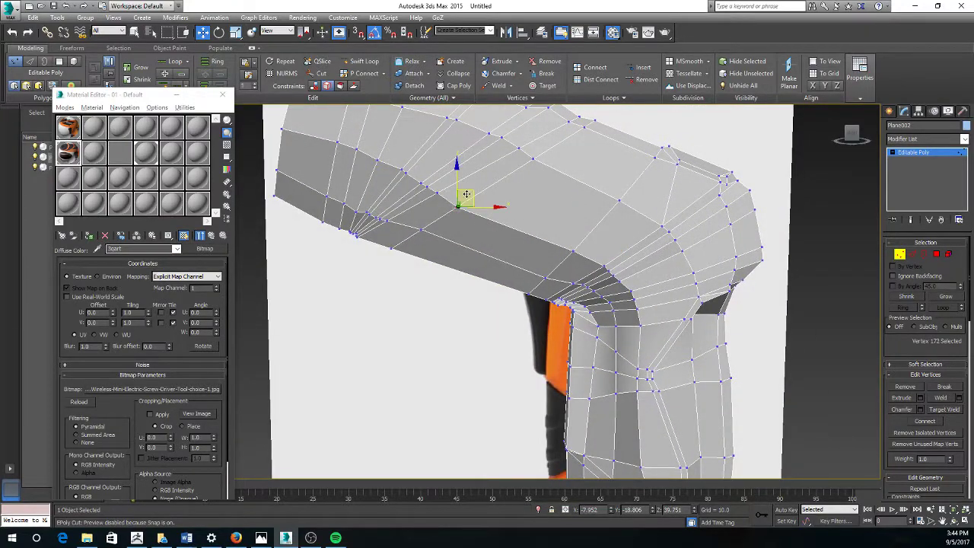
pyautogui.moveTo(470, 192); pyautogui.dragTo(473, 187)
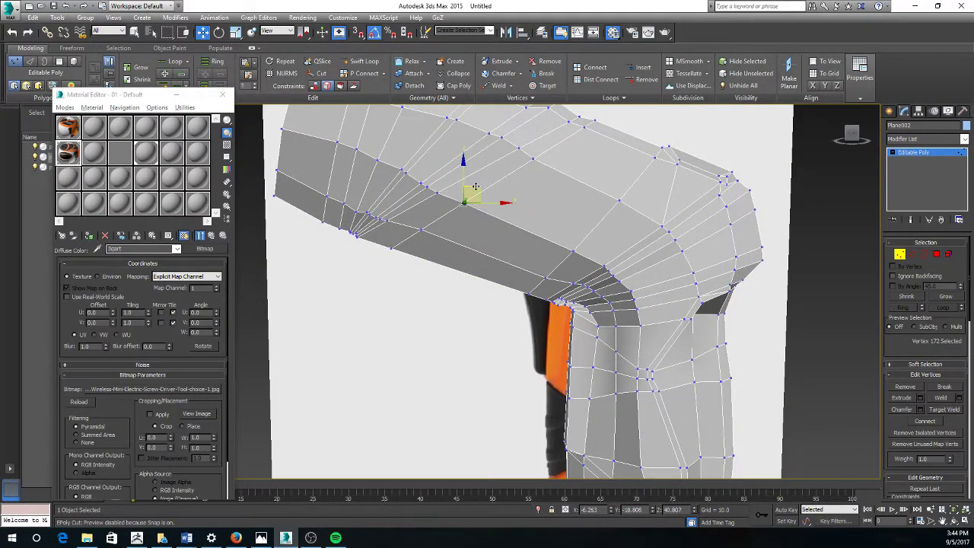
# Step: Select the four neighbouring vertices midway along the barrel's upper side edge
pyautogui.keyDown('alt'); pyautogui.moveTo(473, 192); pyautogui.dragTo(476, 272, button='middle'); pyautogui.keyUp('alt')
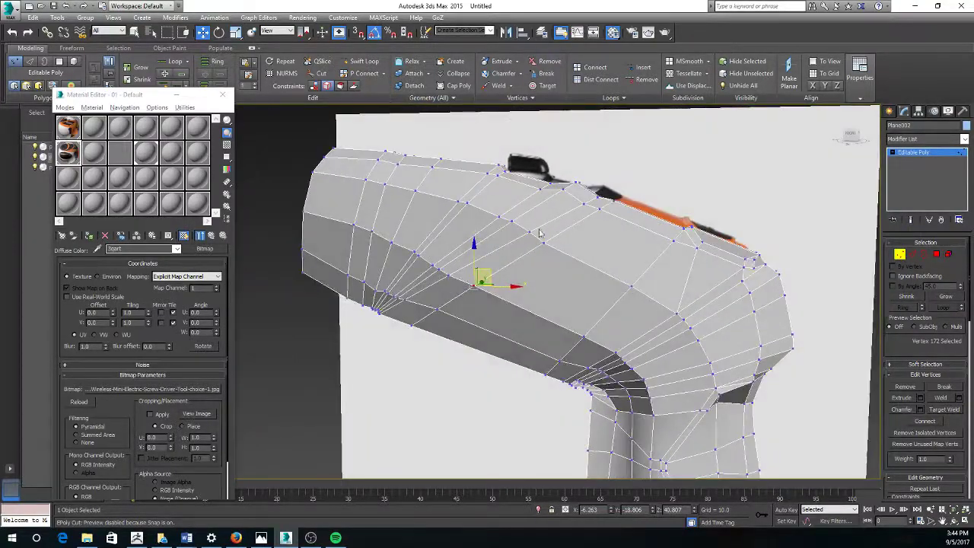
pyautogui.click(531, 229)
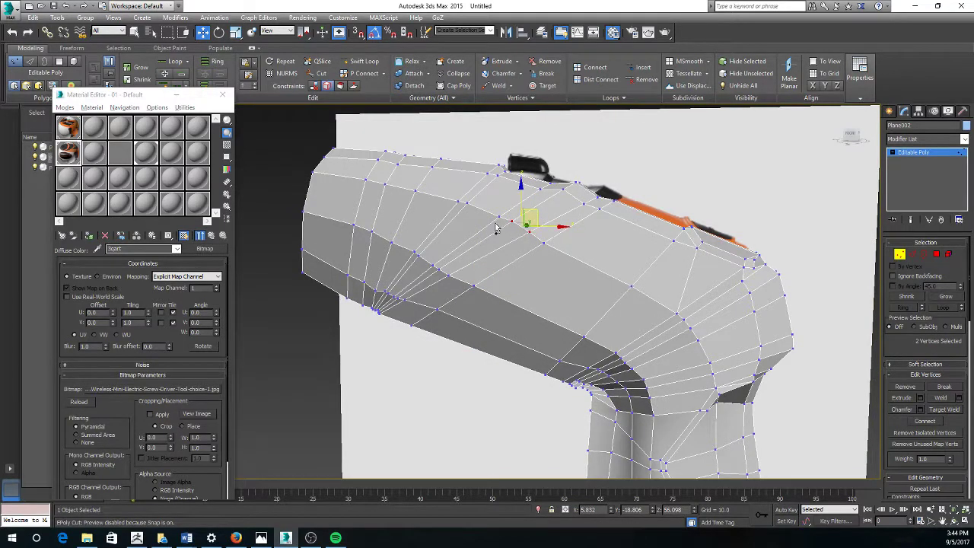
pyautogui.keyDown('ctrl'); pyautogui.click(500, 217); pyautogui.keyUp('ctrl')
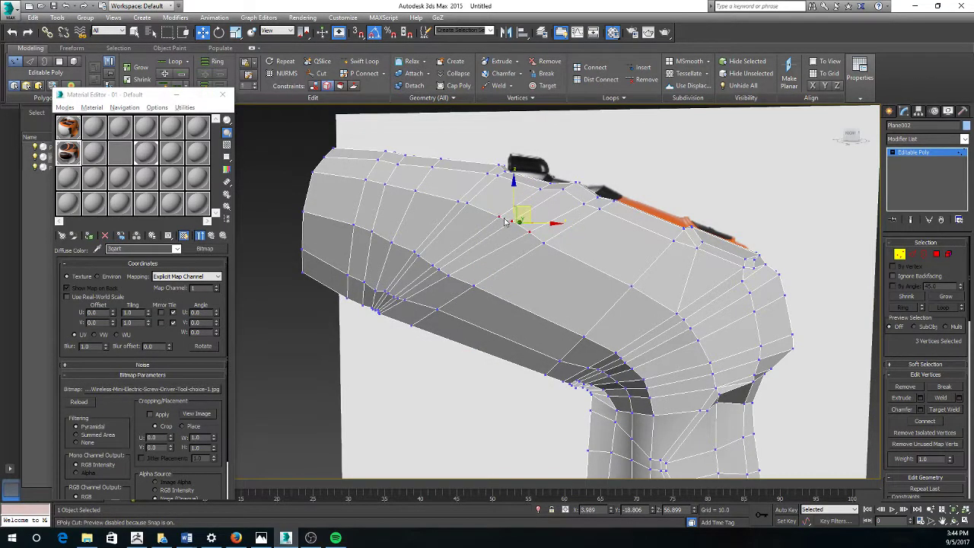
pyautogui.keyDown('ctrl'); pyautogui.click(544, 244); pyautogui.keyUp('ctrl')
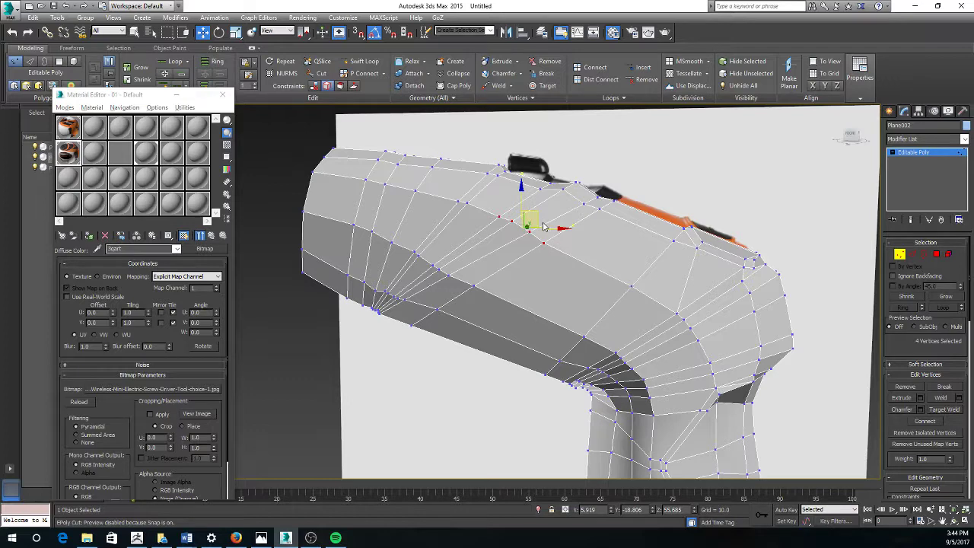
pyautogui.press('r')
pyautogui.hotkey('shift', 'f')
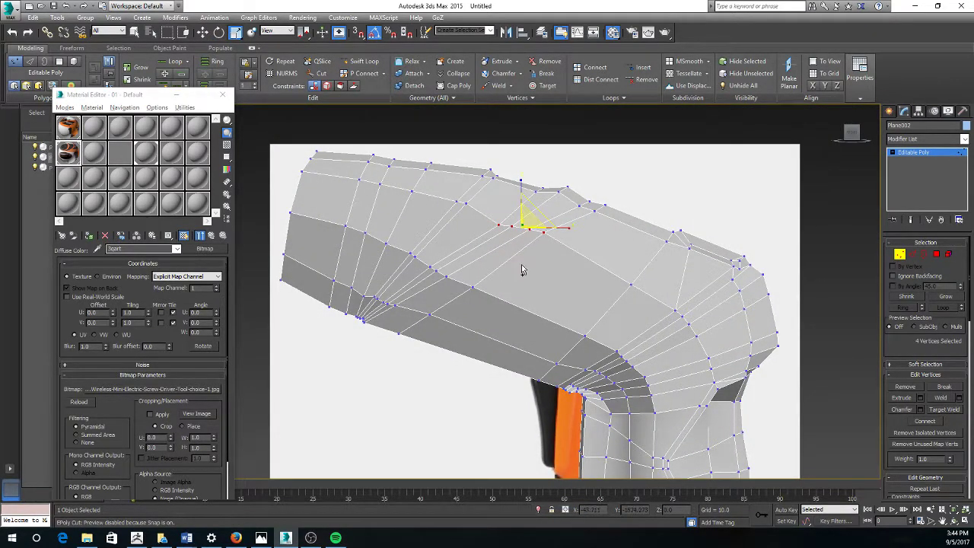
pyautogui.moveTo(521, 183); pyautogui.dragTo(531, 251)
pyautogui.hotkey('ctrl', 'z')
# Step: Straighten the four selected barrel vertices by rotating them level, scaling them to about 17% along Z, and rotating them back about Y
pyautogui.moveTo(553, 254)
pyautogui.keyDown('alt'); pyautogui.mouseDown(button='middle')
pyautogui.moveTo(568, 250)
pyautogui.moveTo(548, 245)
pyautogui.mouseUp(button='middle'); pyautogui.keyUp('alt')
pyautogui.press('e')
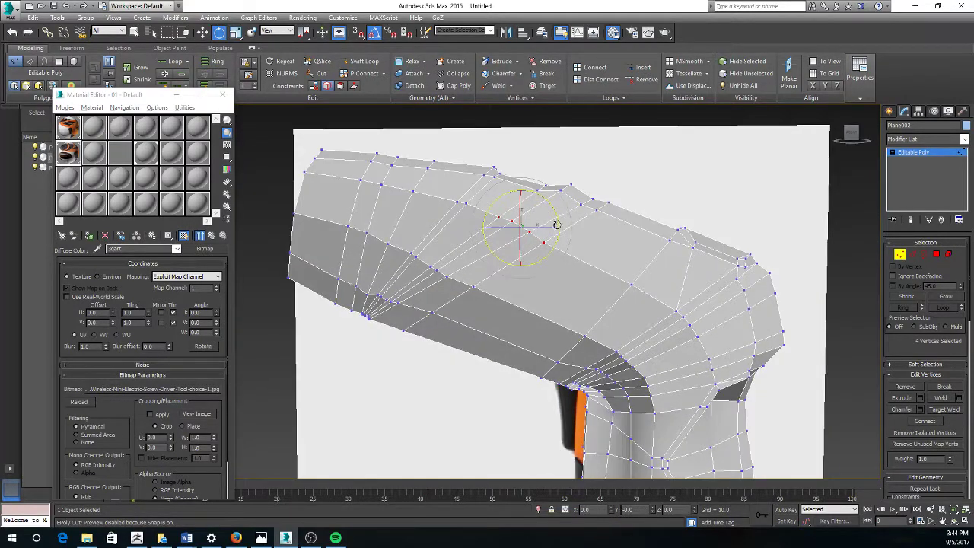
pyautogui.moveTo(559, 220); pyautogui.dragTo(548, 201)
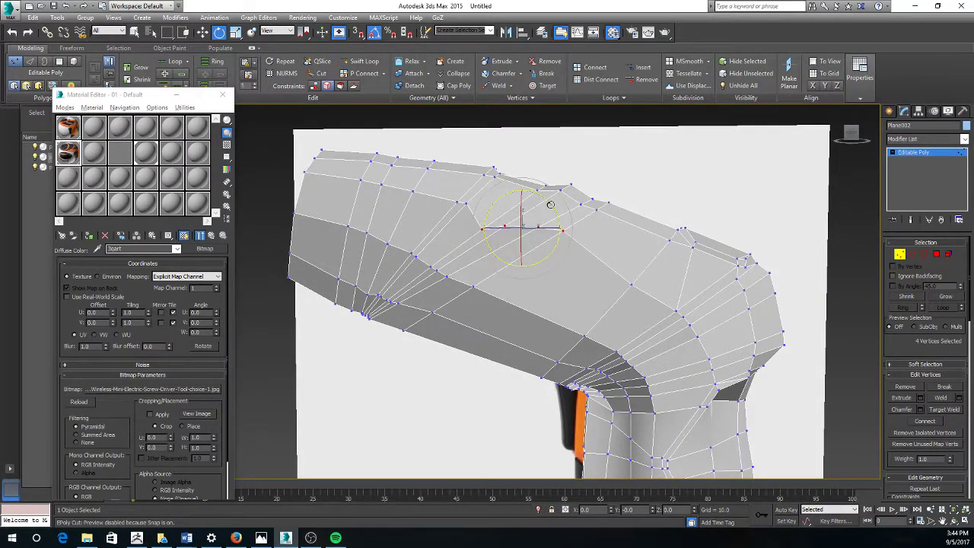
pyautogui.press('r')
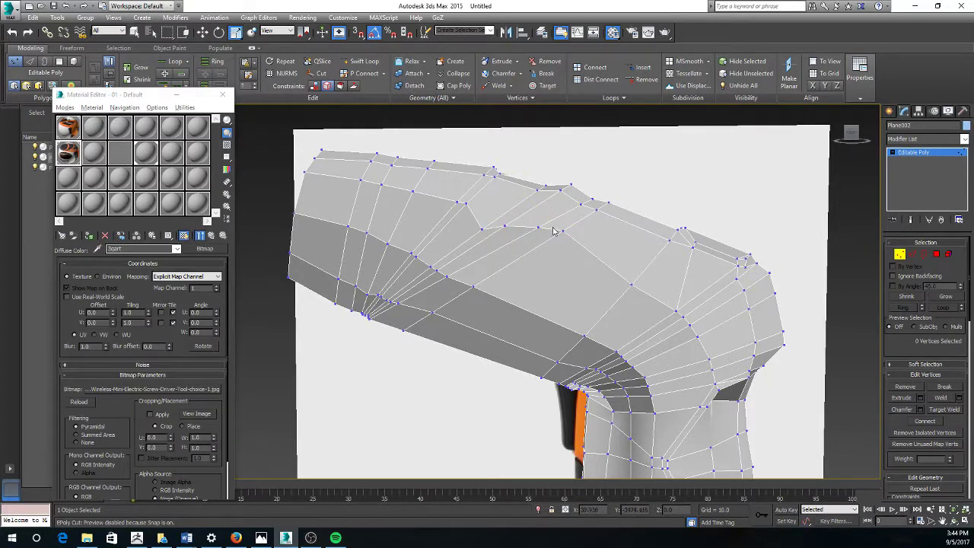
pyautogui.moveTo(522, 191); pyautogui.dragTo(522, 210)
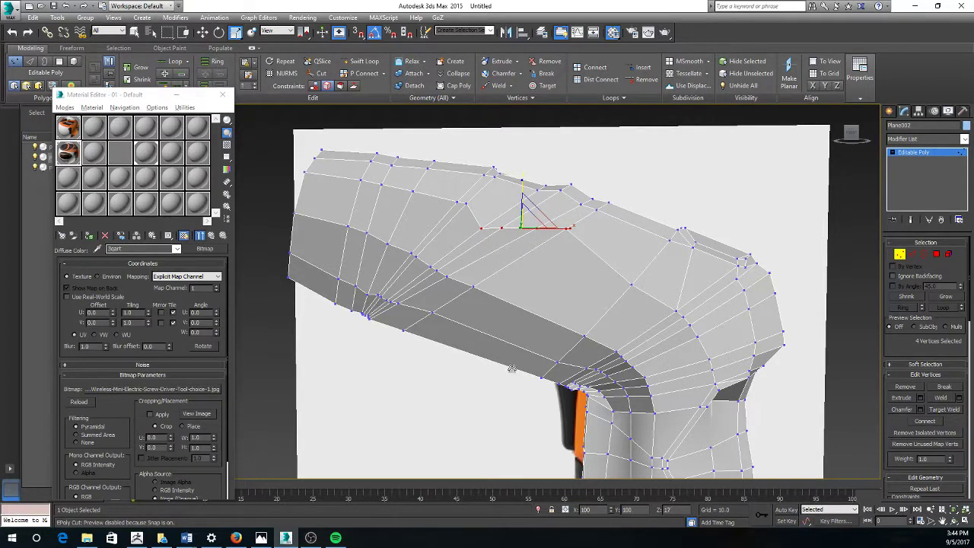
pyautogui.press('e')
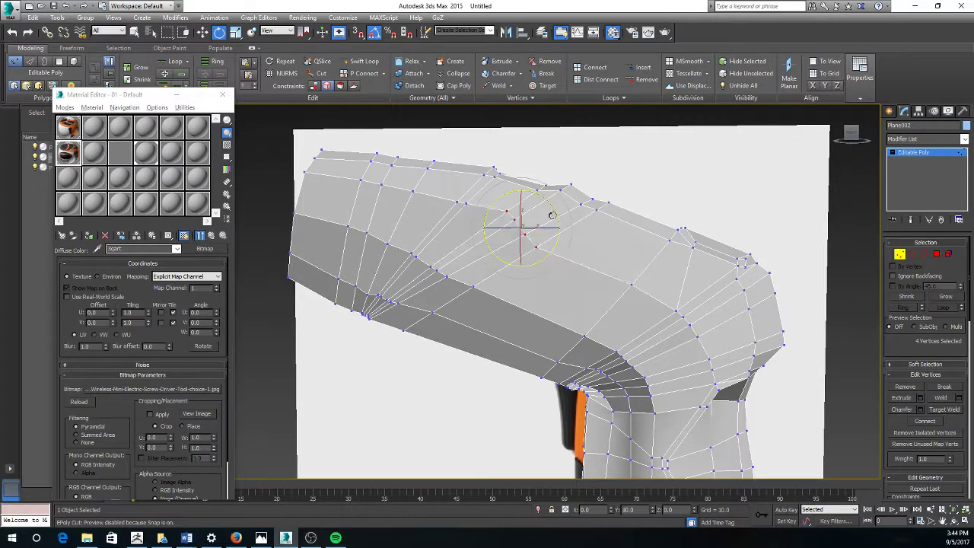
pyautogui.moveTo(552, 215)
pyautogui.mouseDown()
pyautogui.moveTo(550, 203)
pyautogui.moveTo(554, 225)
pyautogui.mouseUp()
# Step: Select the three vertices below the notch on the barrel's top edge and move them to about X 17.4, Y -14.2, Z 60.6
pyautogui.keyDown('alt'); pyautogui.moveTo(555, 225); pyautogui.dragTo(582, 203, button='middle'); pyautogui.keyUp('alt')
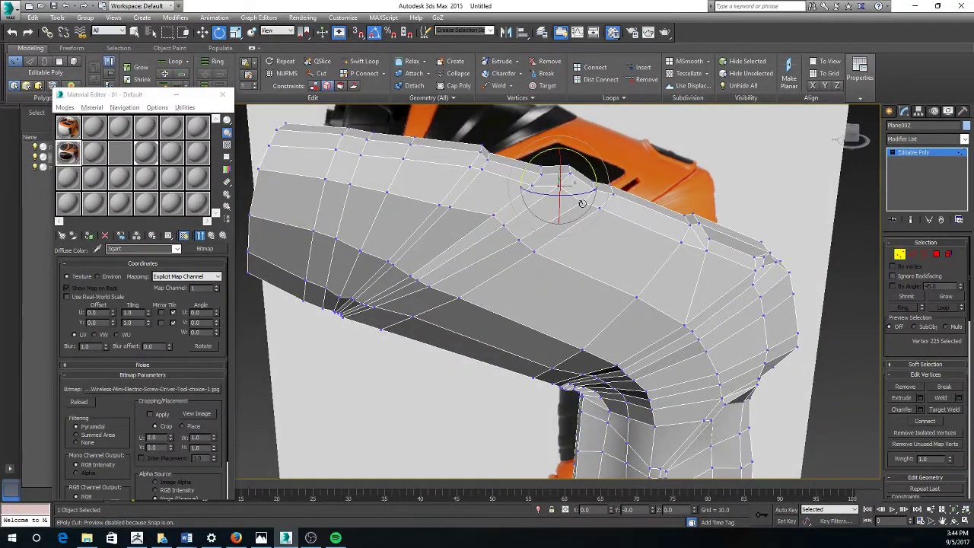
pyautogui.keyDown('ctrl'); pyautogui.click(598, 211); pyautogui.keyUp('ctrl')
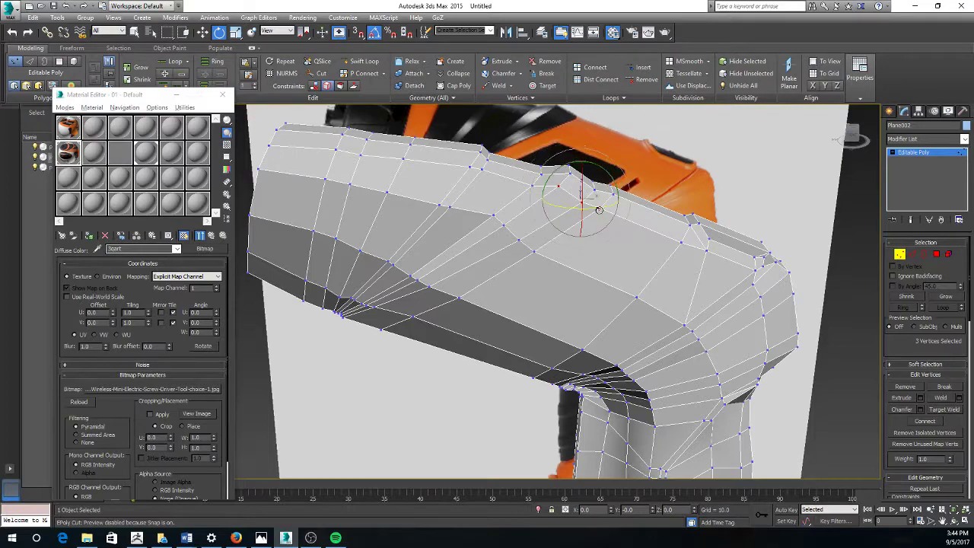
pyautogui.keyDown('alt'); pyautogui.moveTo(599, 211); pyautogui.dragTo(600, 176, button='middle'); pyautogui.keyUp('alt')
pyautogui.scroll(3, 586, 218)
pyautogui.press('w')
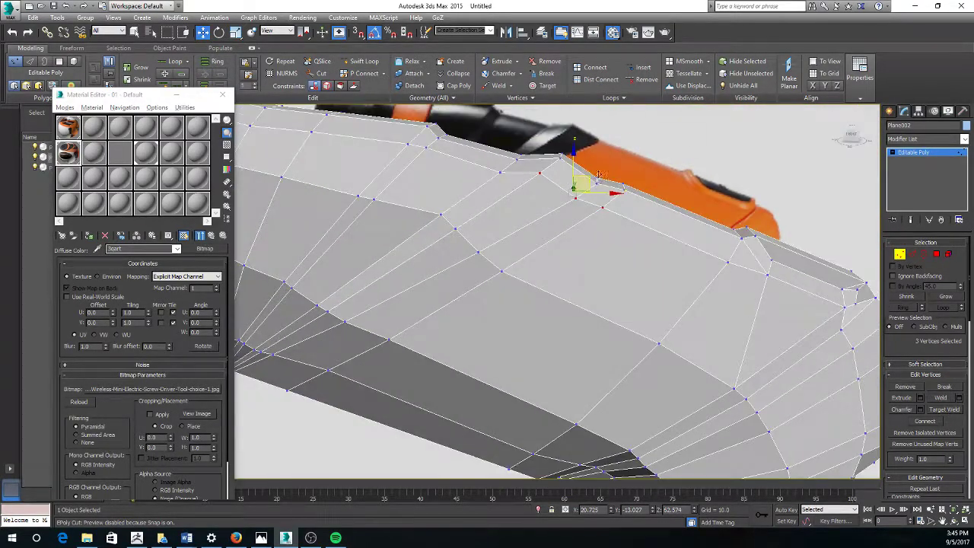
pyautogui.moveTo(590, 177); pyautogui.dragTo(579, 181)
# Step: Pull two pairs of side vertices on the handle outward along Y, bringing the lower pair to about -14.7
pyautogui.keyDown('alt'); pyautogui.moveTo(553, 198); pyautogui.dragTo(558, 334, button='middle'); pyautogui.keyUp('alt')
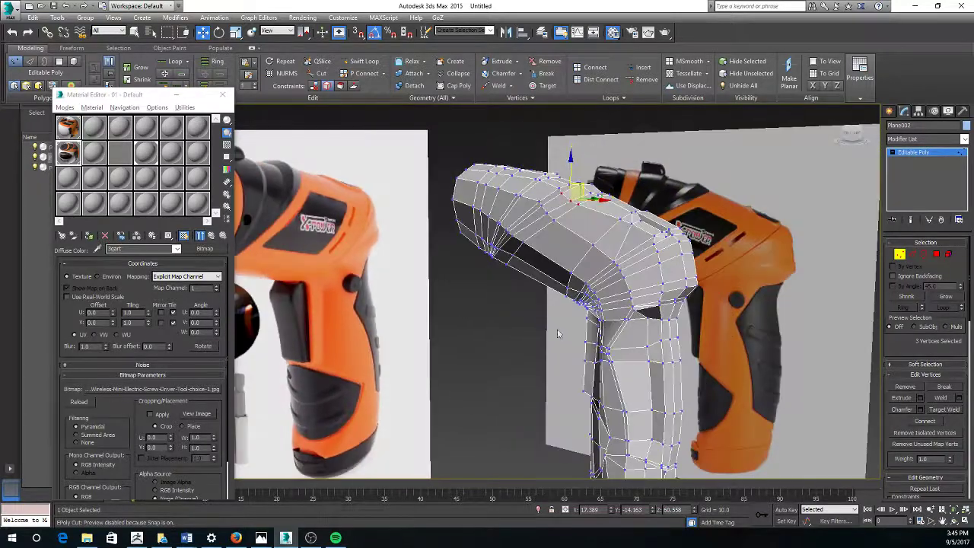
pyautogui.click(646, 348)
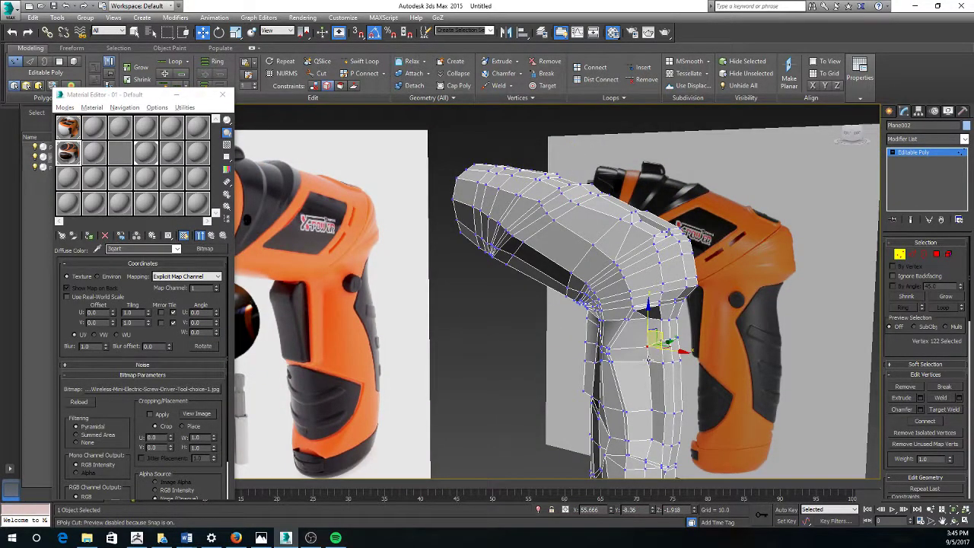
pyautogui.keyDown('ctrl'); pyautogui.click(649, 320); pyautogui.keyUp('ctrl')
pyautogui.keyDown('alt'); pyautogui.moveTo(669, 366); pyautogui.dragTo(647, 358, button='middle'); pyautogui.keyUp('alt')
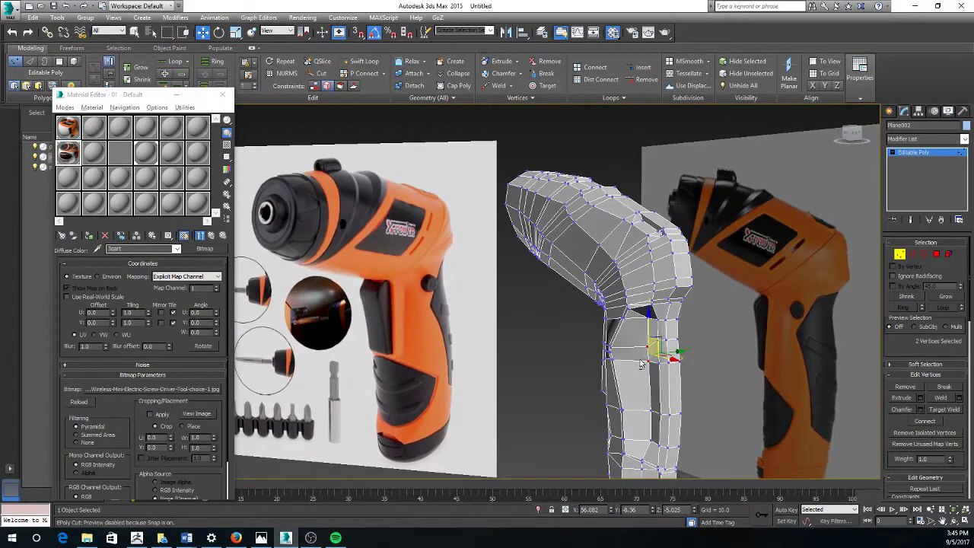
pyautogui.scroll(3, 648, 346)
pyautogui.keyDown('alt'); pyautogui.moveTo(649, 300); pyautogui.dragTo(715, 377, button='middle'); pyautogui.keyUp('alt')
pyautogui.click(631, 346)
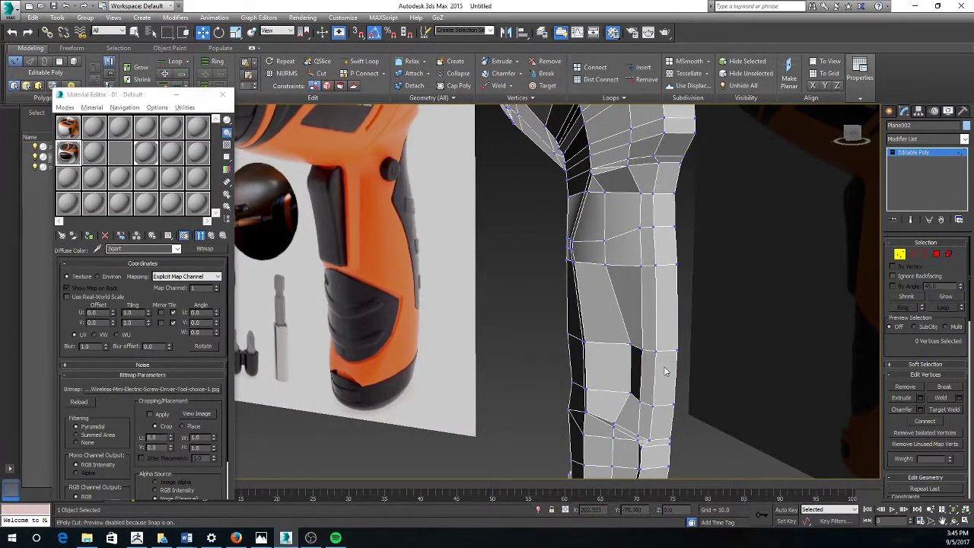
pyautogui.moveTo(649, 373); pyautogui.dragTo(649, 367)
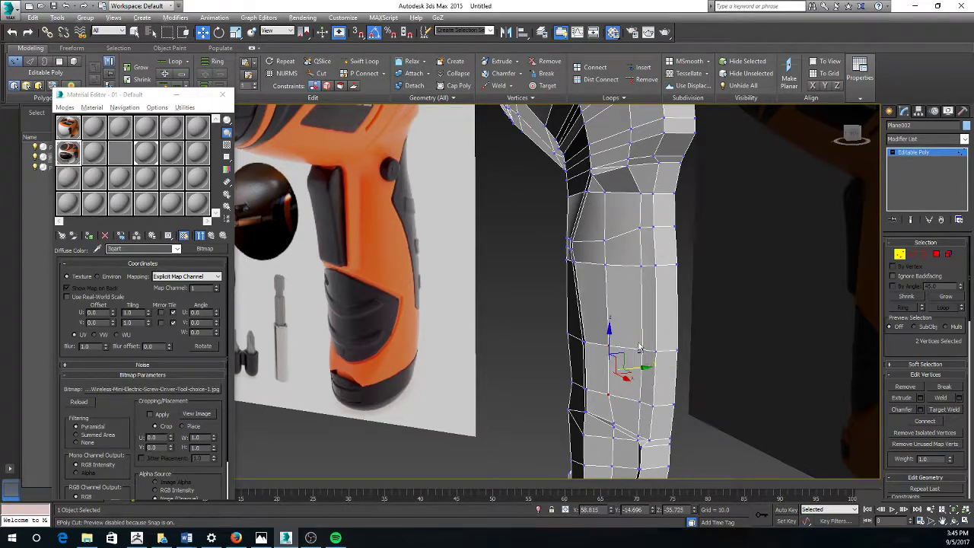
# Step: Leave vertex editing on the screwdriver body and add a Symmetry modifier to it
pyautogui.keyDown('alt'); pyautogui.moveTo(649, 367); pyautogui.dragTo(846, 268, button='middle'); pyautogui.keyUp('alt')
pyautogui.scroll(-5, 682, 287)
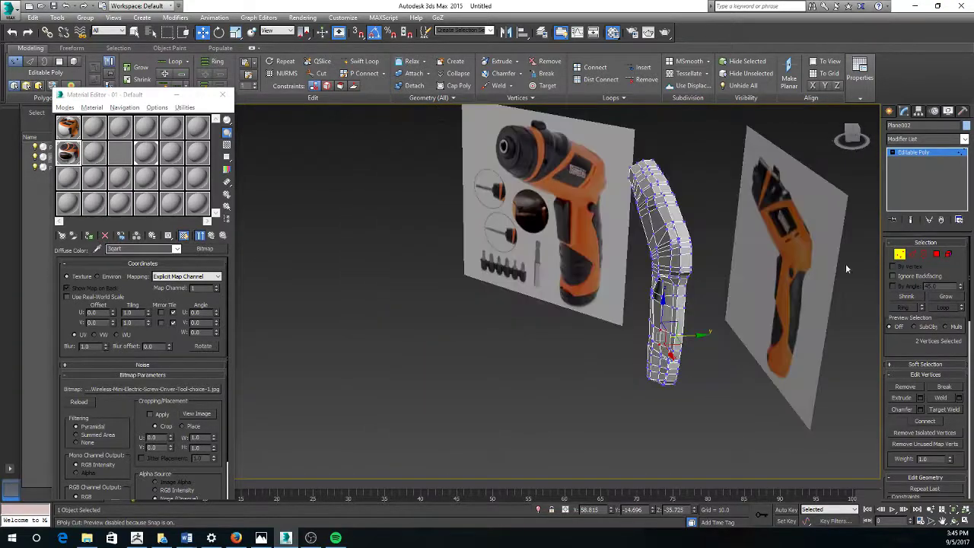
pyautogui.click(934, 154)
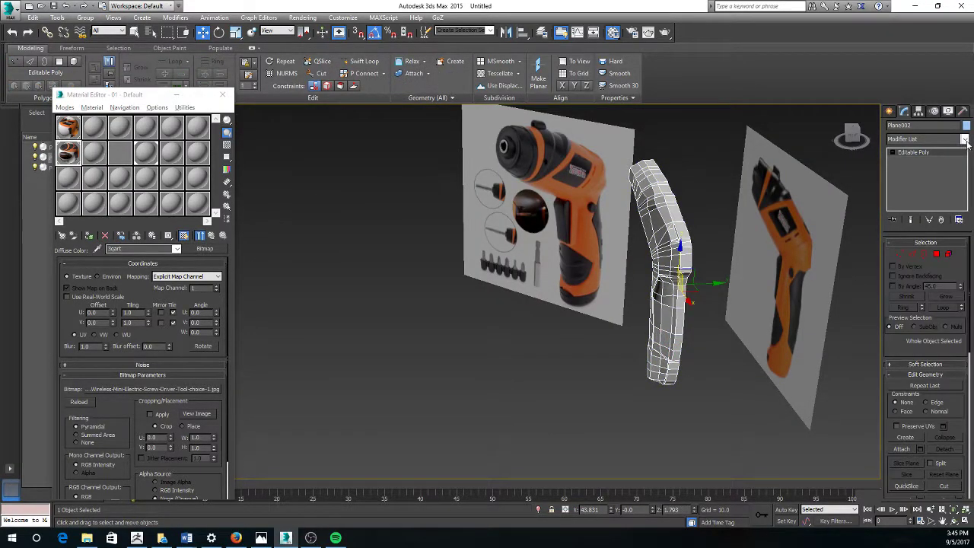
pyautogui.click(965, 140)
pyautogui.scroll(-3, 928, 350)
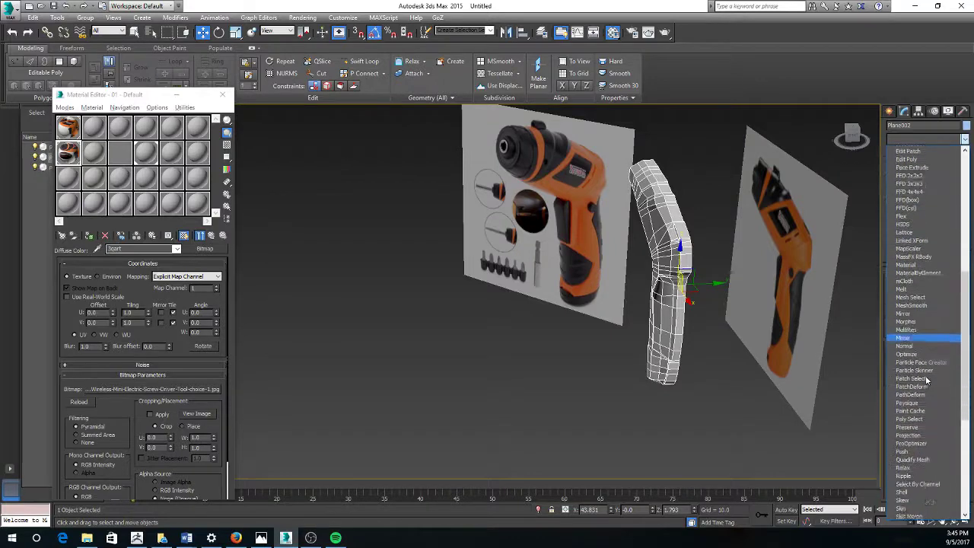
pyautogui.scroll(-5, 927, 379)
pyautogui.click(920, 364)
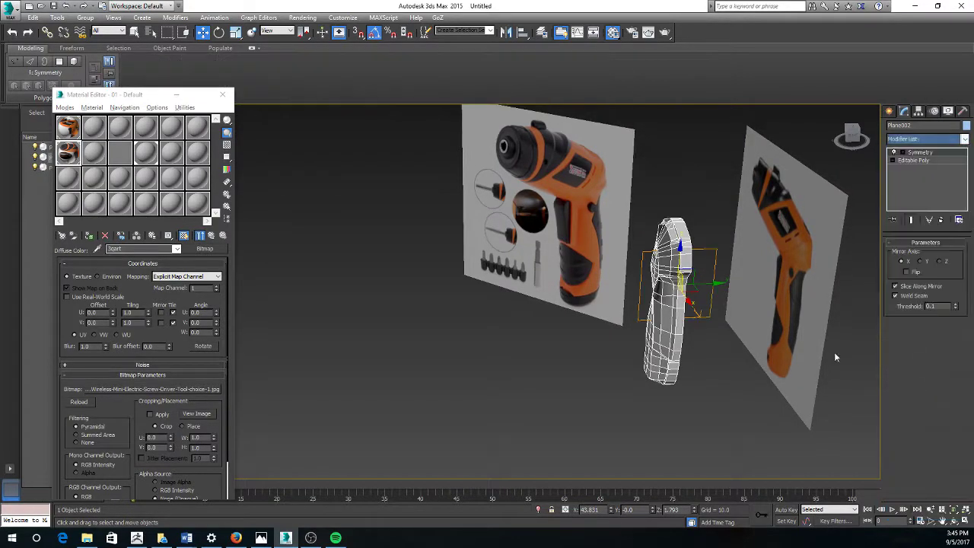
# Step: Set the Symmetry mirror axis to Z, after trying Y, to complete the screwdriver's other half
pyautogui.scroll(-1, 836, 357)
pyautogui.click(919, 262)
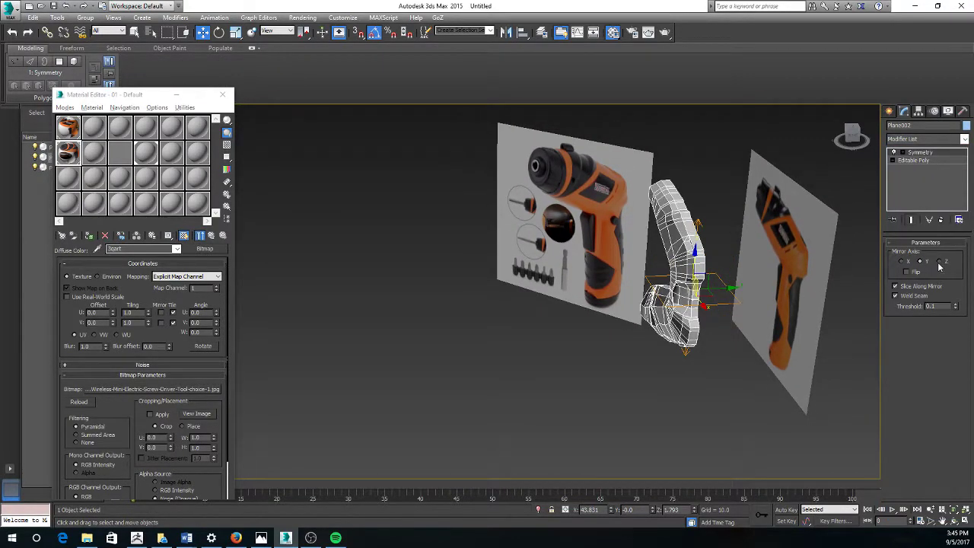
pyautogui.click(940, 263)
pyautogui.keyDown('alt'); pyautogui.moveTo(667, 286); pyautogui.dragTo(764, 313, button='middle'); pyautogui.keyUp('alt')
pyautogui.scroll(3, 667, 228)
pyautogui.scroll(2, 716, 300)
pyautogui.keyDown('alt'); pyautogui.moveTo(688, 323); pyautogui.dragTo(666, 340, button='middle'); pyautogui.keyUp('alt')
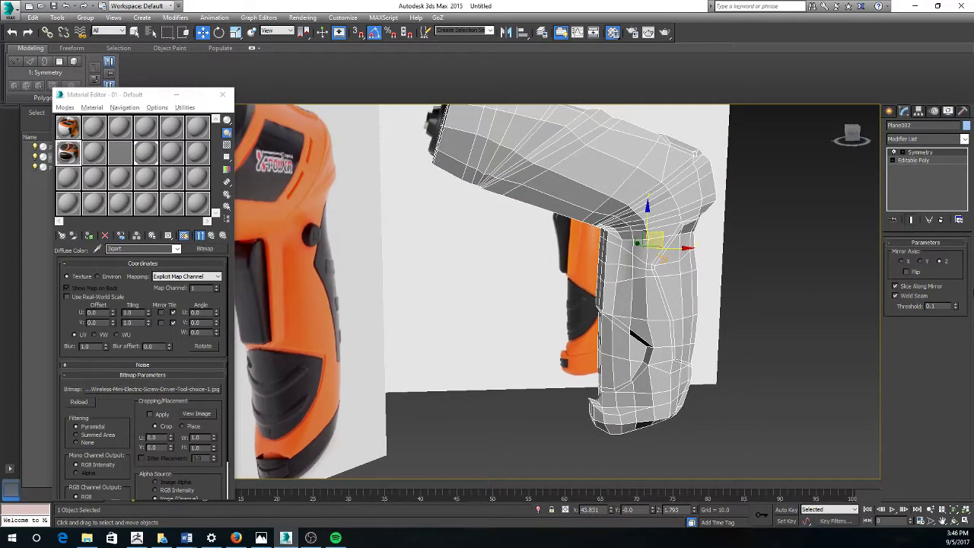
# Step: Select the whole body element in the Editable Poly and auto-smooth its polygons with a 45 threshold
pyautogui.click(938, 160)
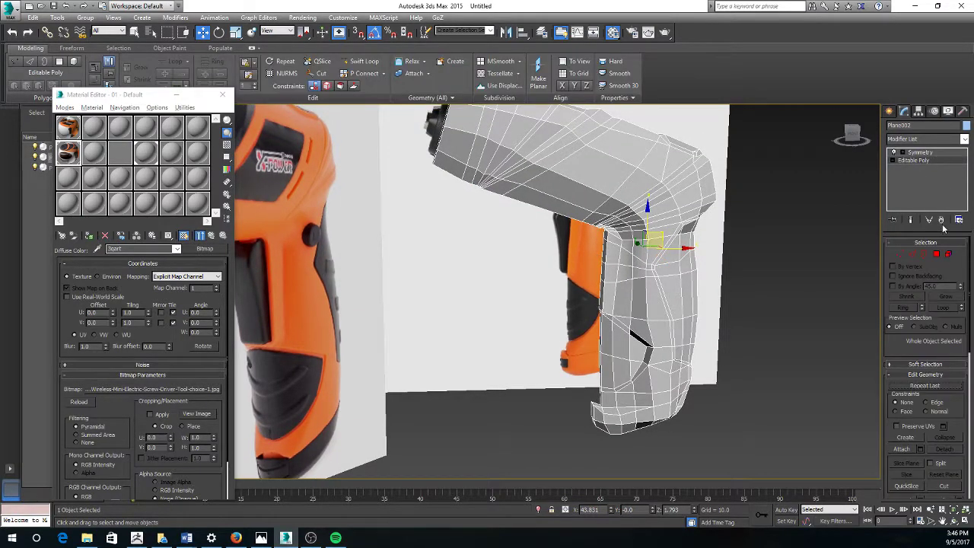
pyautogui.click(948, 254)
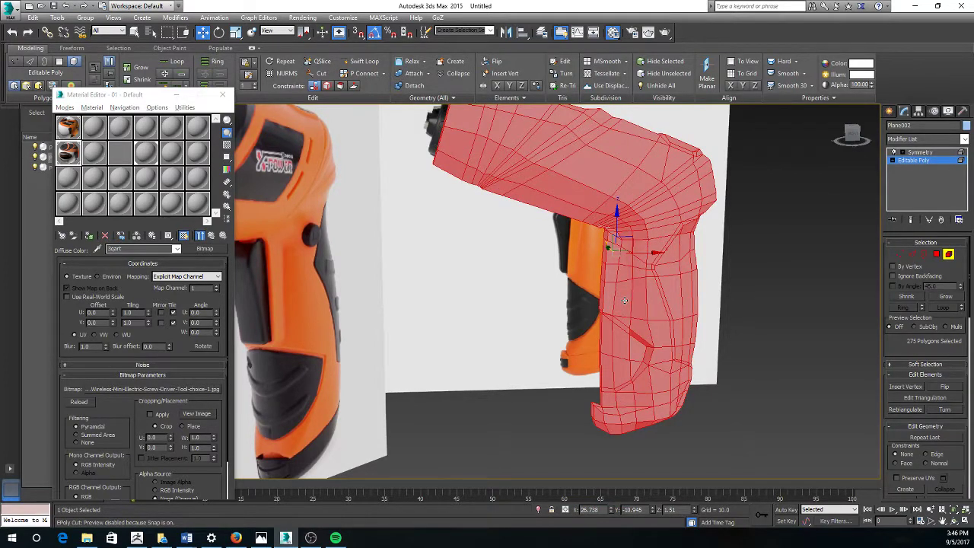
pyautogui.moveTo(965, 475); pyautogui.dragTo(961, 227)
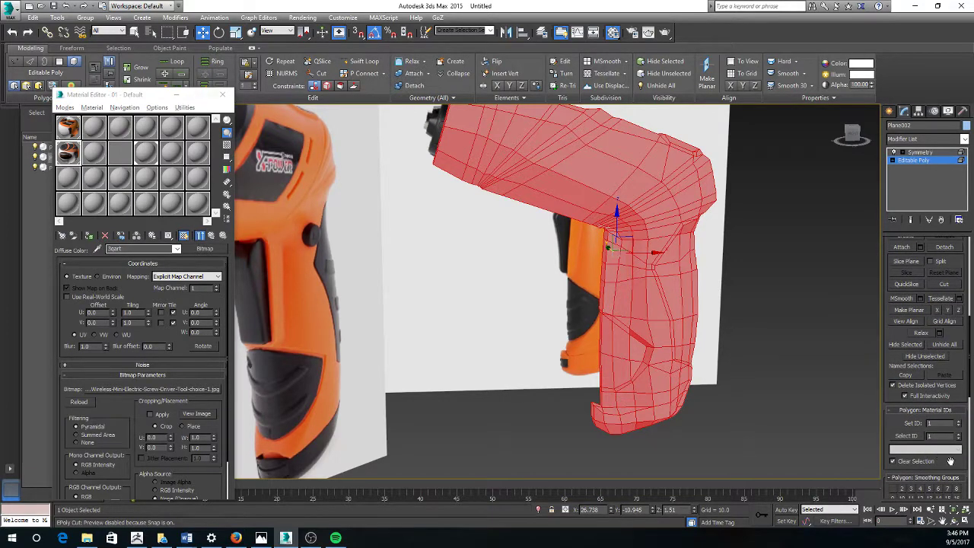
pyautogui.scroll(-4, 951, 461)
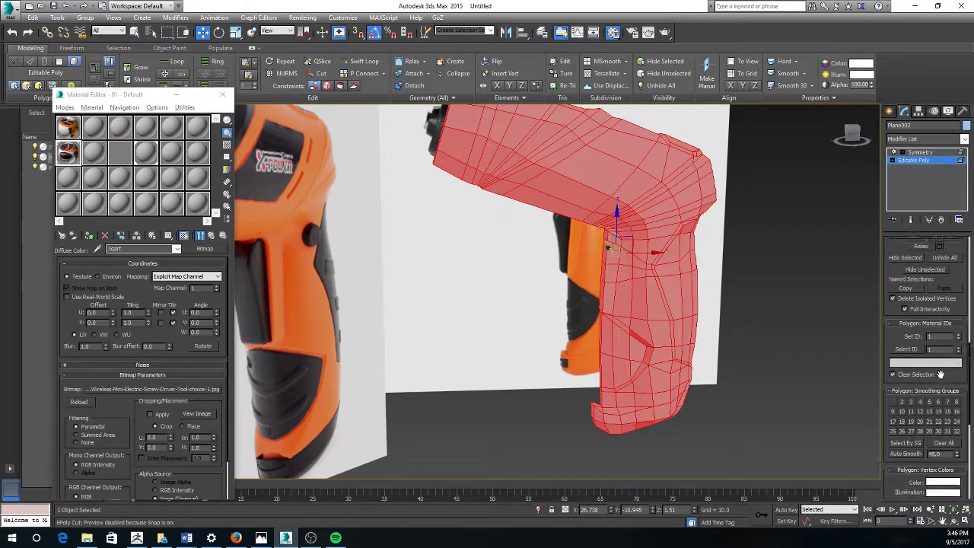
pyautogui.click(916, 448)
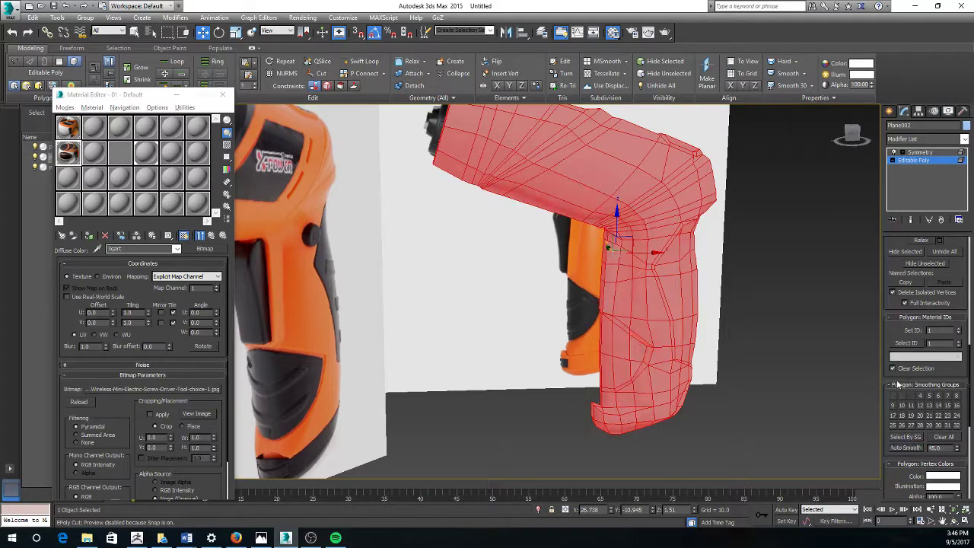
pyautogui.click(766, 404)
pyautogui.keyDown('alt'); pyautogui.moveTo(776, 431); pyautogui.dragTo(806, 335, button='middle'); pyautogui.keyUp('alt')
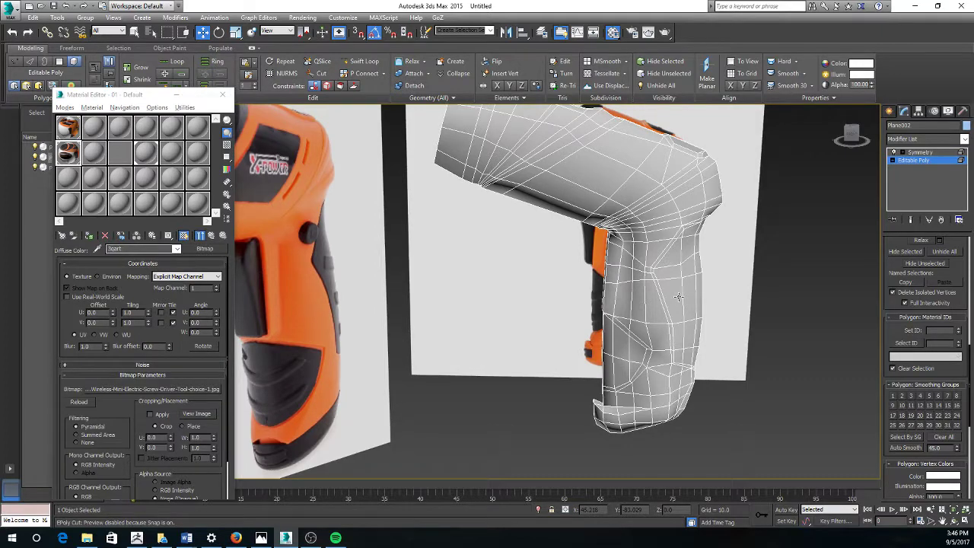
# Step: Change the unused material 24 - Default to Multi/Sub-Object, keeping the old material as a sub-material
pyautogui.press('m')
pyautogui.press('m')
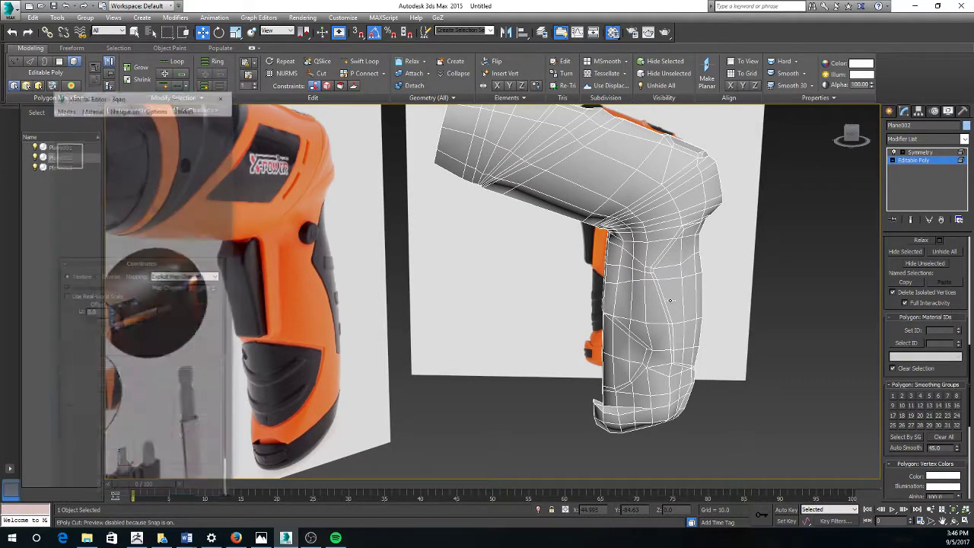
pyautogui.click(143, 177)
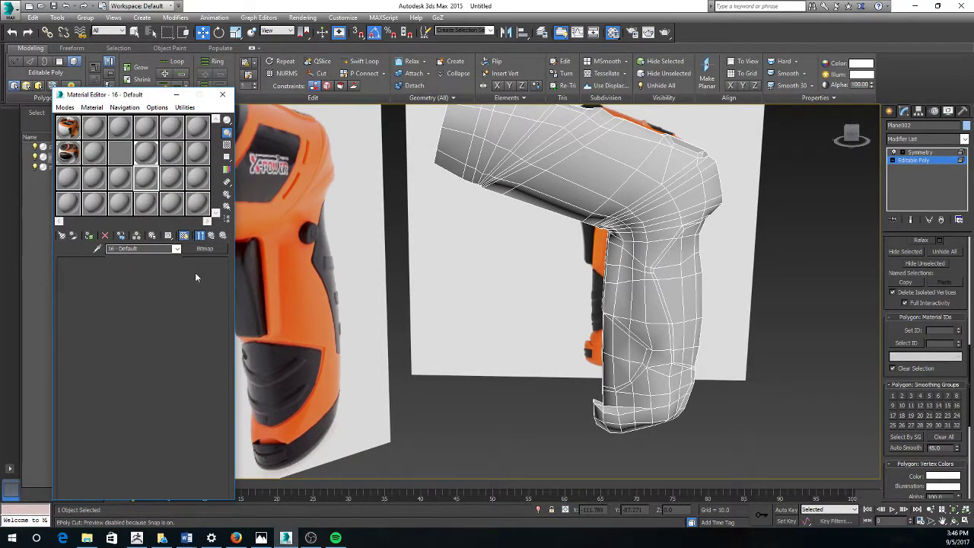
pyautogui.click(195, 204)
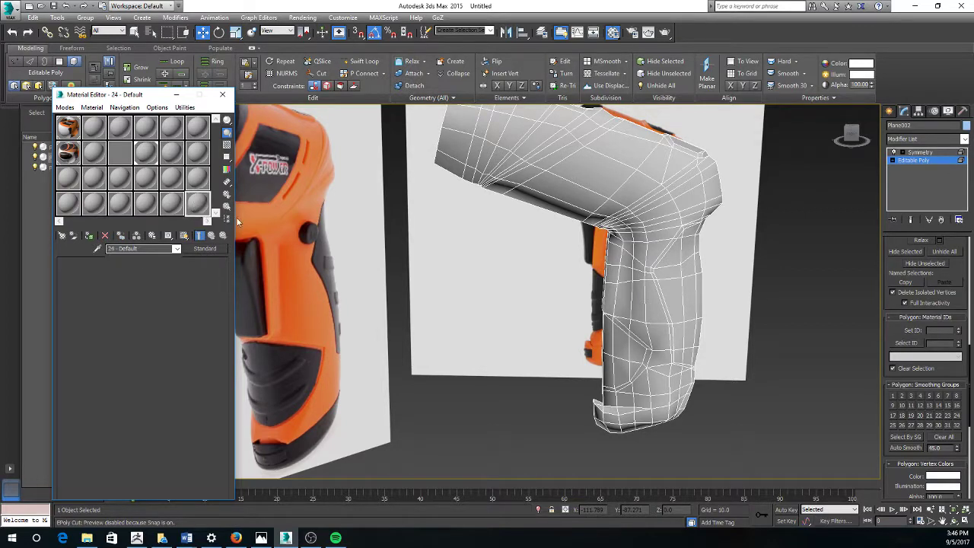
pyautogui.click(204, 248)
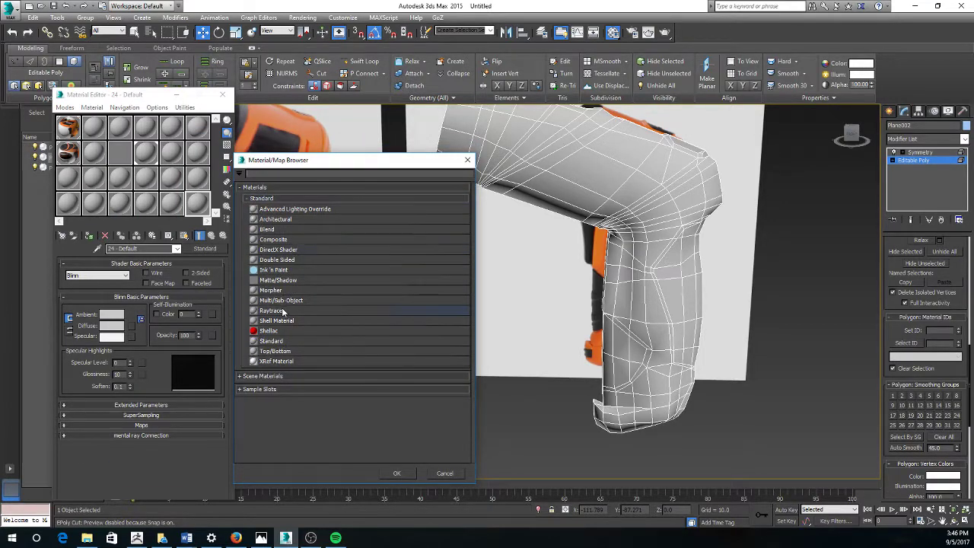
pyautogui.doubleClick(282, 301)
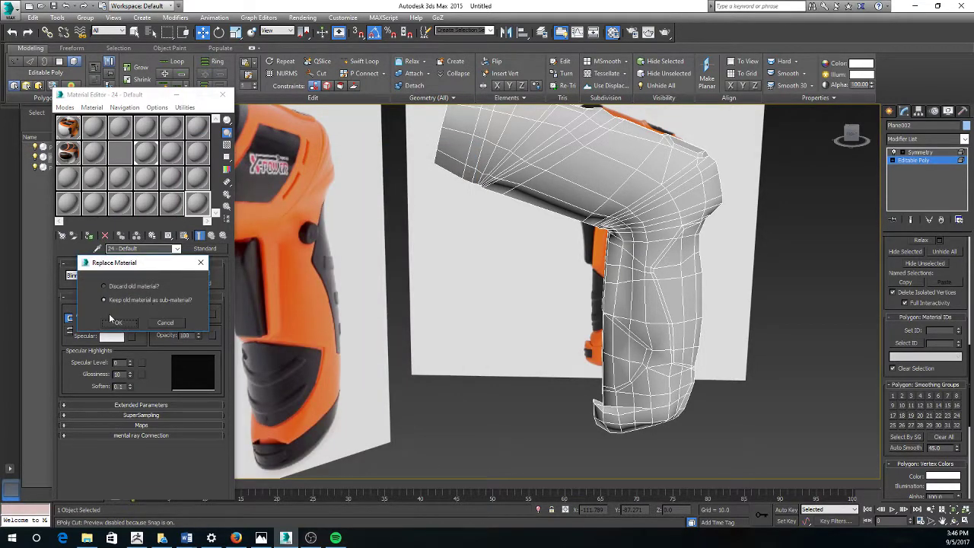
pyautogui.click(115, 323)
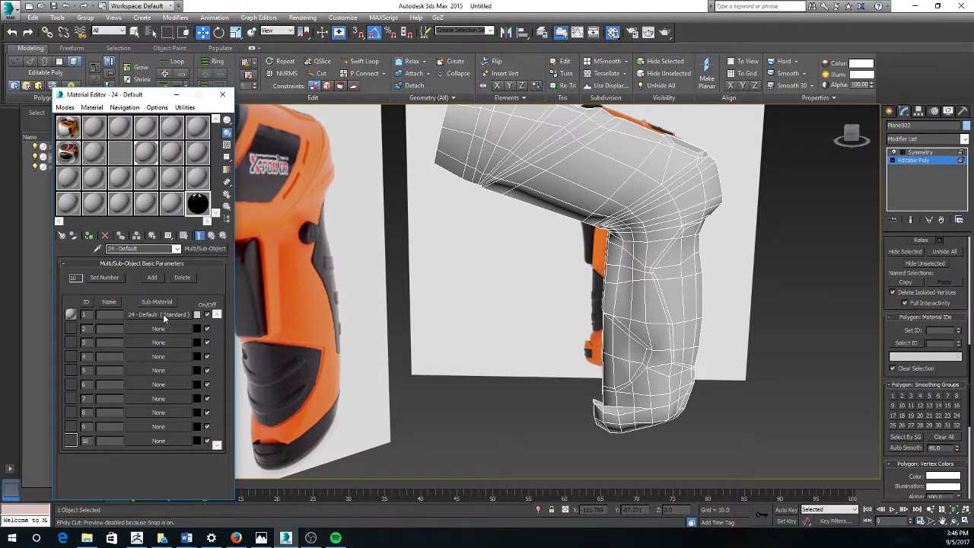
# Step: Name the ID 1 sub-material Orange and set its diffuse colour to RGB 255, 108, 0
pyautogui.click(163, 314)
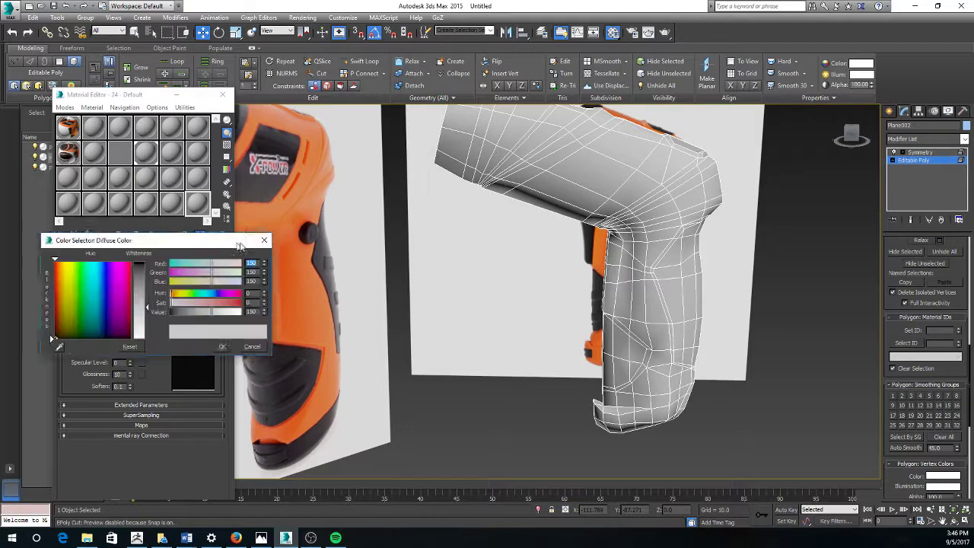
pyautogui.click(158, 307)
pyautogui.moveTo(194, 316); pyautogui.dragTo(226, 325)
pyautogui.click(204, 359)
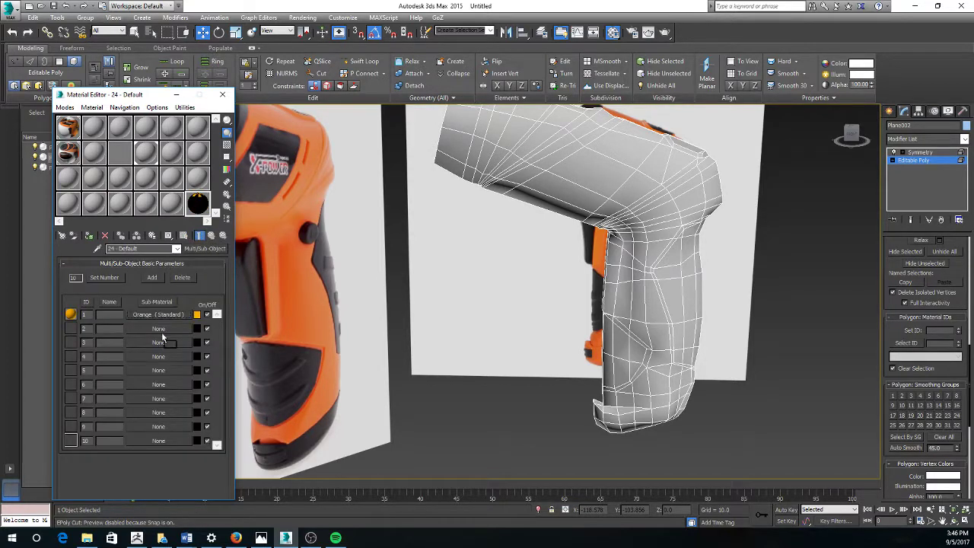
# Step: Duplicate the Orange sub-material into ID 2 with the Copy method and change its diffuse colour to a very dark grey
pyautogui.moveTo(162, 332); pyautogui.dragTo(161, 333)
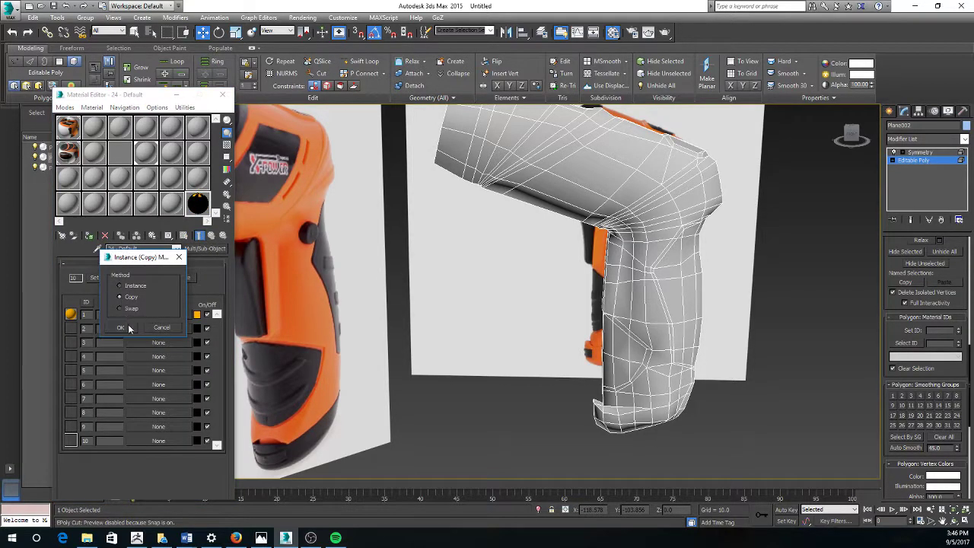
pyautogui.click(122, 327)
pyautogui.click(173, 330)
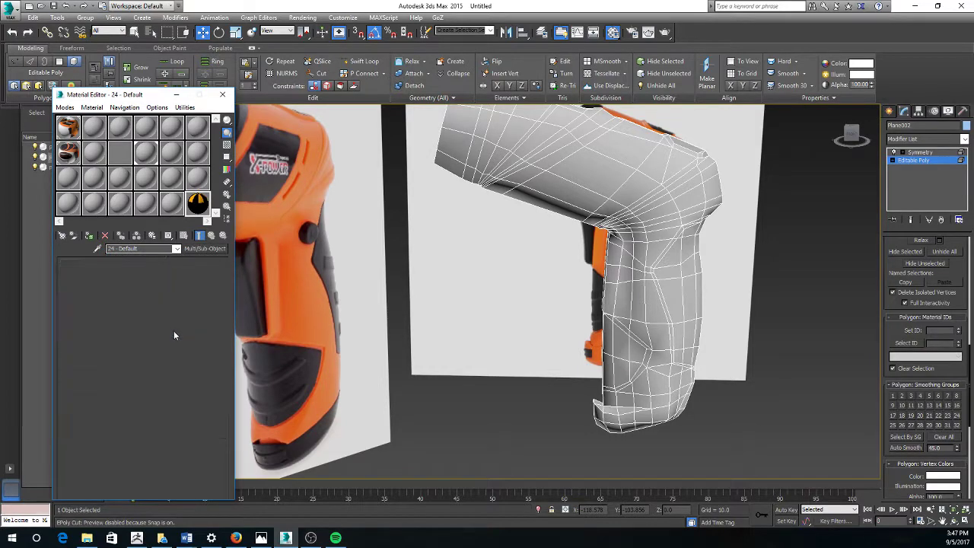
pyautogui.click(112, 326)
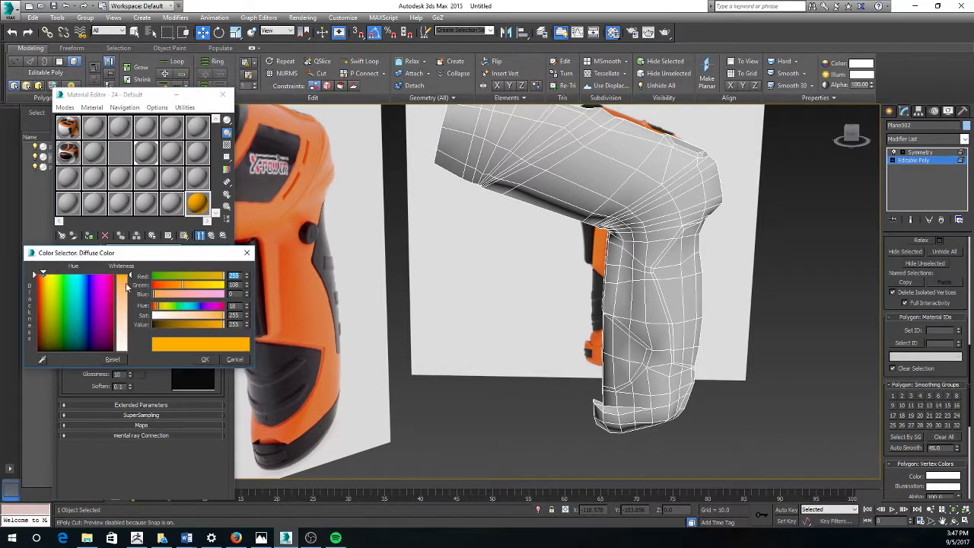
pyautogui.moveTo(160, 330); pyautogui.dragTo(152, 326)
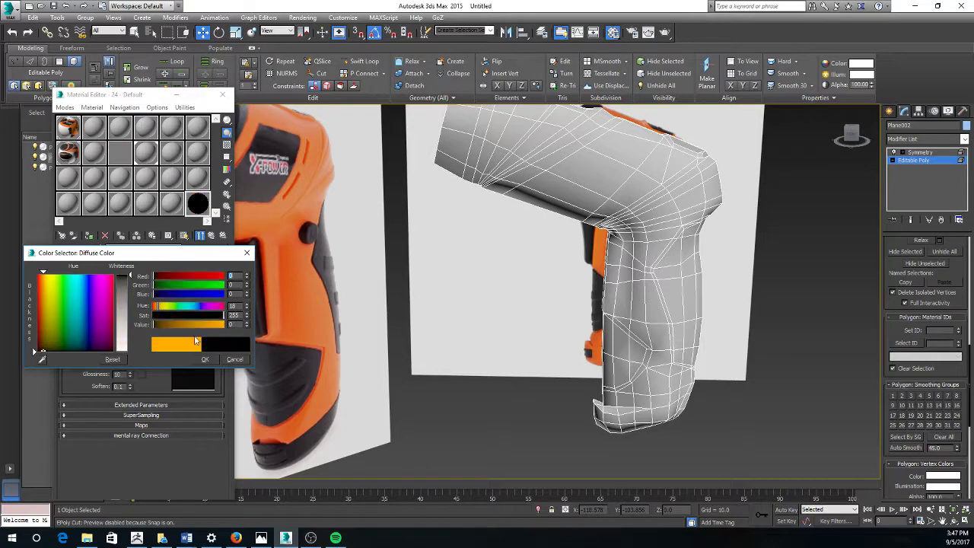
pyautogui.click(206, 360)
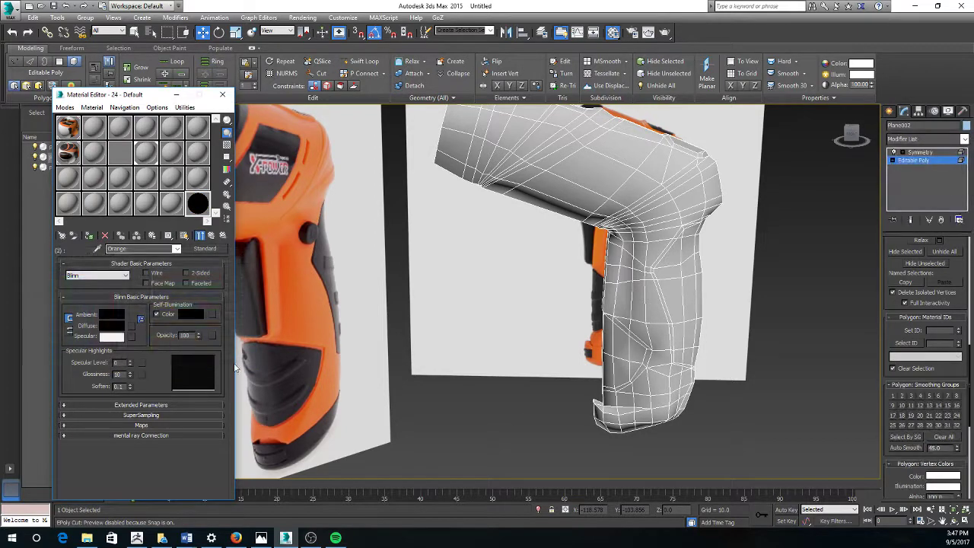
pyautogui.click(119, 327)
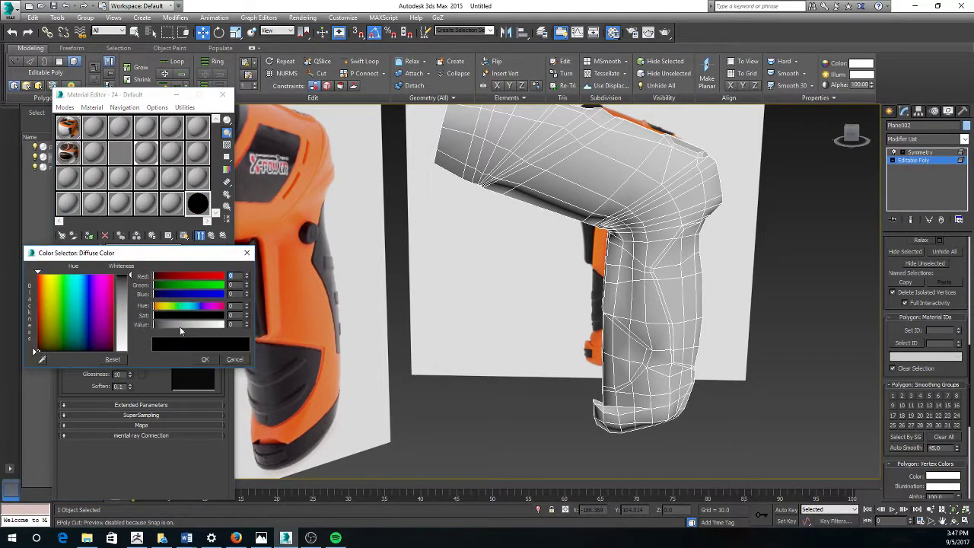
pyautogui.moveTo(155, 322); pyautogui.dragTo(154, 323)
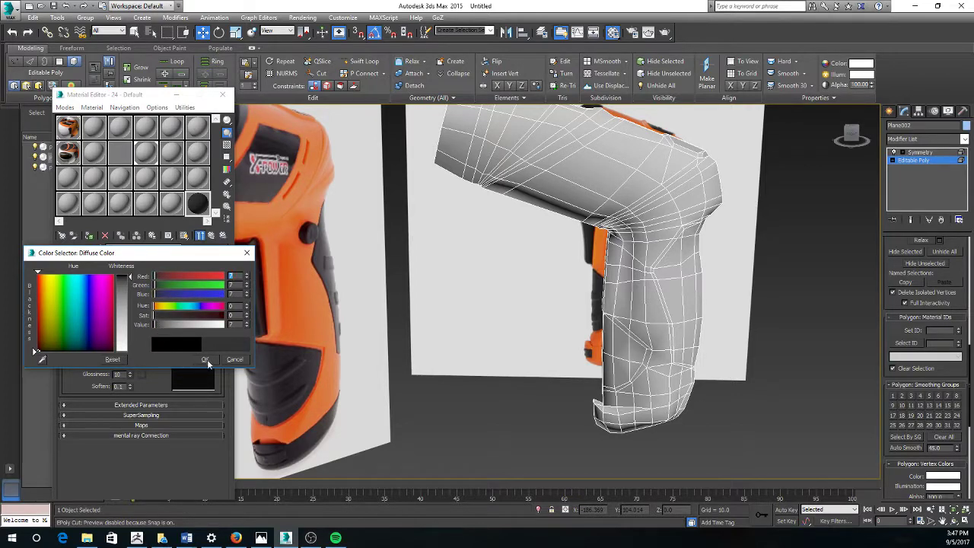
pyautogui.click(206, 359)
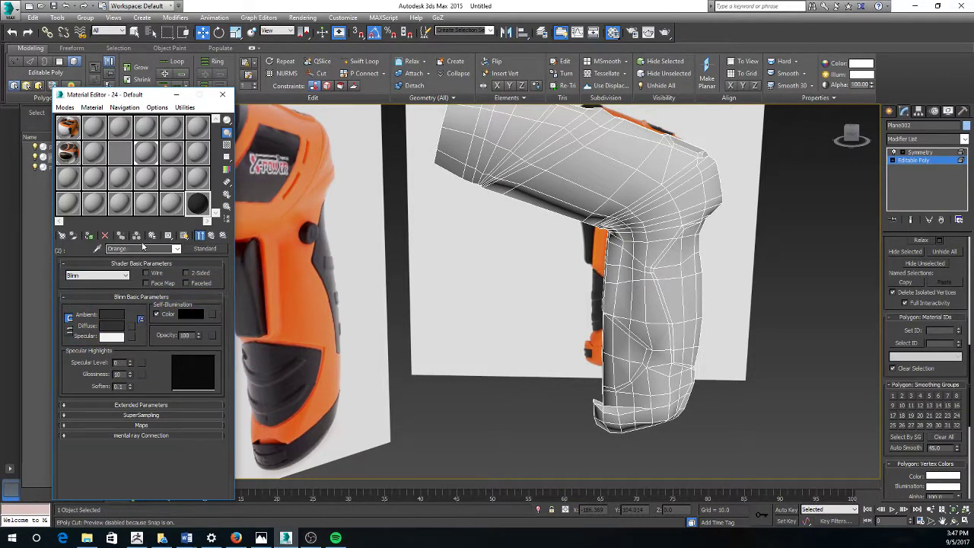
# Step: Delete the empty sub-material slots from the Multi/Sub-Object material, keeping only IDs 1 and 2
pyautogui.click(202, 237)
pyautogui.click(188, 279)
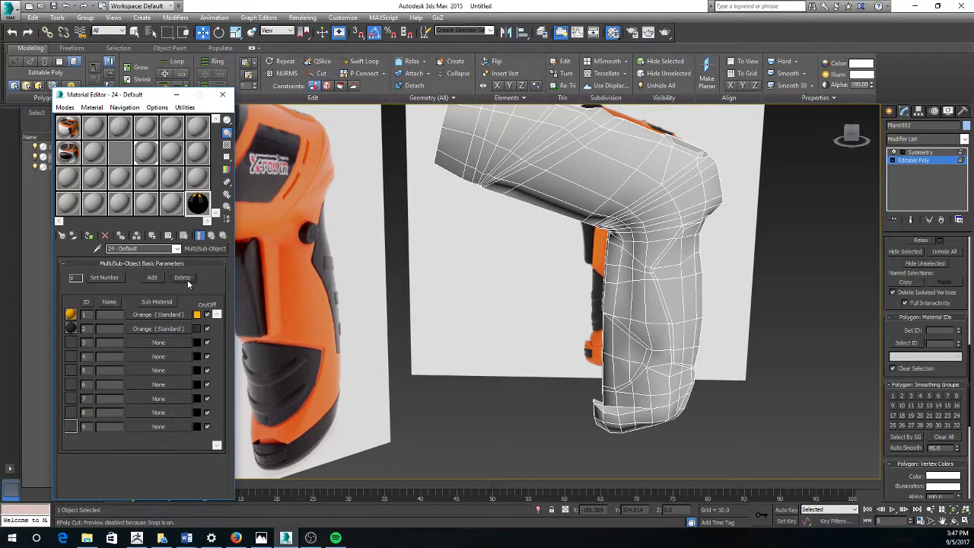
pyautogui.click(187, 279)
pyautogui.click(187, 280)
pyautogui.click(187, 280)
pyautogui.click(188, 280)
pyautogui.click(188, 279)
pyautogui.click(187, 279)
pyautogui.click(187, 279)
# Step: Rename the dark ID 2 sub-material to Black
pyautogui.click(137, 328)
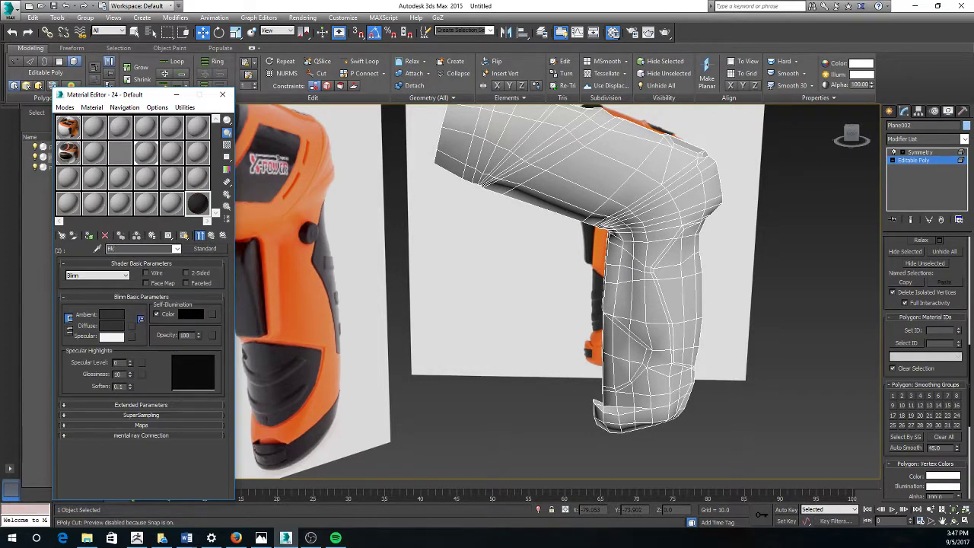
pyautogui.write('Black')
pyautogui.click(212, 236)
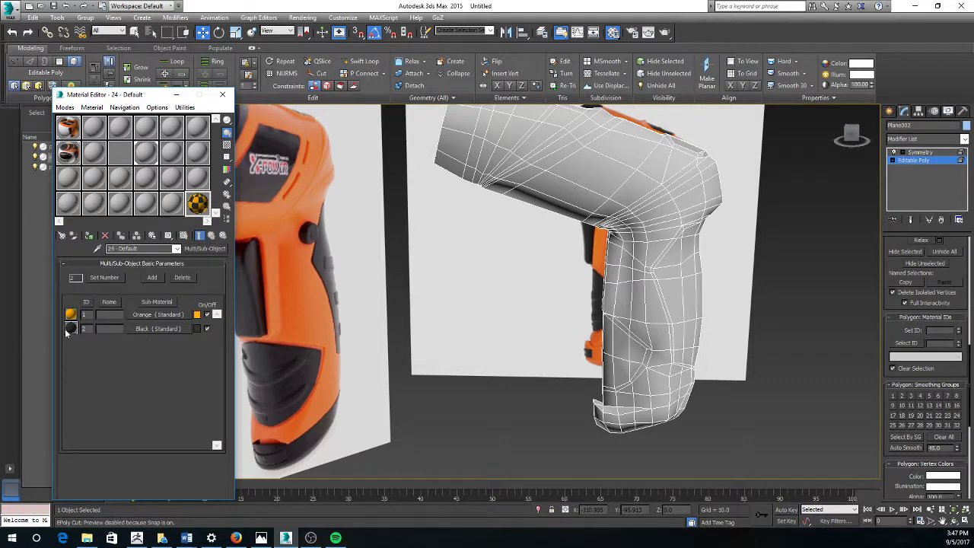
# Step: Set the Orange sub-material's diffuse colour to RGB 255, 30, 0 and assign the multi-material to the screwdriver body
pyautogui.click(138, 313)
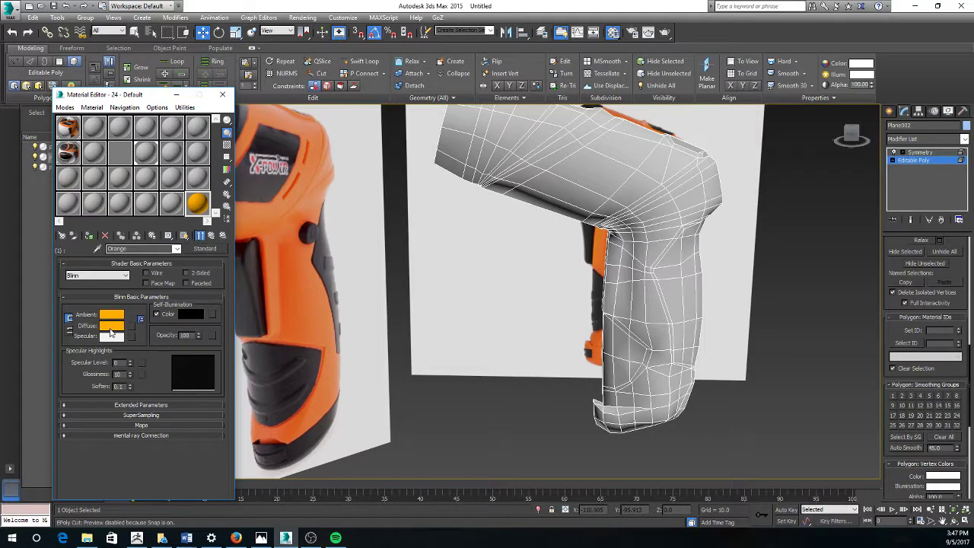
pyautogui.click(111, 326)
pyautogui.moveTo(156, 306); pyautogui.dragTo(154, 311)
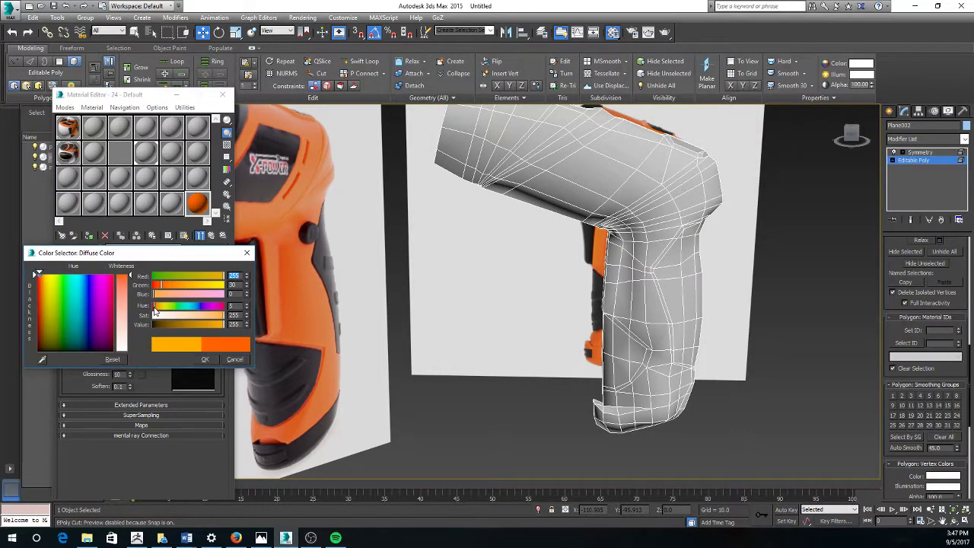
pyautogui.click(206, 360)
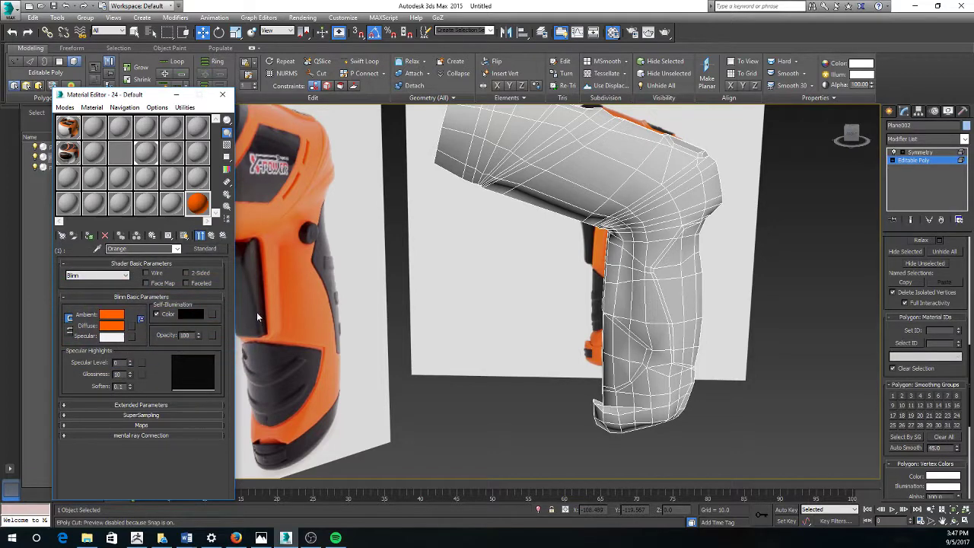
pyautogui.click(89, 235)
pyautogui.keyDown('alt'); pyautogui.moveTo(477, 239); pyautogui.dragTo(612, 309, button='middle'); pyautogui.keyUp('alt')
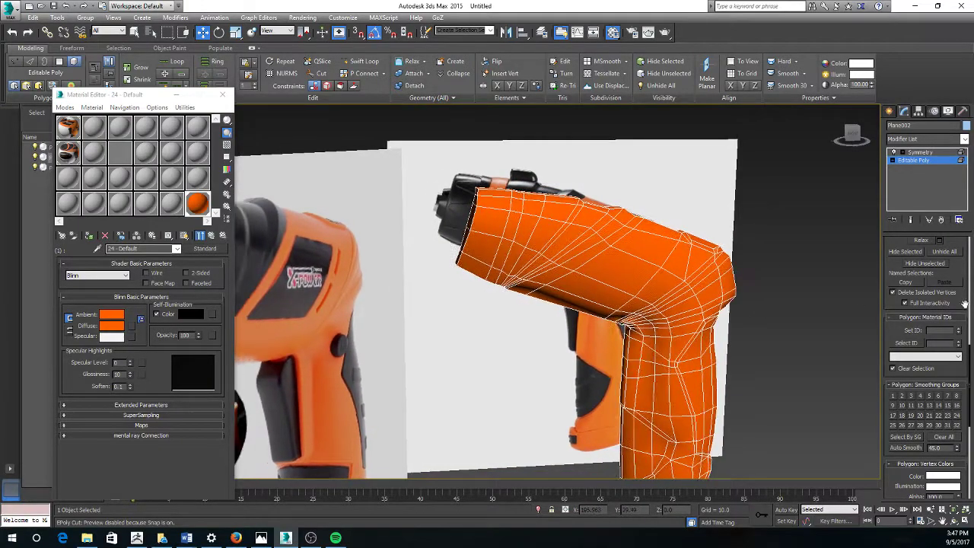
# Step: Set the Orange sub-material's diffuse colour to RGB 255, 62, 10 and return to the parent Multi/Sub-Object material
pyautogui.keyDown('alt'); pyautogui.moveTo(796, 268); pyautogui.dragTo(666, 352, button='middle'); pyautogui.keyUp('alt')
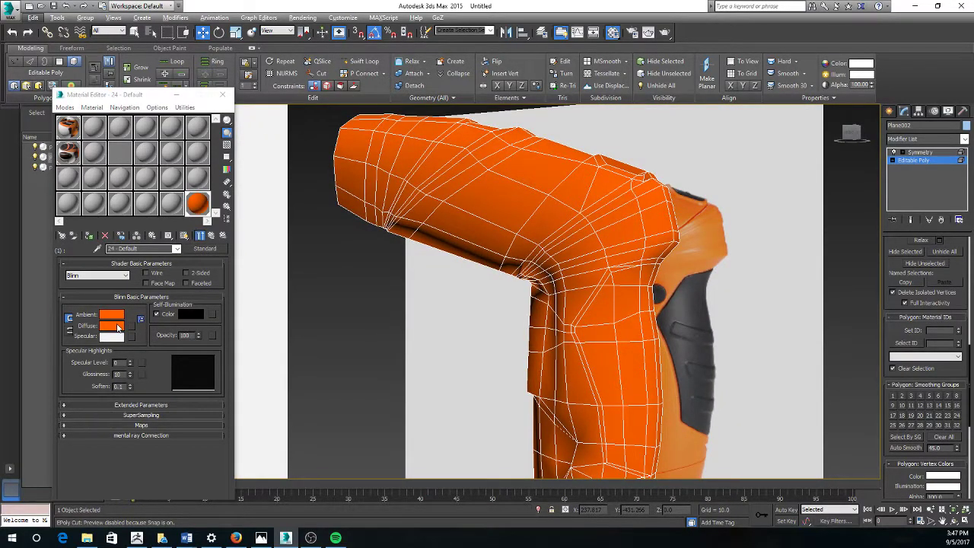
pyautogui.click(112, 326)
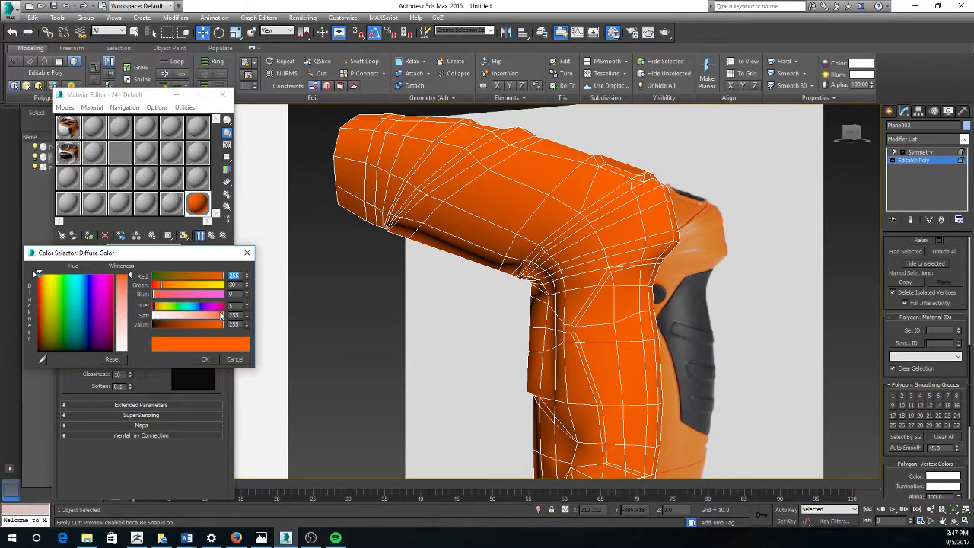
pyautogui.moveTo(225, 319); pyautogui.dragTo(222, 320)
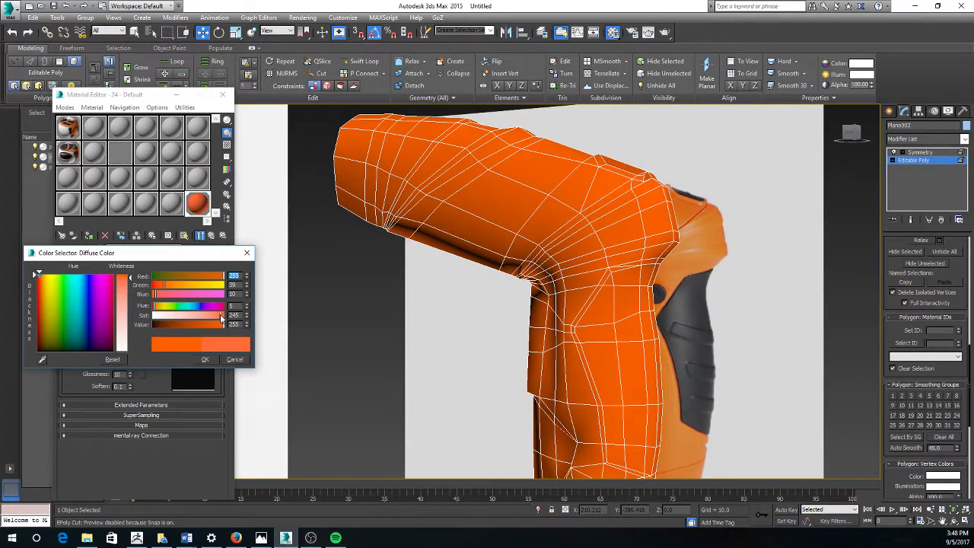
pyautogui.click(156, 308)
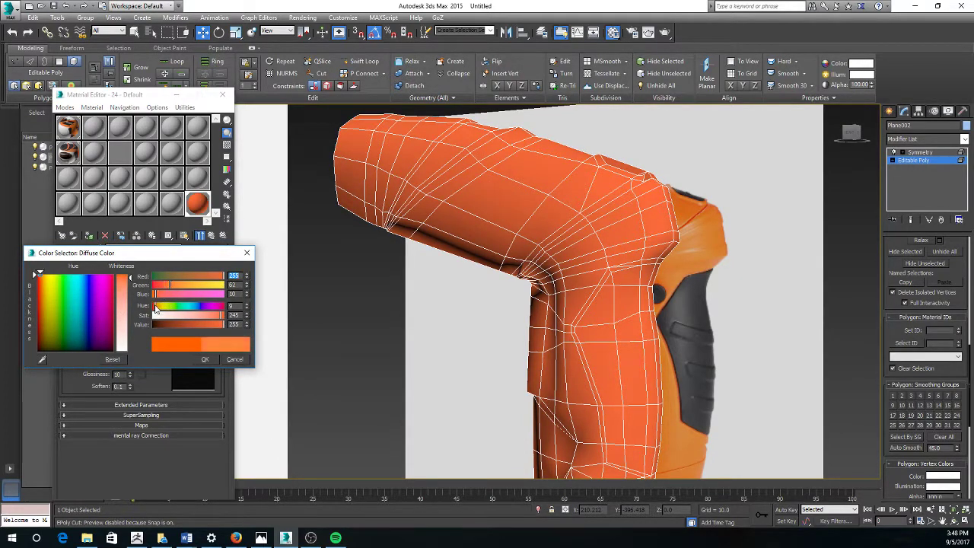
pyautogui.moveTo(156, 309); pyautogui.dragTo(154, 311)
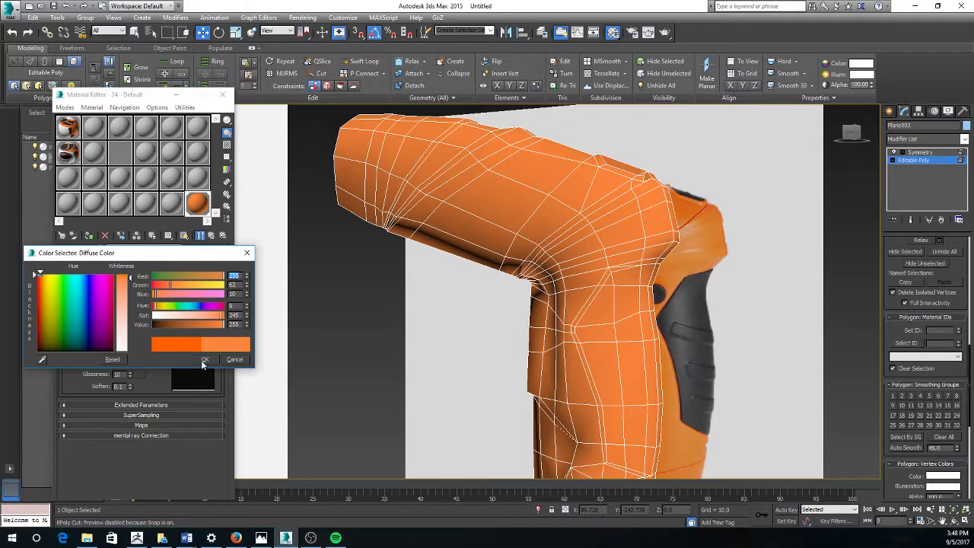
pyautogui.click(204, 360)
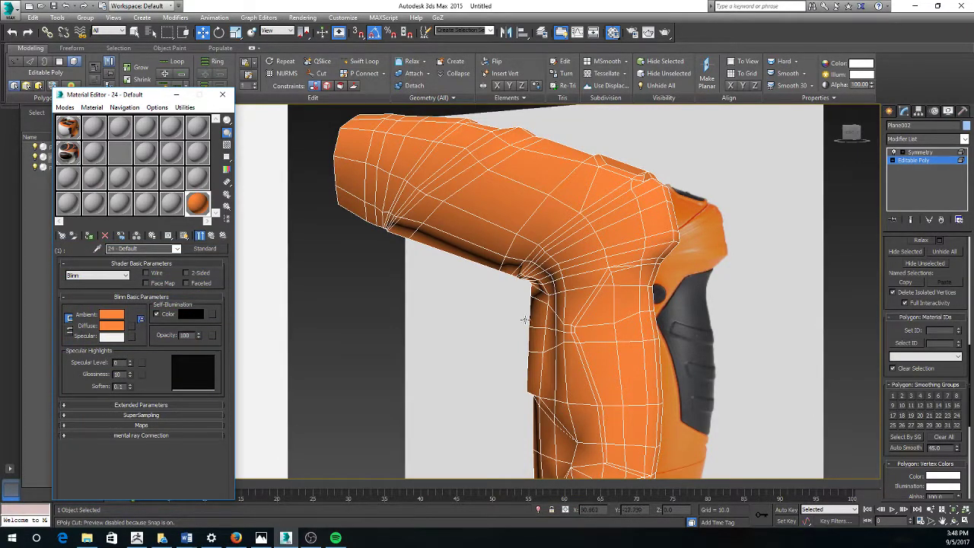
pyautogui.moveTo(547, 425); pyautogui.dragTo(522, 424, button='middle')
pyautogui.click(211, 237)
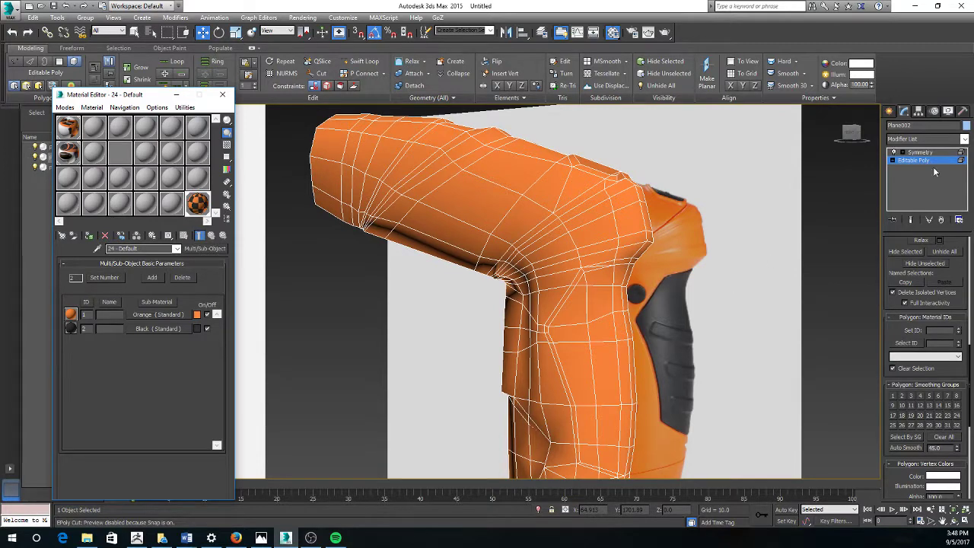
# Step: Select the polygons forming the grip pad along the back of the handle and set their material ID to 2
pyautogui.click(515, 287)
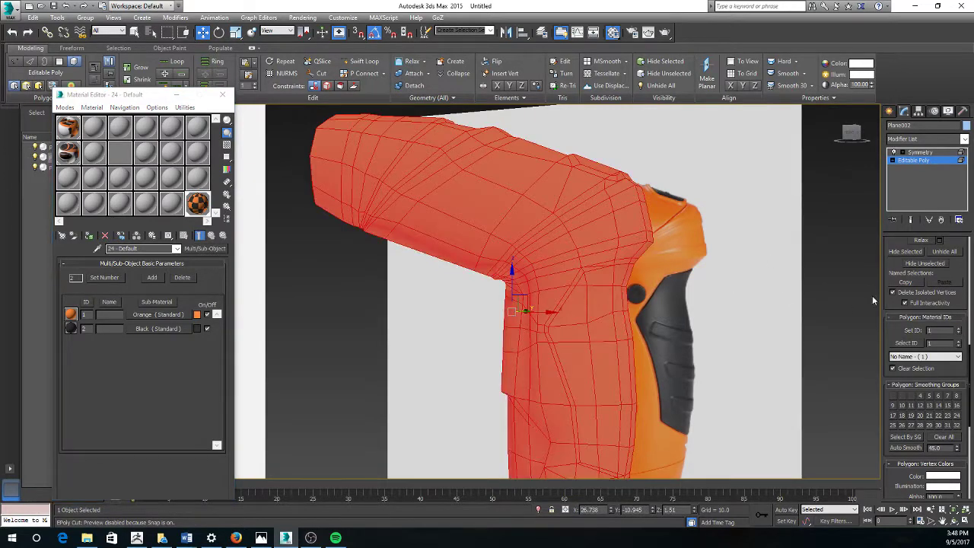
pyautogui.click(893, 160)
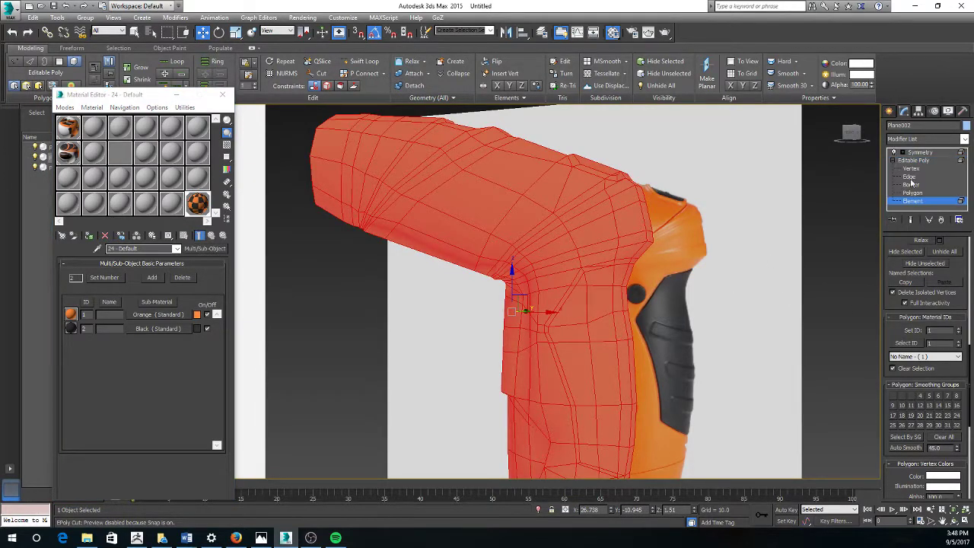
pyautogui.click(912, 193)
pyautogui.click(602, 279)
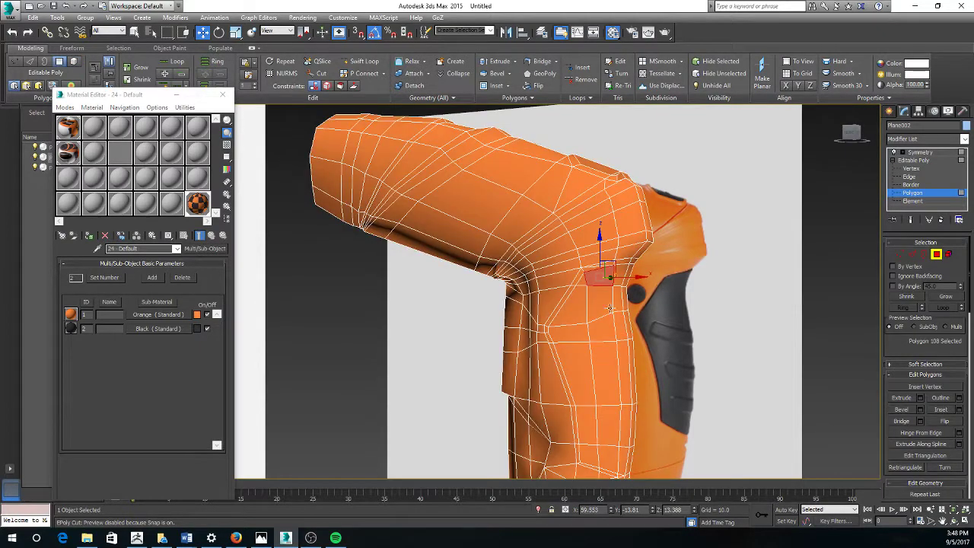
pyautogui.keyDown('ctrl'); pyautogui.click(624, 271); pyautogui.keyUp('ctrl')
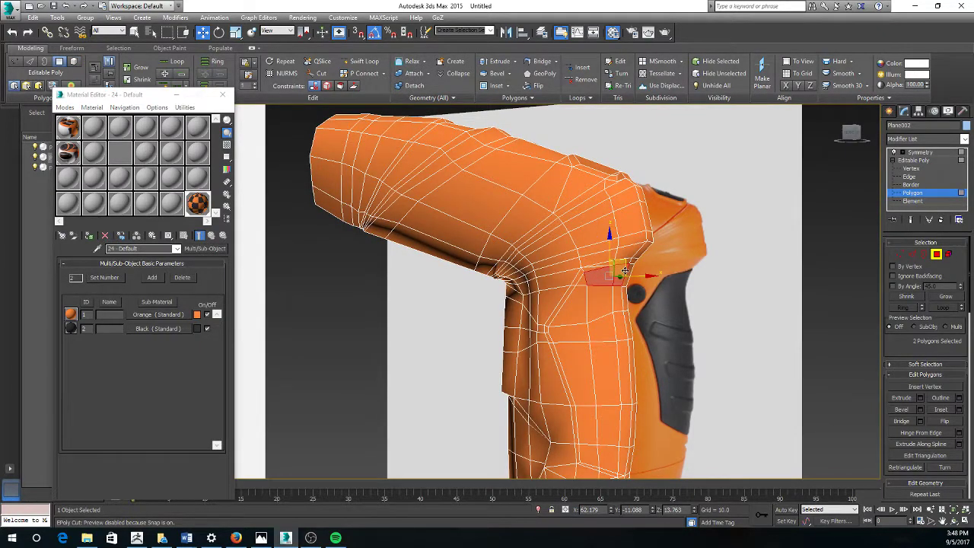
pyautogui.keyDown('ctrl'); pyautogui.click(629, 271); pyautogui.keyUp('ctrl')
pyautogui.keyDown('ctrl'); pyautogui.click(627, 299); pyautogui.keyUp('ctrl')
pyautogui.keyDown('ctrl'); pyautogui.click(620, 299); pyautogui.keyUp('ctrl')
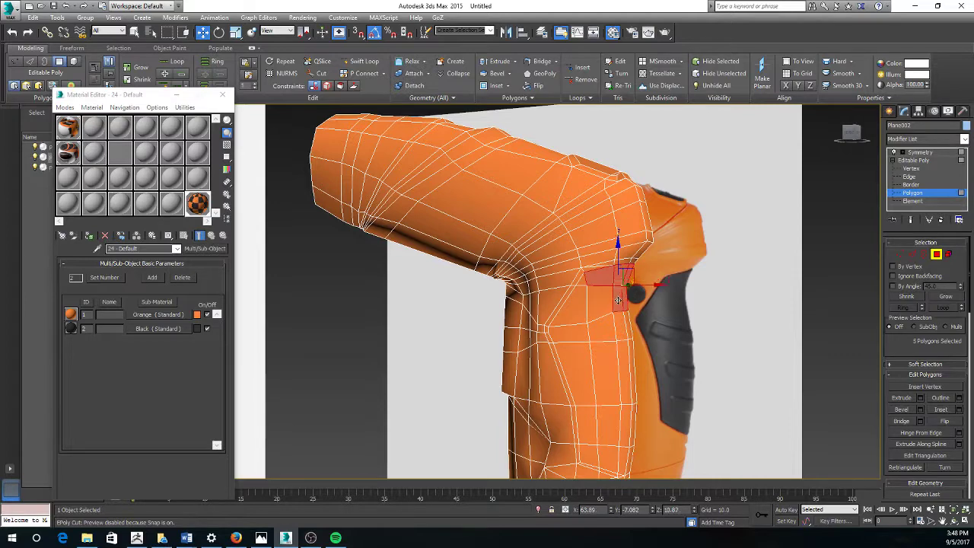
pyautogui.keyDown('ctrl'); pyautogui.click(601, 302); pyautogui.keyUp('ctrl')
pyautogui.keyDown('ctrl'); pyautogui.click(570, 306); pyautogui.keyUp('ctrl')
pyautogui.keyDown('ctrl'); pyautogui.click(583, 283); pyautogui.keyUp('ctrl')
pyautogui.keyDown('ctrl'); pyautogui.click(571, 331); pyautogui.keyUp('ctrl')
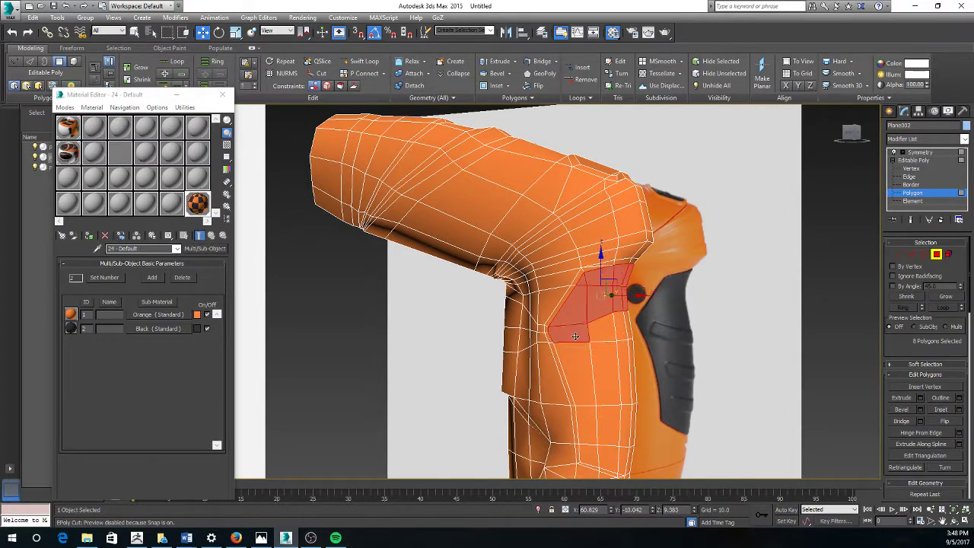
pyautogui.keyDown('ctrl'); pyautogui.click(584, 368); pyautogui.keyUp('ctrl')
pyautogui.keyDown('ctrl'); pyautogui.click(597, 365); pyautogui.keyUp('ctrl')
pyautogui.keyDown('ctrl'); pyautogui.click(613, 329); pyautogui.keyUp('ctrl')
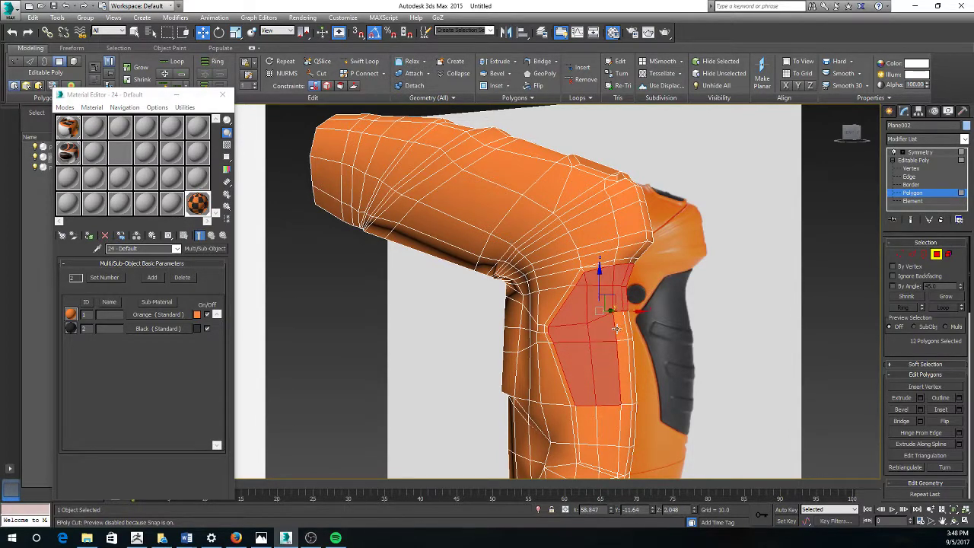
pyautogui.keyDown('ctrl'); pyautogui.click(618, 329); pyautogui.keyUp('ctrl')
pyautogui.keyDown('alt'); pyautogui.moveTo(618, 329); pyautogui.dragTo(587, 321, button='middle'); pyautogui.keyUp('alt')
pyautogui.keyDown('ctrl'); pyautogui.click(607, 350); pyautogui.keyUp('ctrl')
pyautogui.keyDown('ctrl'); pyautogui.click(612, 358); pyautogui.keyUp('ctrl')
pyautogui.keyDown('ctrl'); pyautogui.click(601, 310); pyautogui.keyUp('ctrl')
pyautogui.keyDown('ctrl'); pyautogui.click(553, 342); pyautogui.keyUp('ctrl')
pyautogui.keyDown('ctrl'); pyautogui.click(552, 364); pyautogui.keyUp('ctrl')
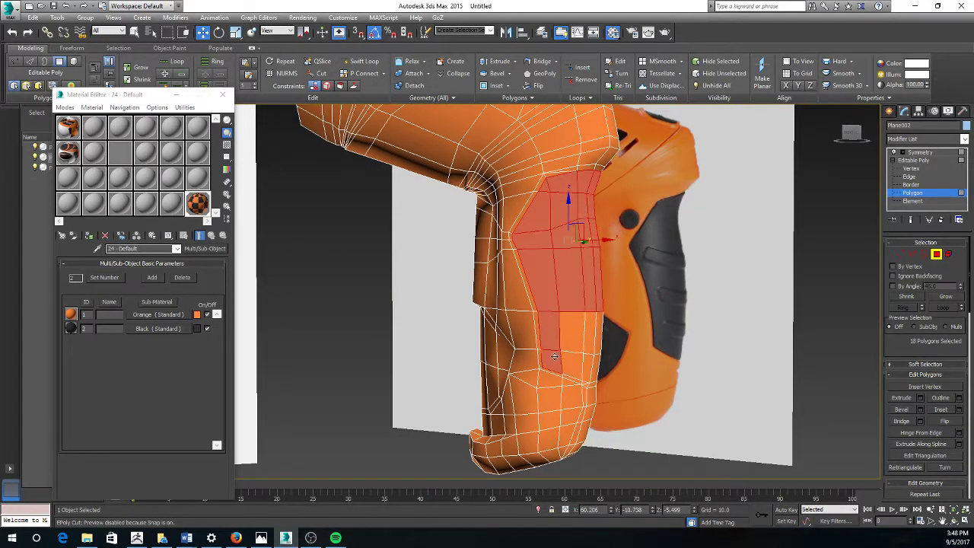
pyautogui.keyDown('ctrl'); pyautogui.click(573, 335); pyautogui.keyUp('ctrl')
pyautogui.keyDown('ctrl'); pyautogui.click(579, 334); pyautogui.keyUp('ctrl')
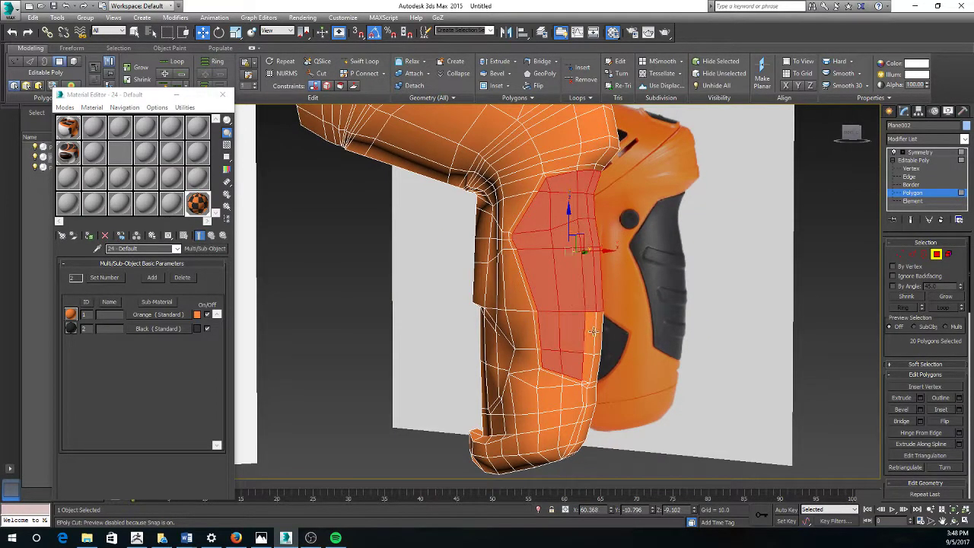
pyautogui.keyDown('ctrl'); pyautogui.click(598, 330); pyautogui.keyUp('ctrl')
pyautogui.keyDown('ctrl'); pyautogui.click(590, 367); pyautogui.keyUp('ctrl')
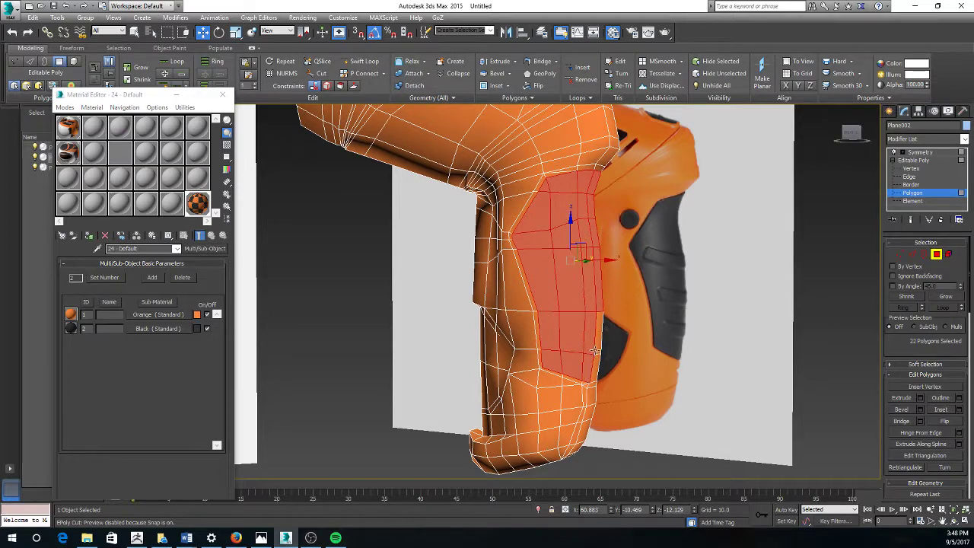
pyautogui.keyDown('ctrl'); pyautogui.click(596, 351); pyautogui.keyUp('ctrl')
pyautogui.keyDown('ctrl'); pyautogui.click(595, 371); pyautogui.keyUp('ctrl')
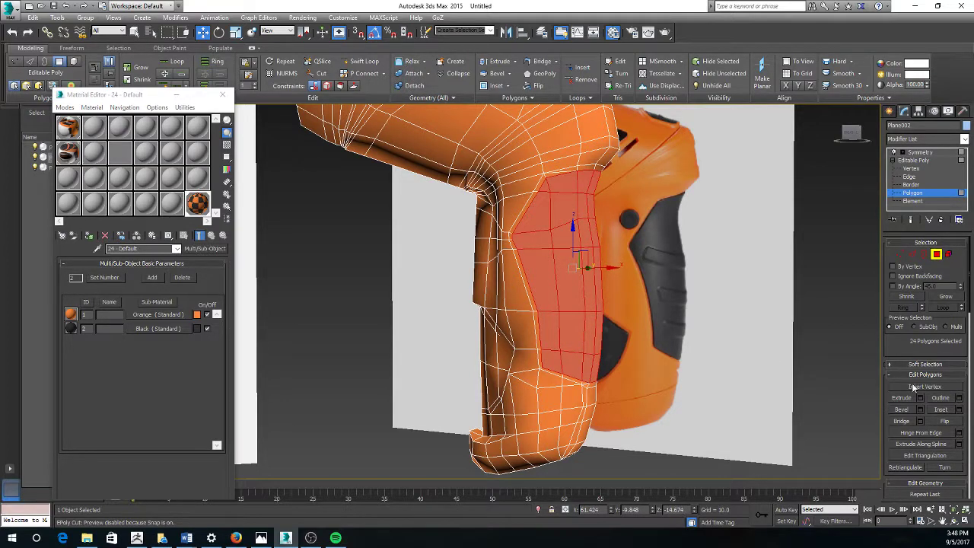
pyautogui.scroll(-6, 914, 388)
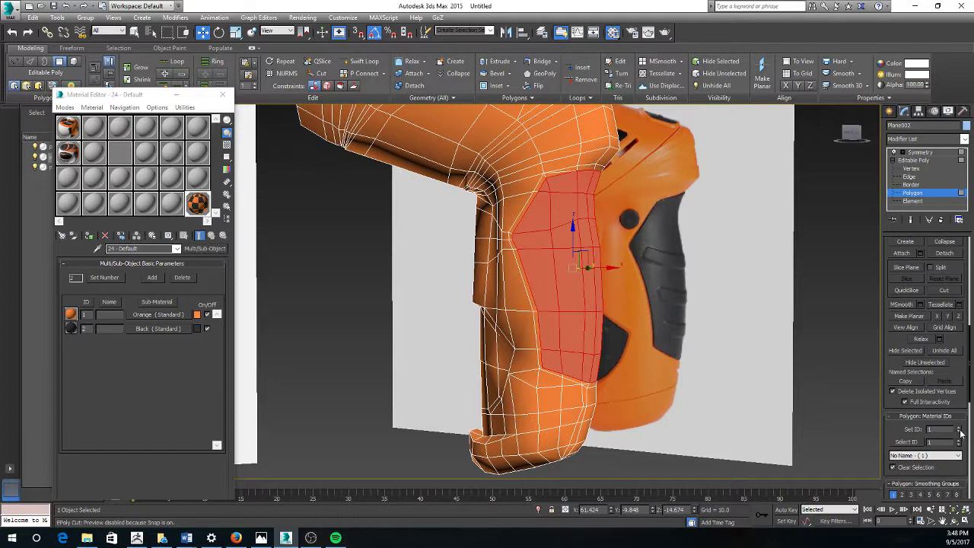
pyautogui.click(960, 428)
pyautogui.click(765, 333)
# Step: Select the polygons of the rounded pad on the lower front of the handle and set their material ID to 2
pyautogui.keyDown('alt'); pyautogui.moveTo(765, 332); pyautogui.dragTo(629, 331, button='middle'); pyautogui.keyUp('alt')
pyautogui.scroll(5, 628, 331)
pyautogui.click(497, 343)
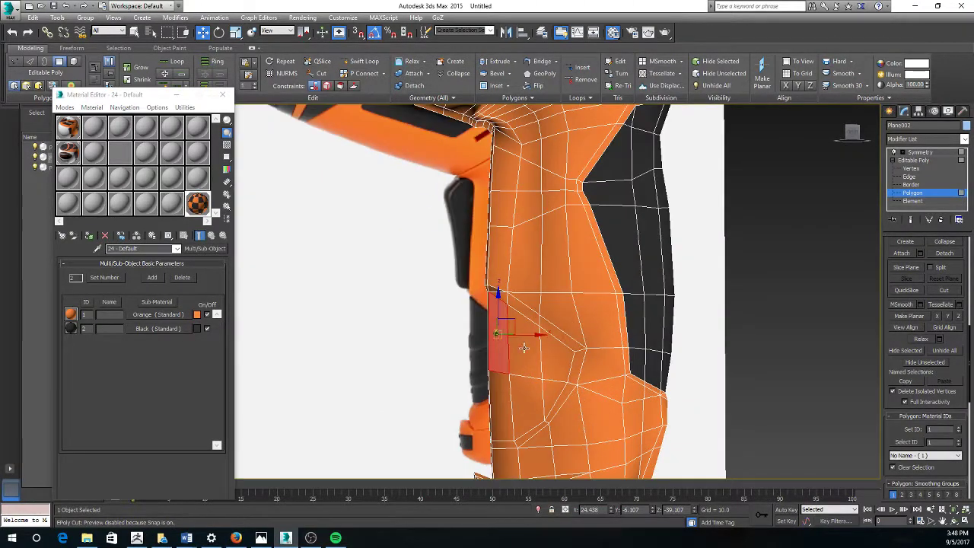
pyautogui.keyDown('ctrl'); pyautogui.click(525, 349); pyautogui.keyUp('ctrl')
pyautogui.keyDown('ctrl'); pyautogui.click(555, 359); pyautogui.keyUp('ctrl')
pyautogui.keyDown('ctrl'); pyautogui.click(556, 389); pyautogui.keyUp('ctrl')
pyautogui.keyDown('ctrl'); pyautogui.click(532, 392); pyautogui.keyUp('ctrl')
pyautogui.keyDown('ctrl'); pyautogui.click(504, 399); pyautogui.keyUp('ctrl')
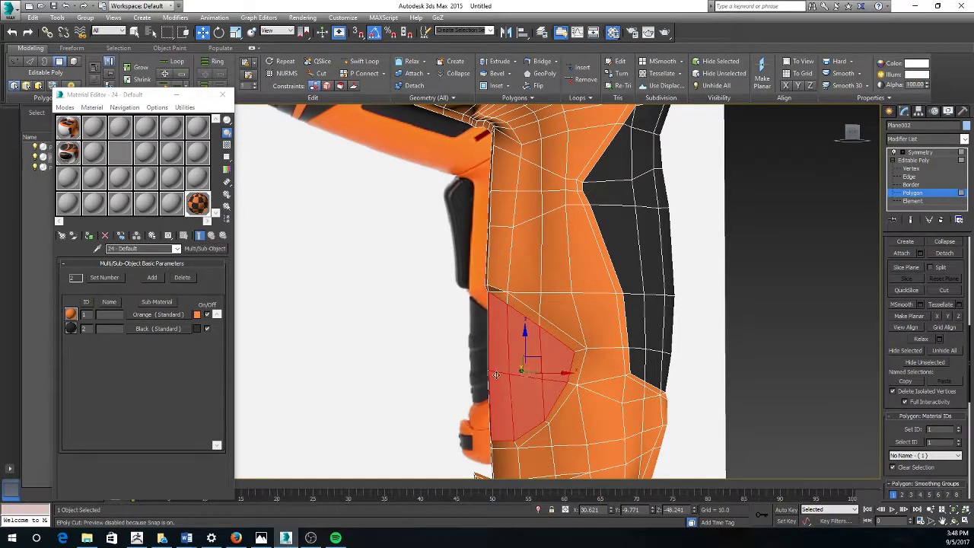
pyautogui.keyDown('alt'); pyautogui.moveTo(495, 374); pyautogui.dragTo(502, 376, button='middle'); pyautogui.keyUp('alt')
pyautogui.keyDown('ctrl'); pyautogui.click(475, 397); pyautogui.keyUp('ctrl')
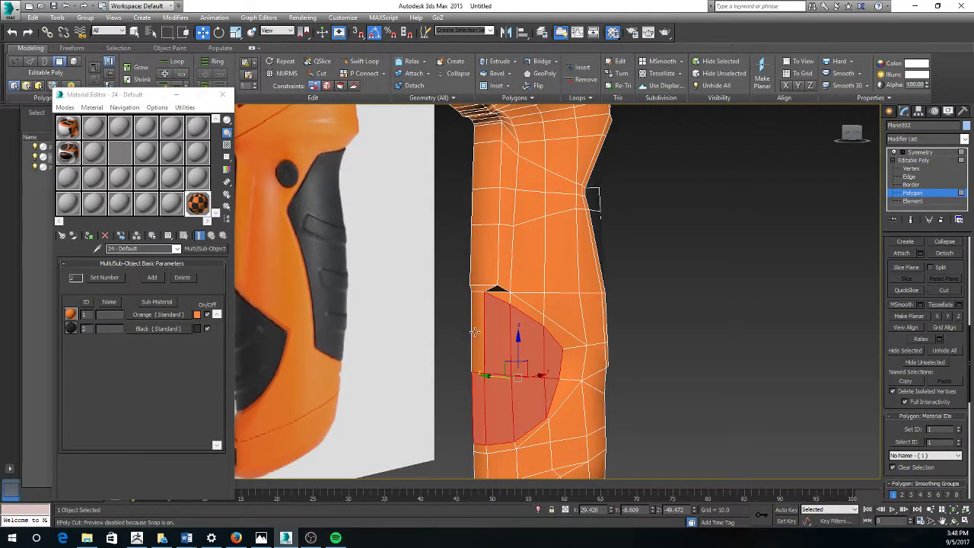
pyautogui.keyDown('ctrl'); pyautogui.click(475, 332); pyautogui.keyUp('ctrl')
pyautogui.scroll(-3, 565, 312)
pyautogui.keyDown('alt'); pyautogui.moveTo(565, 313); pyautogui.dragTo(506, 304, button='middle'); pyautogui.keyUp('alt')
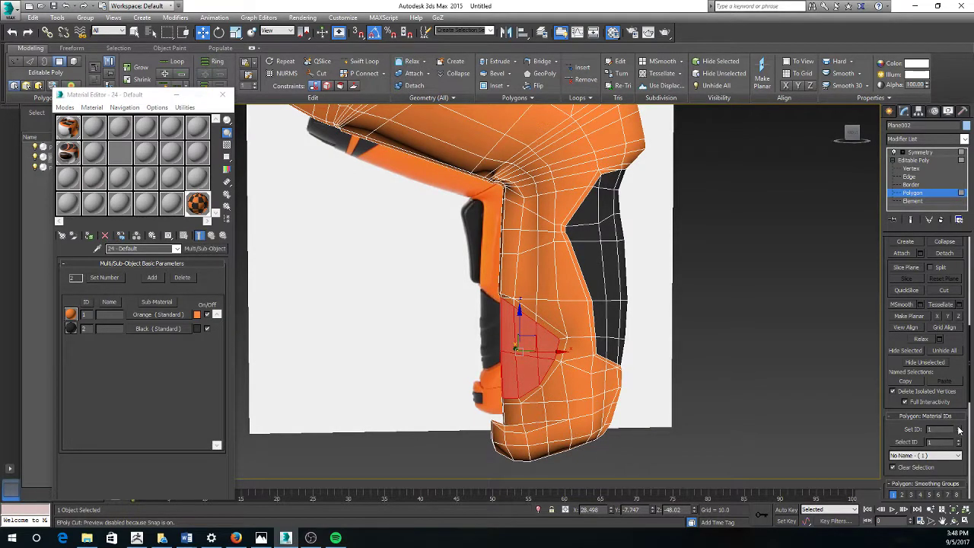
pyautogui.keyDown('alt'); pyautogui.moveTo(653, 362); pyautogui.dragTo(666, 363, button='middle'); pyautogui.keyUp('alt')
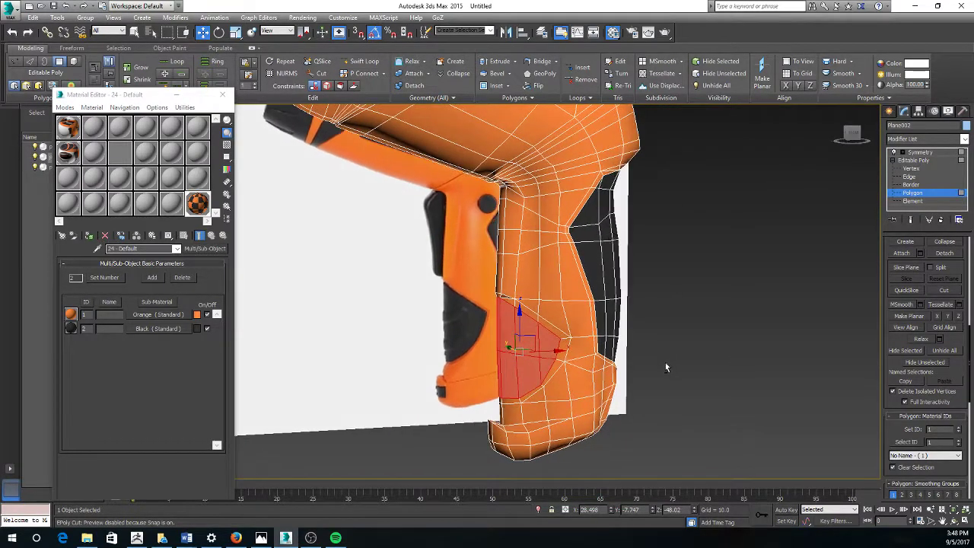
pyautogui.click(958, 428)
pyautogui.click(647, 301)
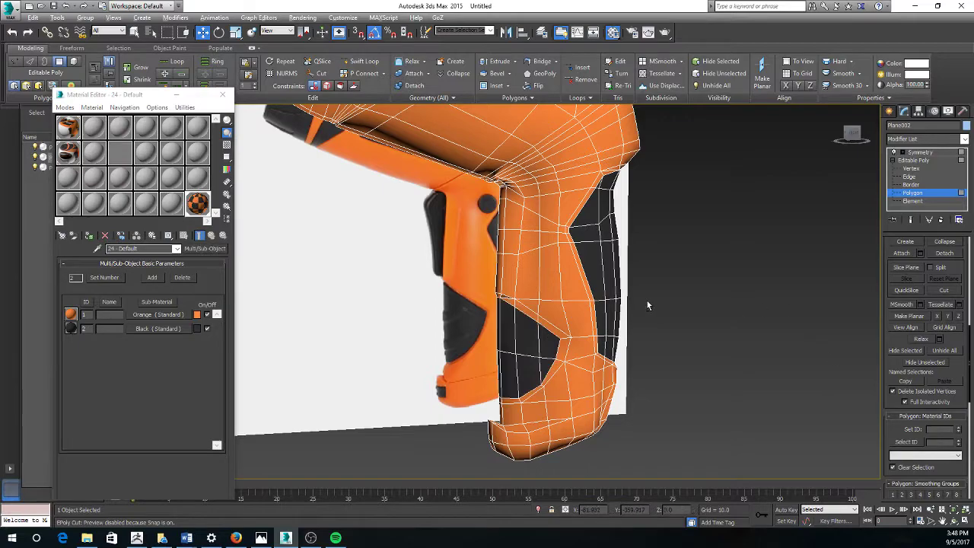
# Step: Select the polygon ring at the barrel's front end from an edge ring, grow it once and set its material ID to 2
pyautogui.keyDown('alt'); pyautogui.moveTo(647, 300); pyautogui.dragTo(469, 354, button='middle'); pyautogui.keyUp('alt')
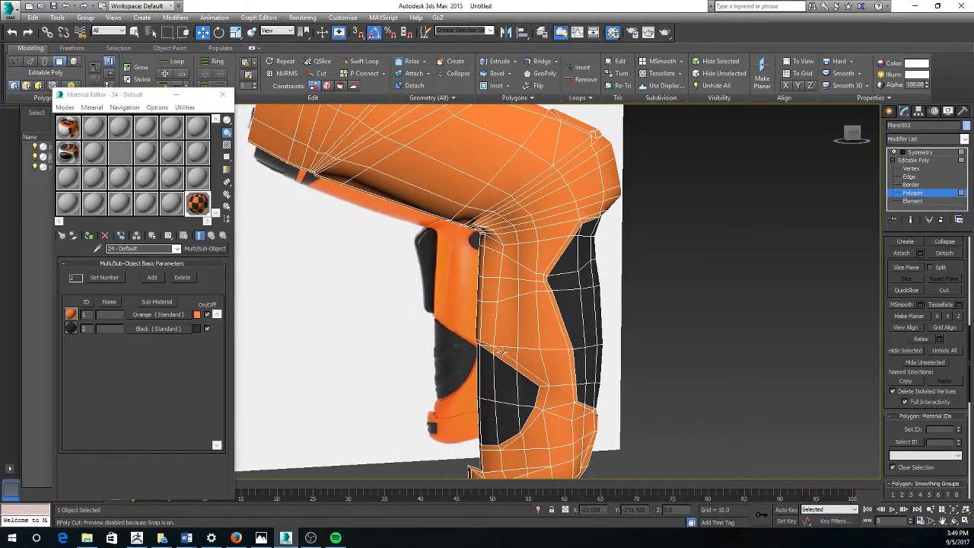
pyautogui.keyDown('alt'); pyautogui.moveTo(515, 435); pyautogui.dragTo(470, 256, button='middle'); pyautogui.keyUp('alt')
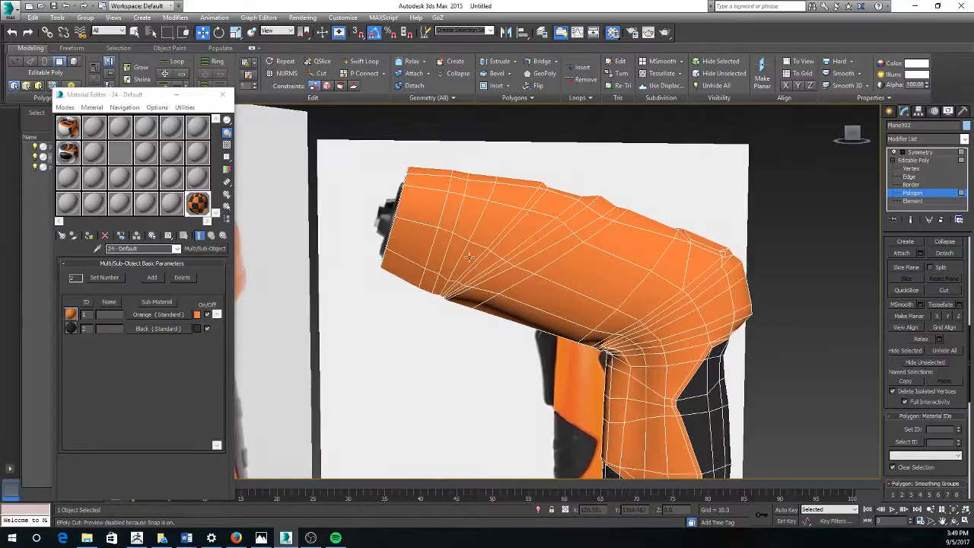
pyautogui.click(420, 222)
pyautogui.scroll(5, 936, 316)
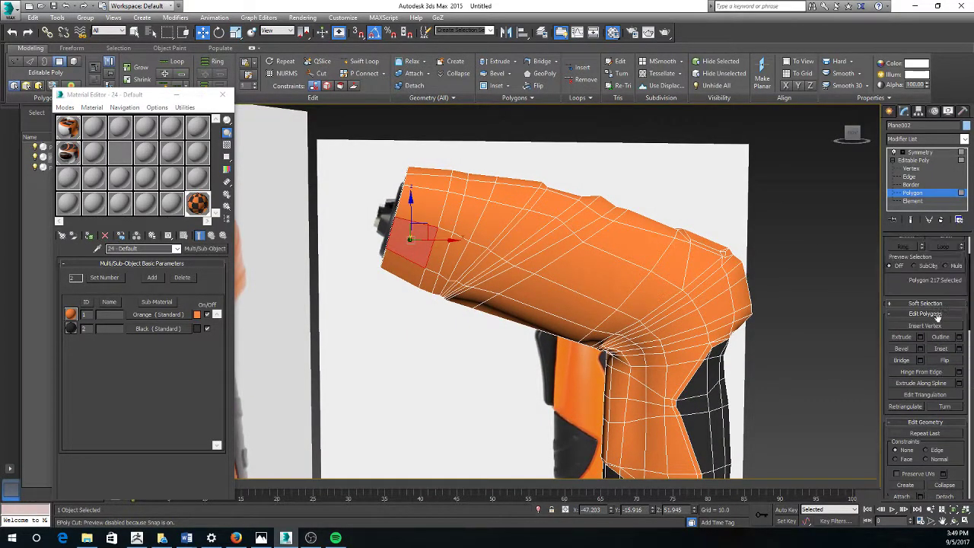
pyautogui.scroll(3, 938, 317)
pyautogui.click(913, 254)
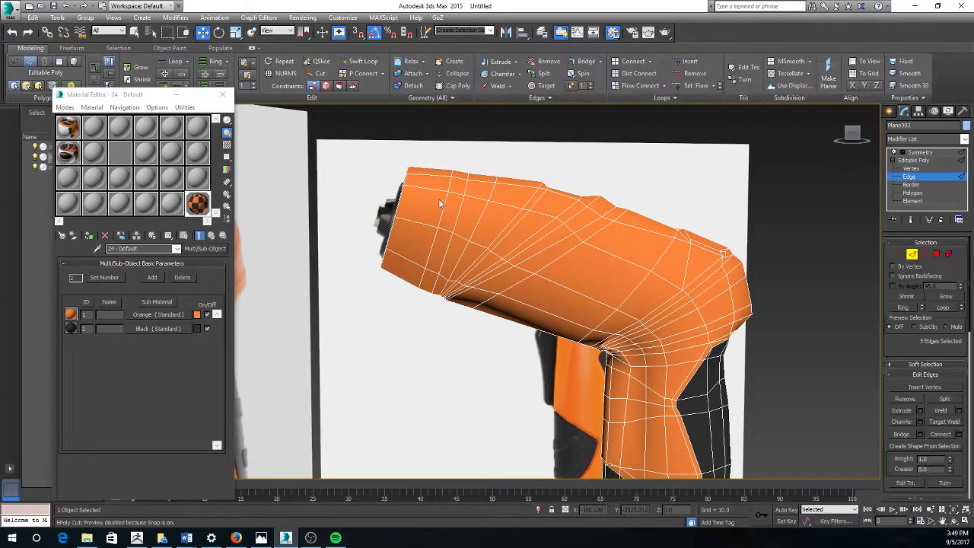
pyautogui.click(906, 307)
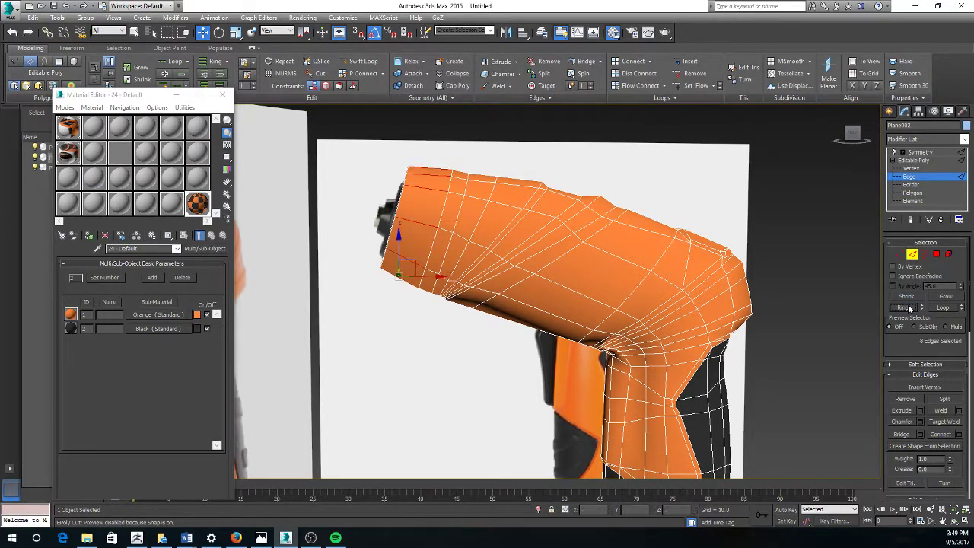
pyautogui.keyDown('ctrl'); pyautogui.click(935, 255); pyautogui.keyUp('ctrl')
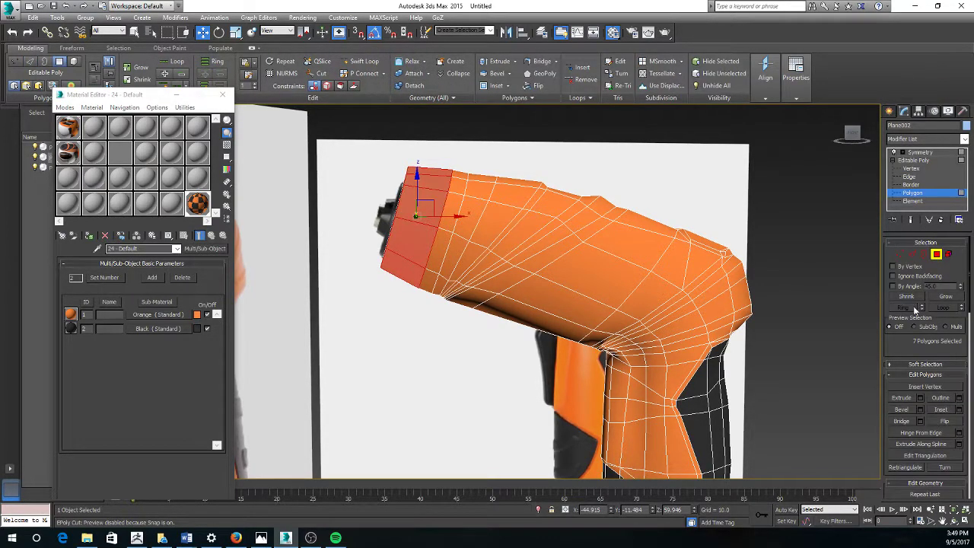
pyautogui.click(942, 297)
pyautogui.moveTo(969, 252); pyautogui.dragTo(972, 386)
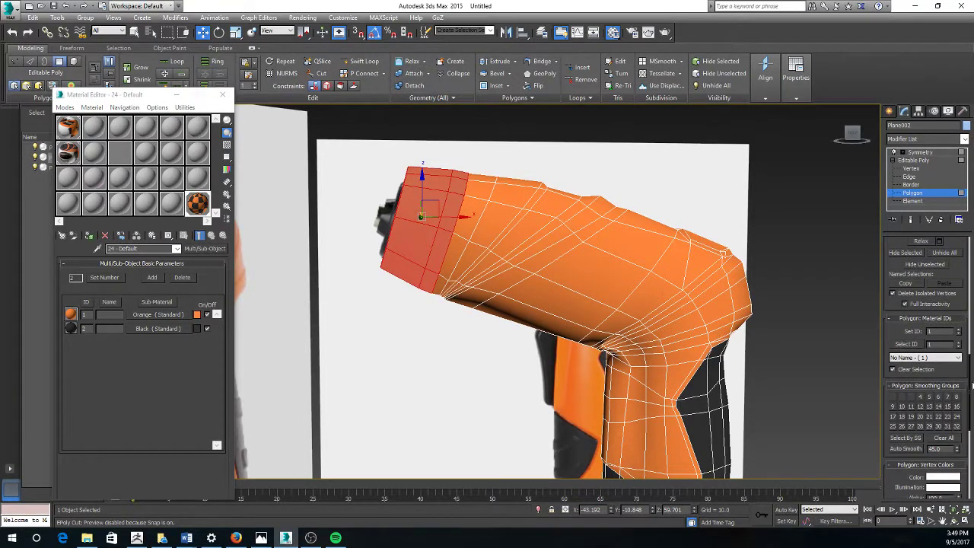
pyautogui.click(960, 330)
pyautogui.moveTo(563, 293)
pyautogui.keyDown('alt'); pyautogui.mouseDown(button='middle')
pyautogui.moveTo(582, 284)
pyautogui.moveTo(576, 275)
pyautogui.moveTo(571, 287)
pyautogui.moveTo(583, 266)
pyautogui.moveTo(562, 301)
pyautogui.mouseUp(button='middle'); pyautogui.keyUp('alt')
# Step: Select the polygon ring behind the barrel's orange stripe from an edge ring, grow it and set its material ID to 2
pyautogui.click(910, 177)
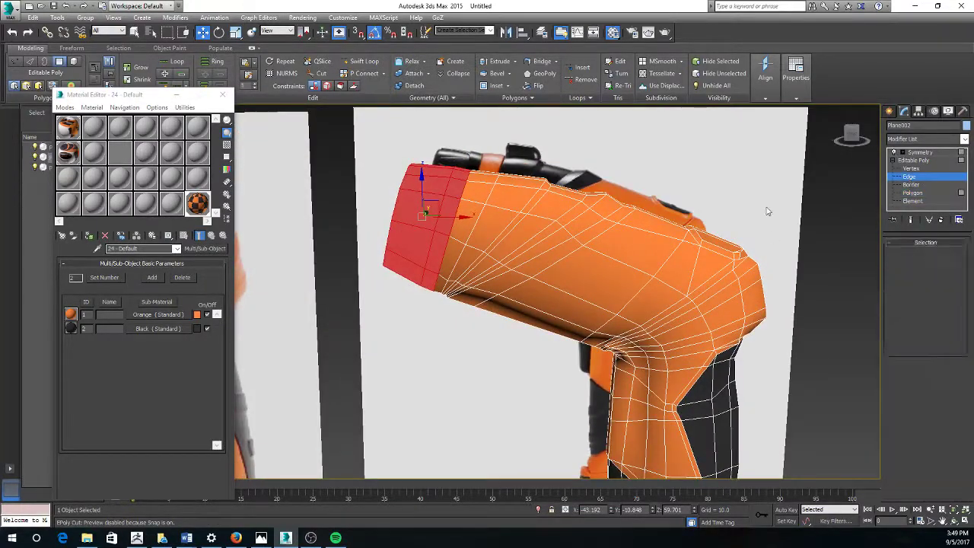
pyautogui.click(493, 259)
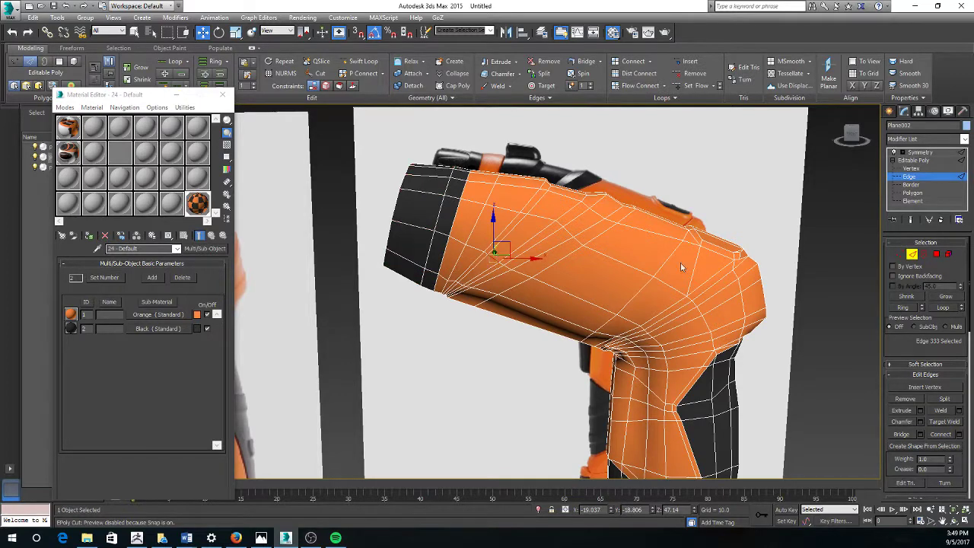
pyautogui.click(903, 309)
pyautogui.keyDown('ctrl'); pyautogui.click(937, 254); pyautogui.keyUp('ctrl')
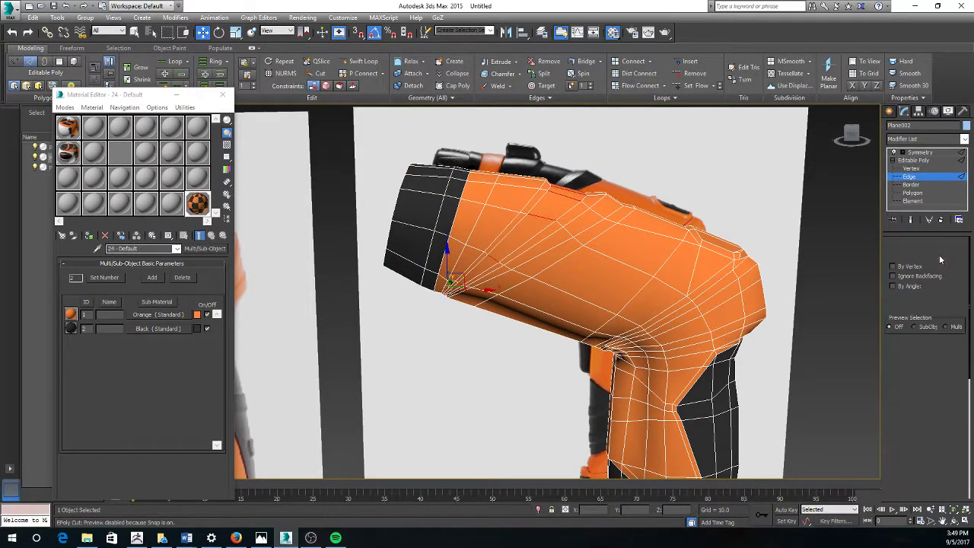
pyautogui.click(944, 301)
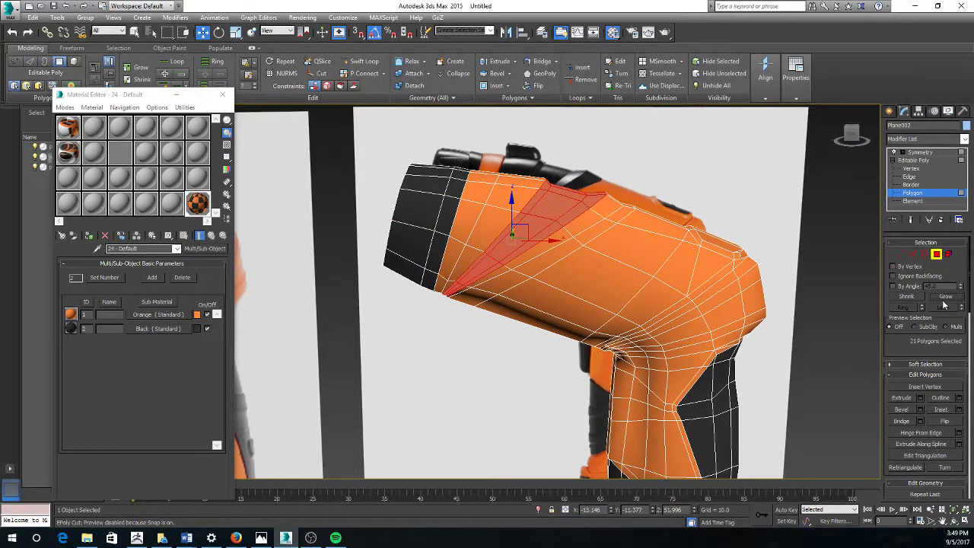
pyautogui.click(944, 302)
pyautogui.keyDown('alt'); pyautogui.moveTo(605, 294); pyautogui.dragTo(615, 251, button='middle'); pyautogui.keyUp('alt')
pyautogui.scroll(-2, 931, 435)
pyautogui.scroll(-8, 930, 436)
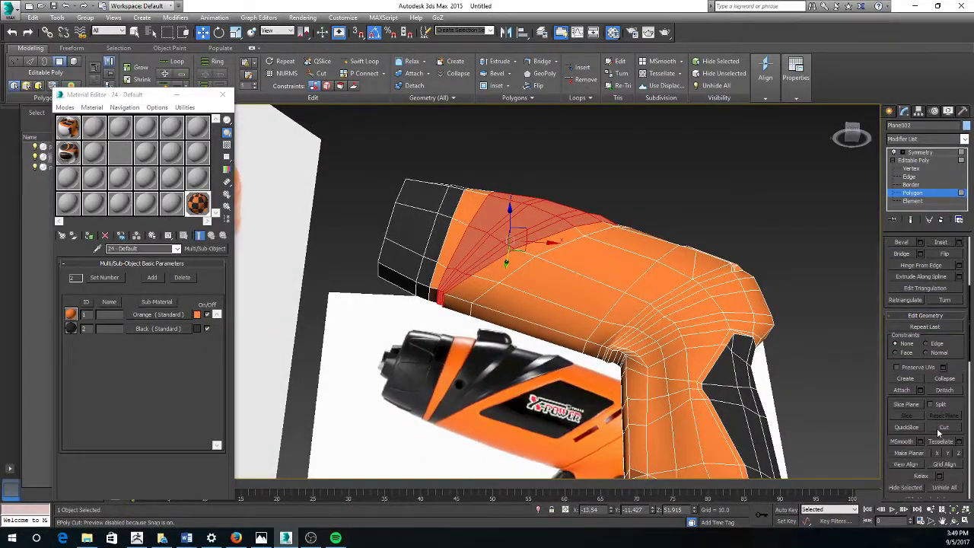
pyautogui.click(960, 428)
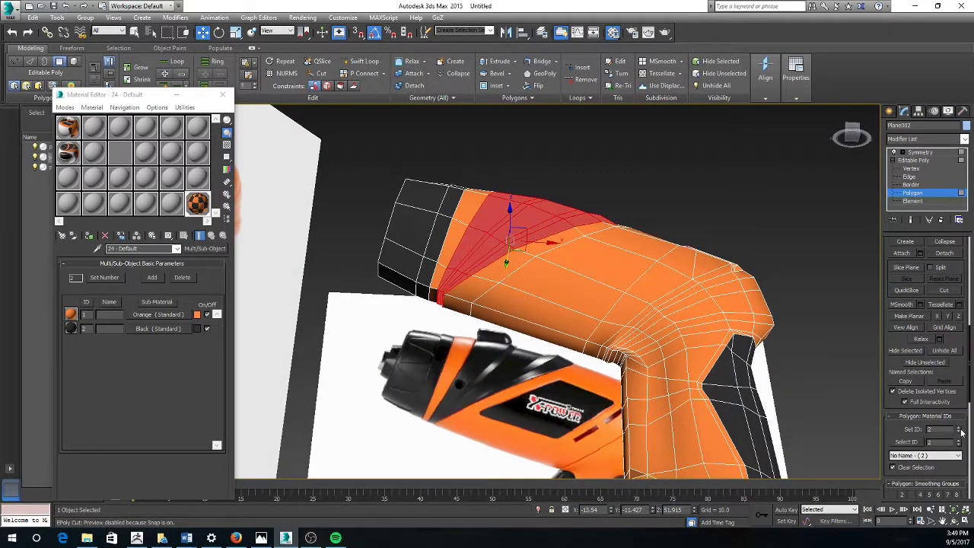
pyautogui.moveTo(487, 358)
pyautogui.keyDown('alt'); pyautogui.mouseDown(button='middle')
pyautogui.moveTo(472, 362)
pyautogui.moveTo(479, 371)
pyautogui.mouseUp(button='middle'); pyautogui.keyUp('alt')
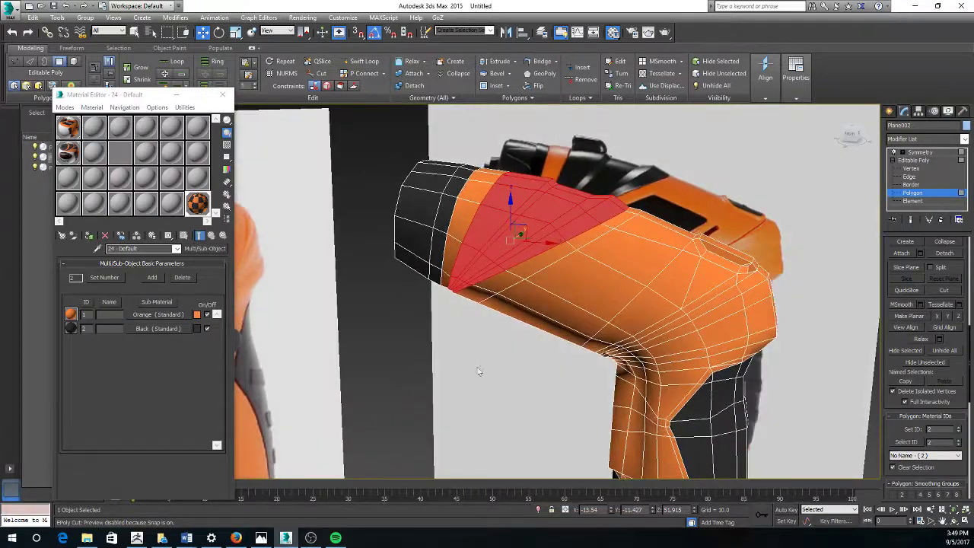
pyautogui.click(386, 355)
# Step: Lower the Orange sub-material's opacity to 74 so the body can be compared with the reference in the front view
pyautogui.scroll(-10, 478, 342)
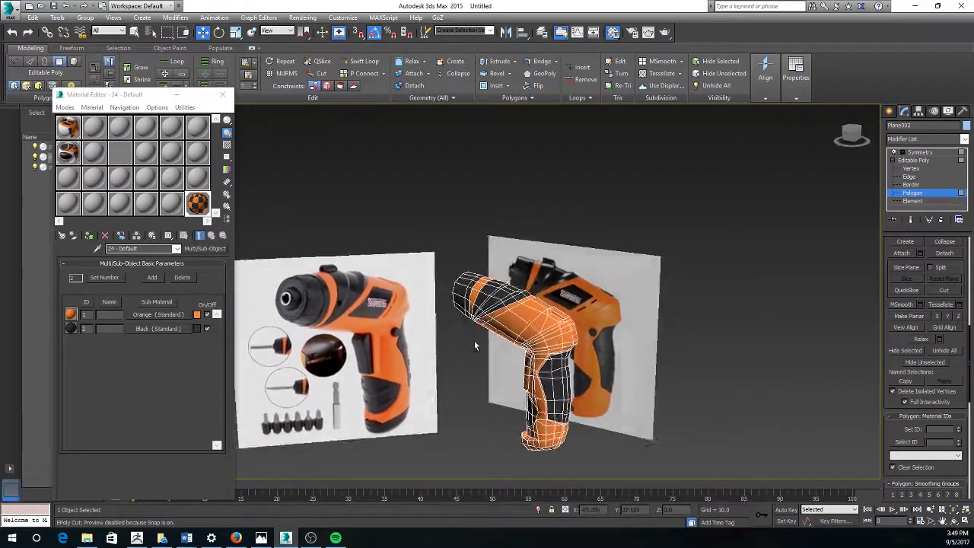
pyautogui.keyDown('alt'); pyautogui.moveTo(474, 340); pyautogui.dragTo(502, 336, button='middle'); pyautogui.keyUp('alt')
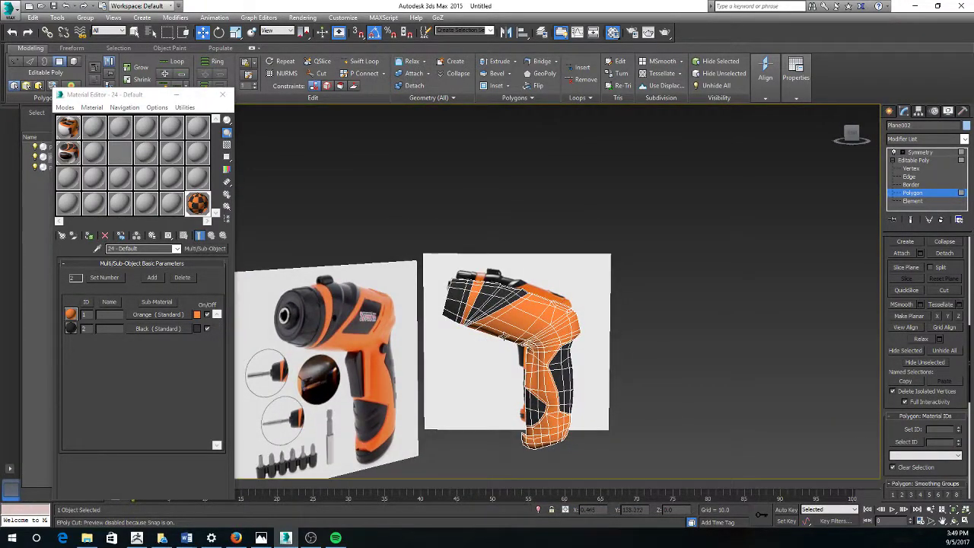
pyautogui.press('f')
pyautogui.moveTo(536, 115); pyautogui.dragTo(581, 325, button='middle')
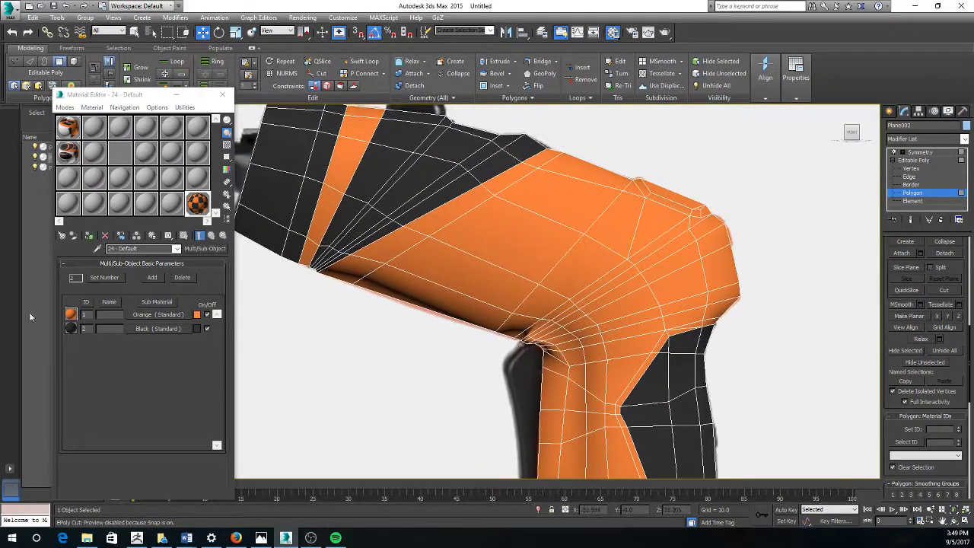
pyautogui.click(167, 315)
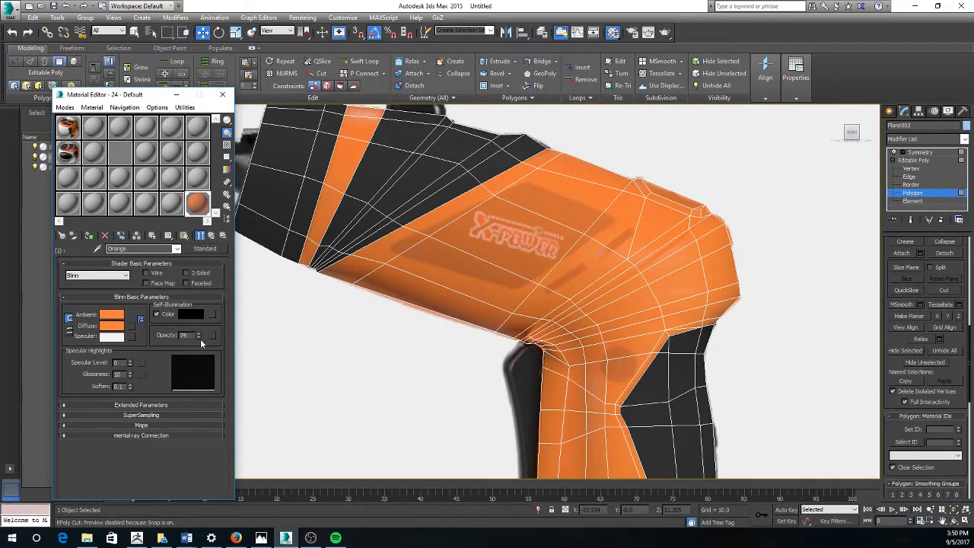
# Step: Examine how the body's outline, stripes and rear slot line up with the reference image in the front view
pyautogui.keyDown('alt'); pyautogui.moveTo(382, 240); pyautogui.dragTo(565, 273, button='middle'); pyautogui.keyUp('alt')
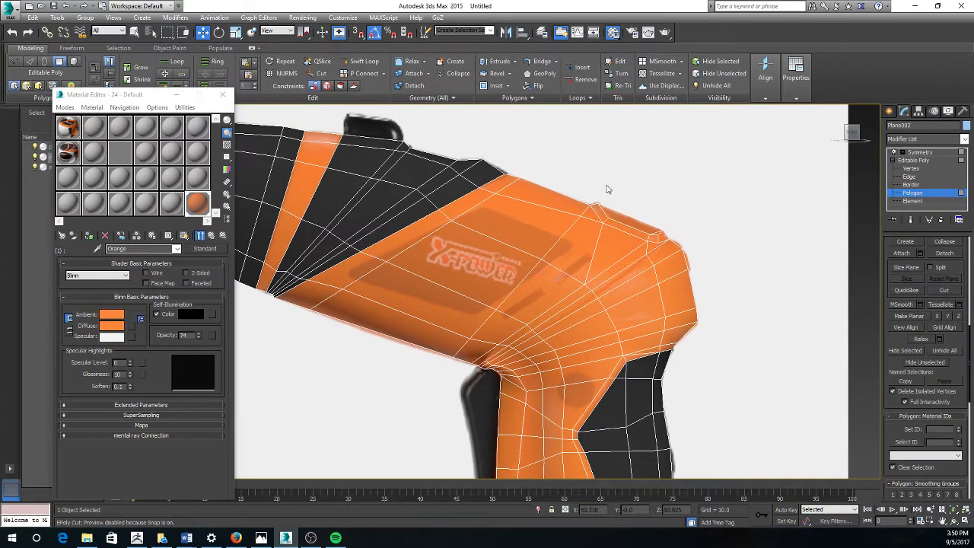
pyautogui.scroll(5, 605, 212)
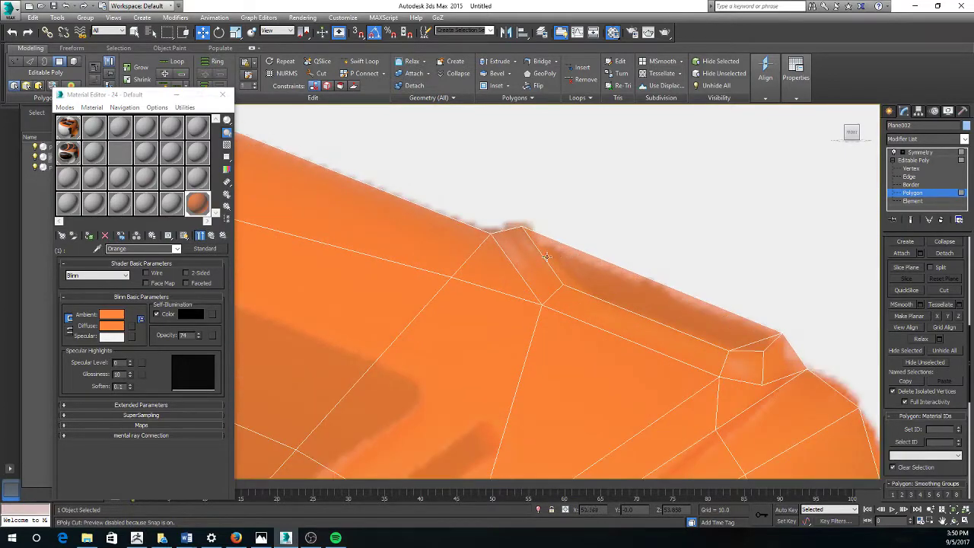
pyautogui.scroll(-3, 543, 256)
pyautogui.keyDown('alt'); pyautogui.moveTo(543, 256); pyautogui.dragTo(504, 303, button='middle'); pyautogui.keyUp('alt')
pyautogui.hotkey('shift', 'f')
pyautogui.hotkey('shift', 'f')
pyautogui.scroll(4, 487, 306)
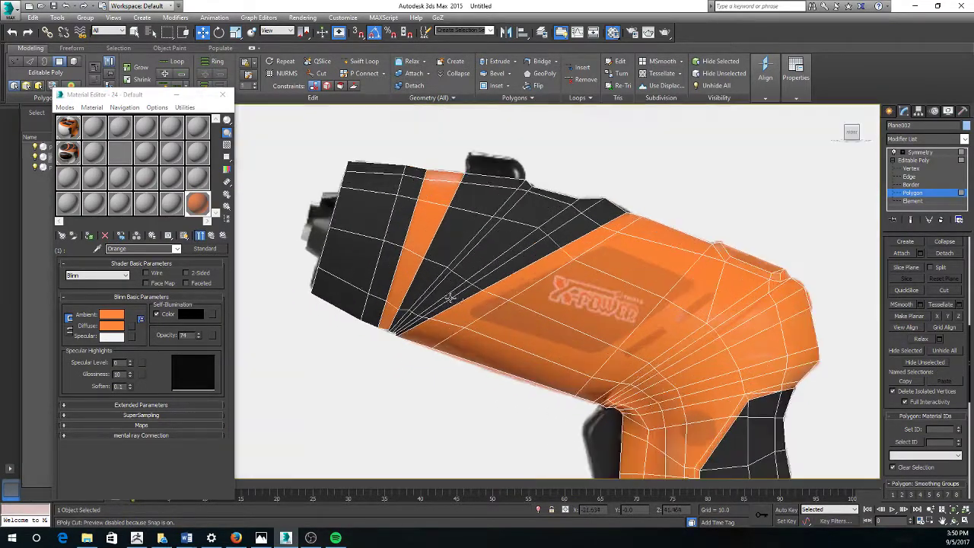
pyautogui.scroll(4, 574, 301)
pyautogui.moveTo(574, 325); pyautogui.dragTo(512, 139, button='middle')
pyautogui.scroll(-2, 519, 284)
pyautogui.moveTo(544, 411); pyautogui.dragTo(497, 458, button='middle')
pyautogui.moveTo(497, 272); pyautogui.dragTo(576, 339, button='middle')
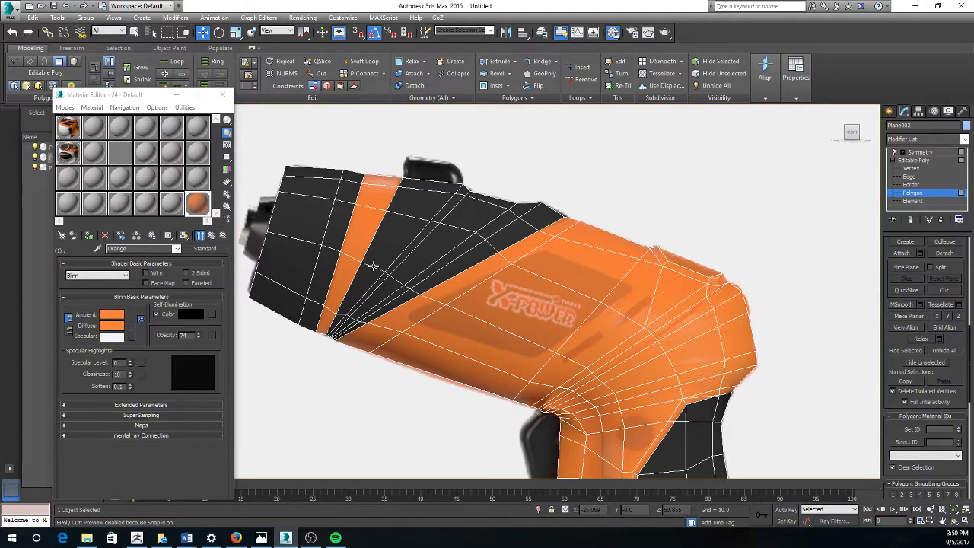
# Step: Compare the barrel's front end and black sections with both reference images in perspective, leaving polygon editing
pyautogui.press('p')
pyautogui.scroll(-3, 411, 272)
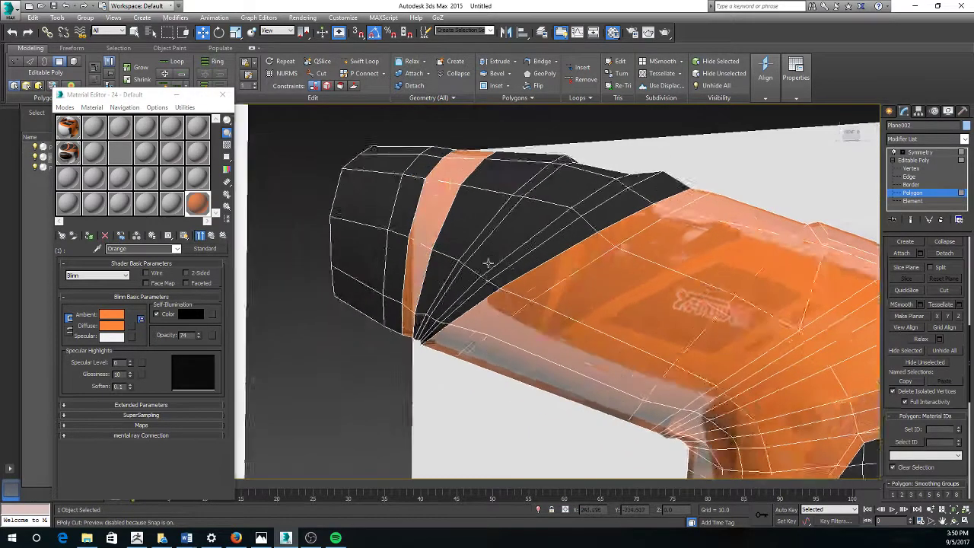
pyautogui.keyDown('alt'); pyautogui.moveTo(411, 272); pyautogui.dragTo(480, 271, button='middle'); pyautogui.keyUp('alt')
pyautogui.scroll(-4, 525, 267)
pyautogui.scroll(5, 364, 229)
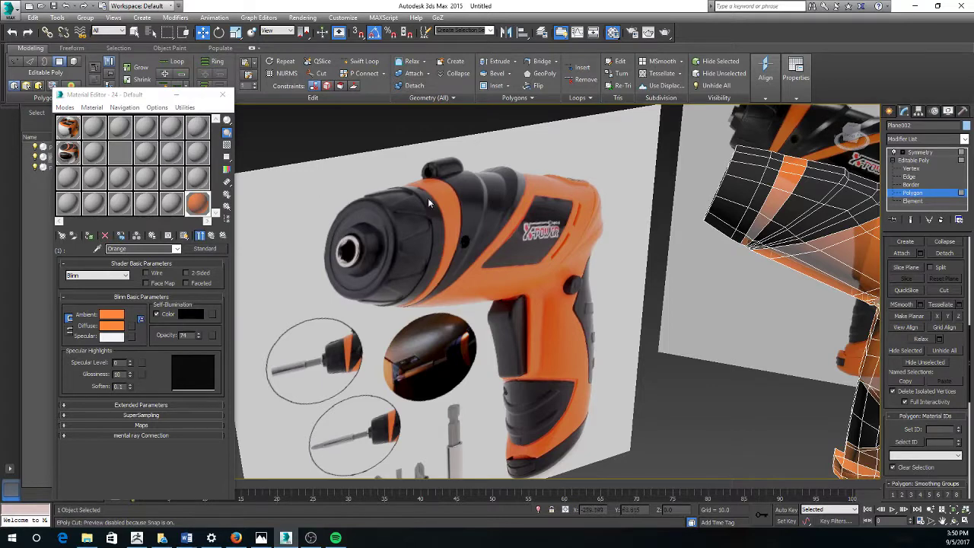
pyautogui.keyDown('alt'); pyautogui.moveTo(510, 306); pyautogui.dragTo(502, 339, button='middle'); pyautogui.keyUp('alt')
pyautogui.scroll(5, 502, 339)
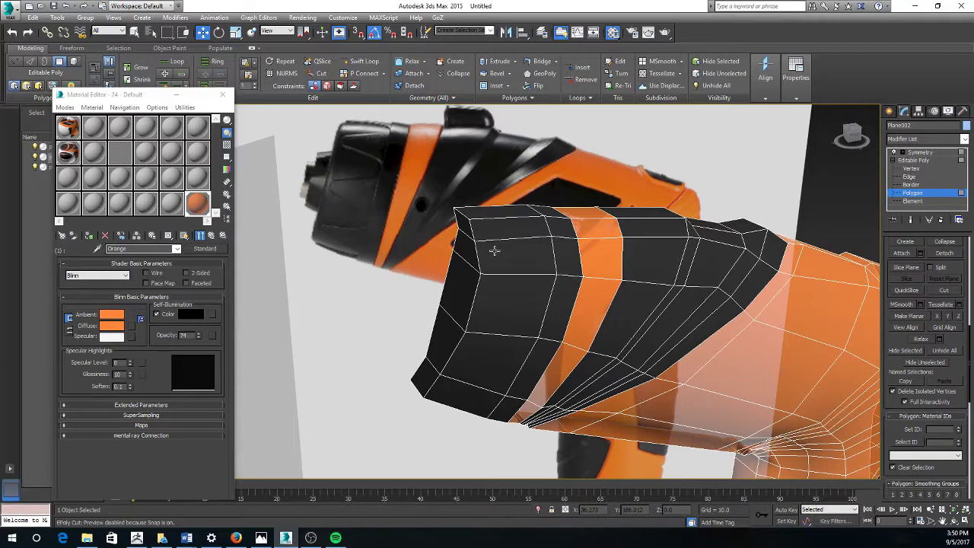
pyautogui.keyDown('alt'); pyautogui.moveTo(609, 191); pyautogui.dragTo(605, 218, button='middle'); pyautogui.keyUp('alt')
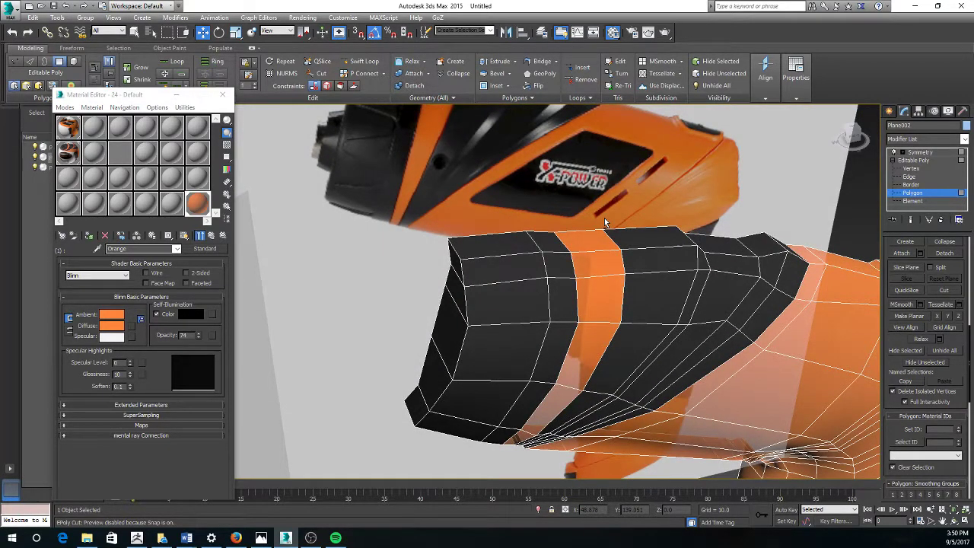
pyautogui.keyDown('alt'); pyautogui.moveTo(529, 298); pyautogui.dragTo(524, 276, button='middle'); pyautogui.keyUp('alt')
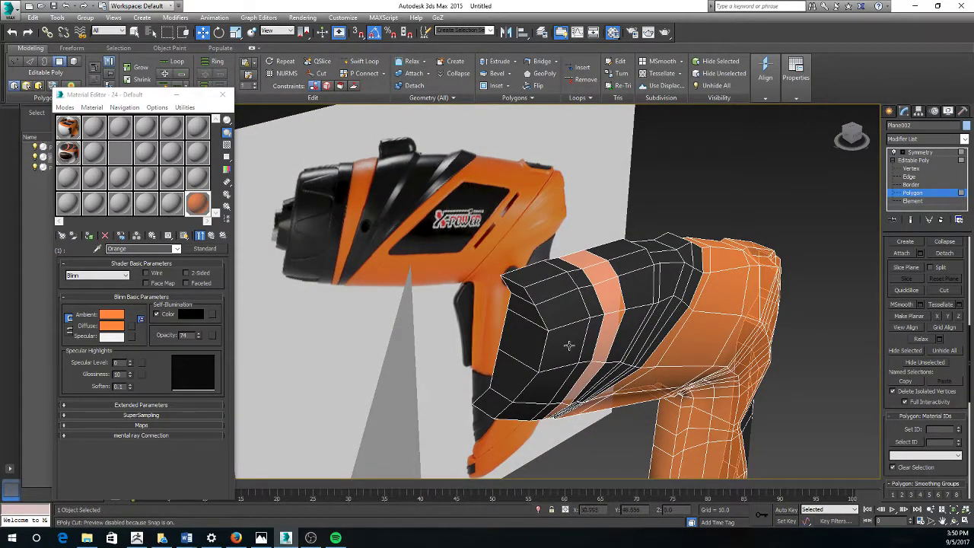
pyautogui.keyDown('alt'); pyautogui.moveTo(569, 346); pyautogui.dragTo(609, 362, button='middle'); pyautogui.keyUp('alt')
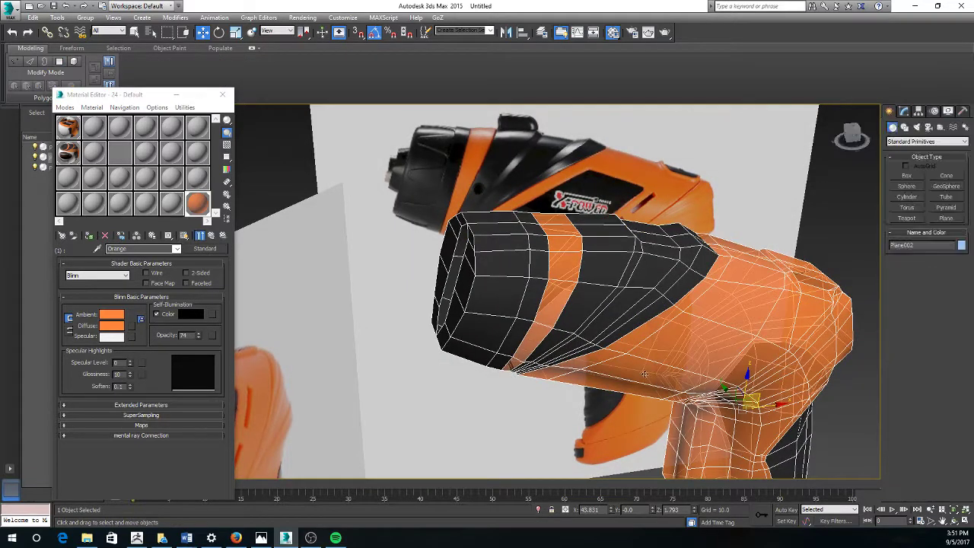
pyautogui.scroll(-5, 644, 373)
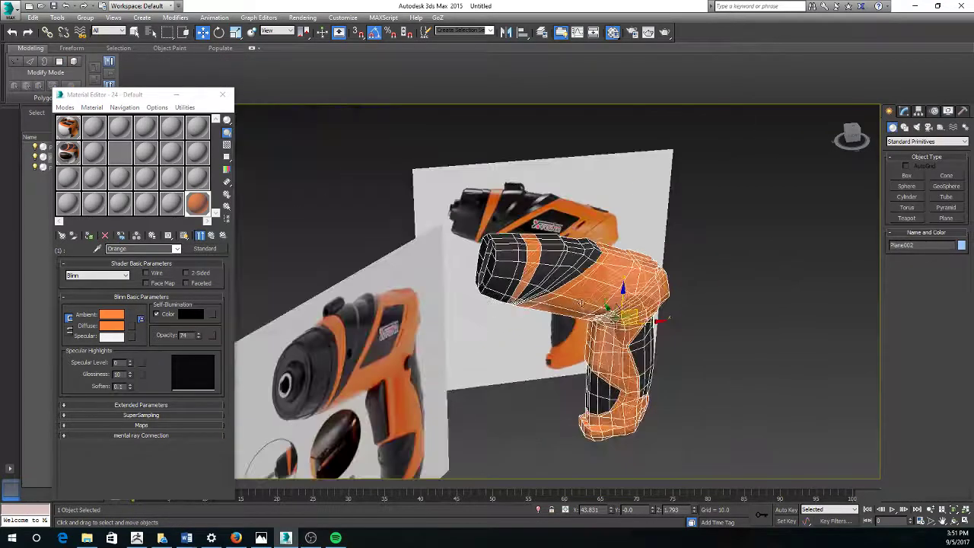
# Step: Create a cylinder of about 25.7 radius and 26.3 height on the ground in front of the handle
pyautogui.click(907, 127)
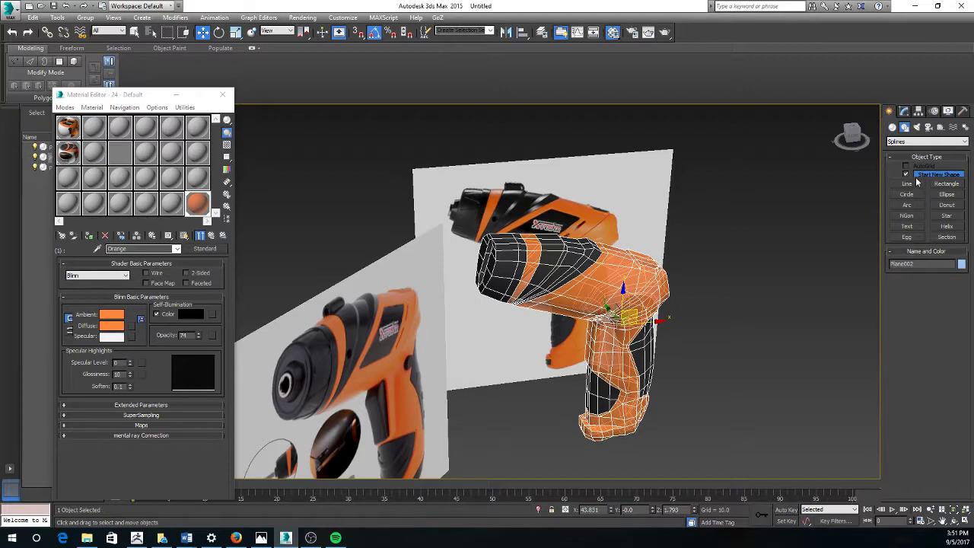
pyautogui.click(893, 127)
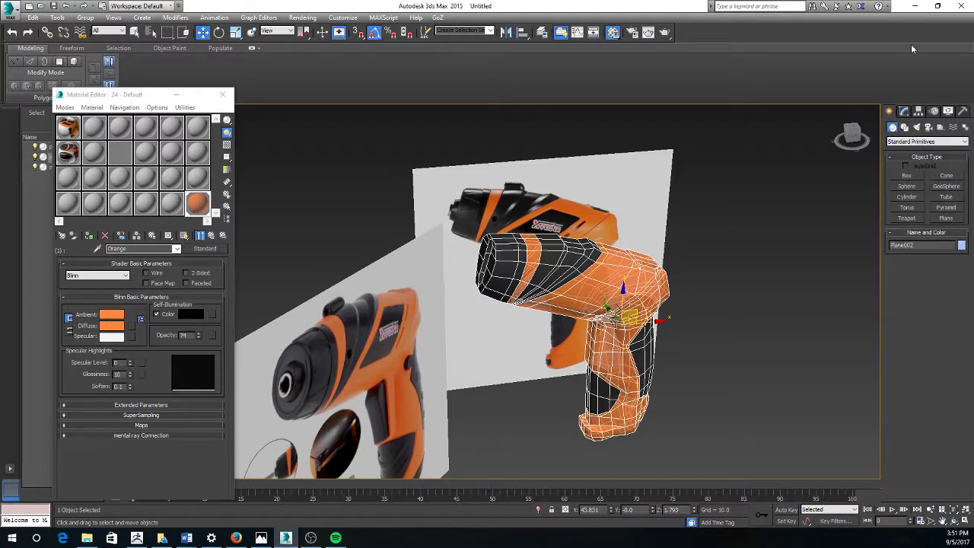
pyautogui.click(906, 197)
pyautogui.moveTo(657, 464); pyautogui.dragTo(561, 383, button='middle')
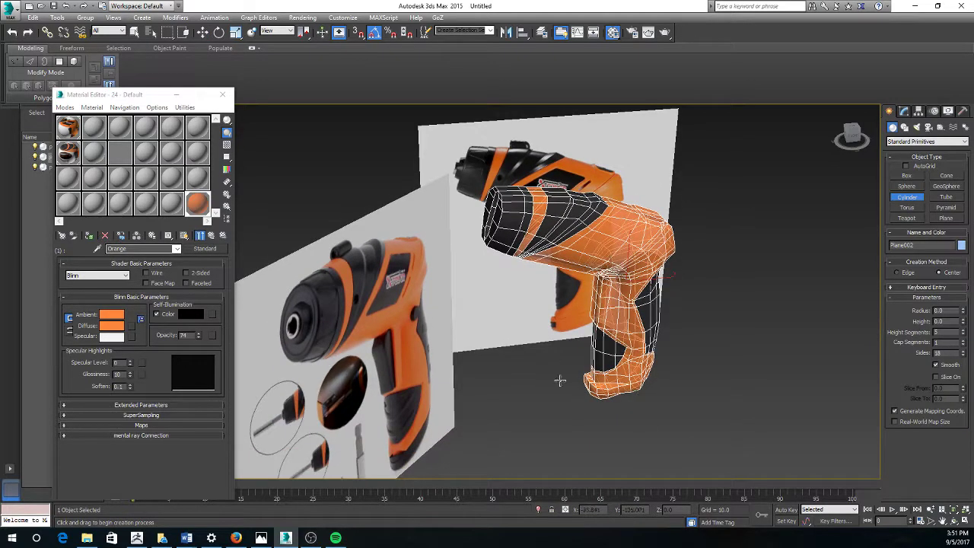
pyautogui.moveTo(559, 402); pyautogui.dragTo(598, 417)
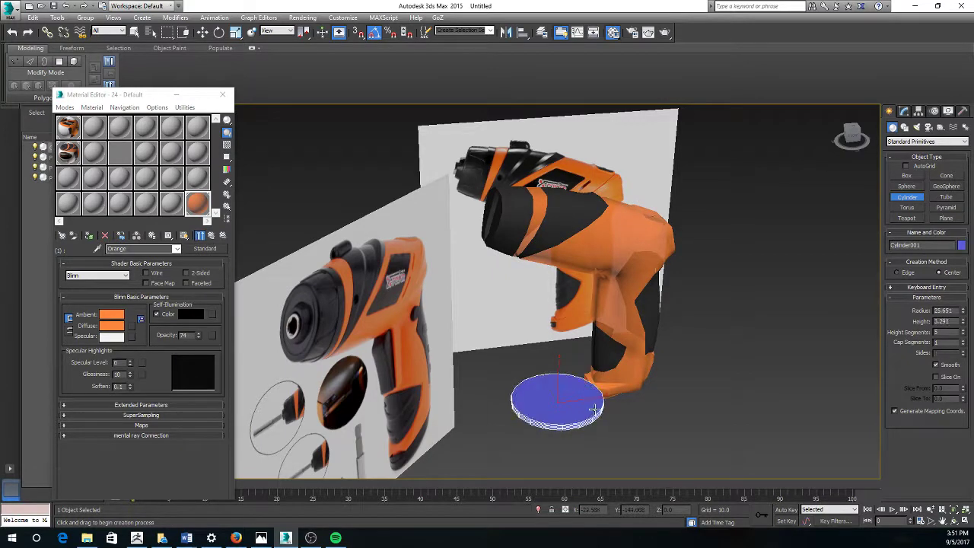
pyautogui.click(594, 365)
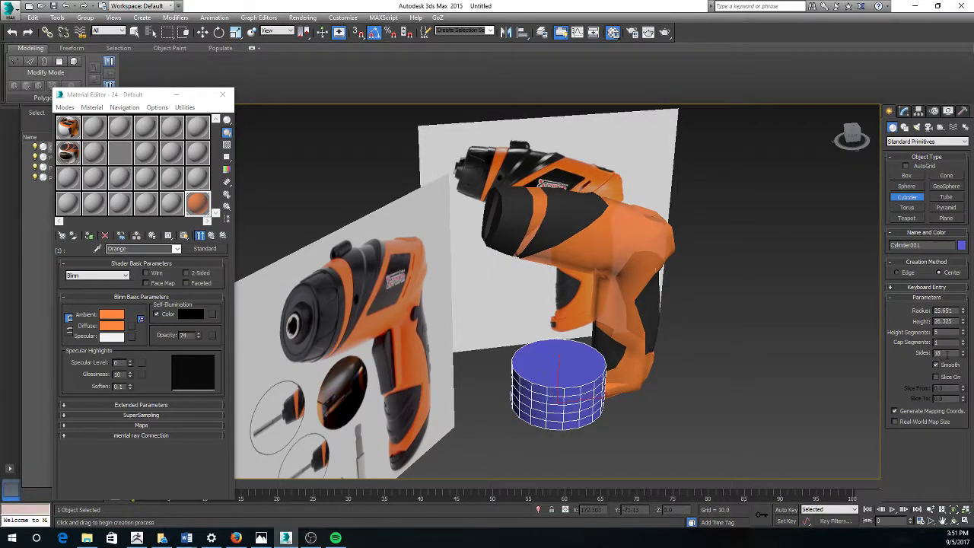
# Step: Set the cylinder to 14 sides and 2 cap segments
pyautogui.write('14')
pyautogui.press('Return')
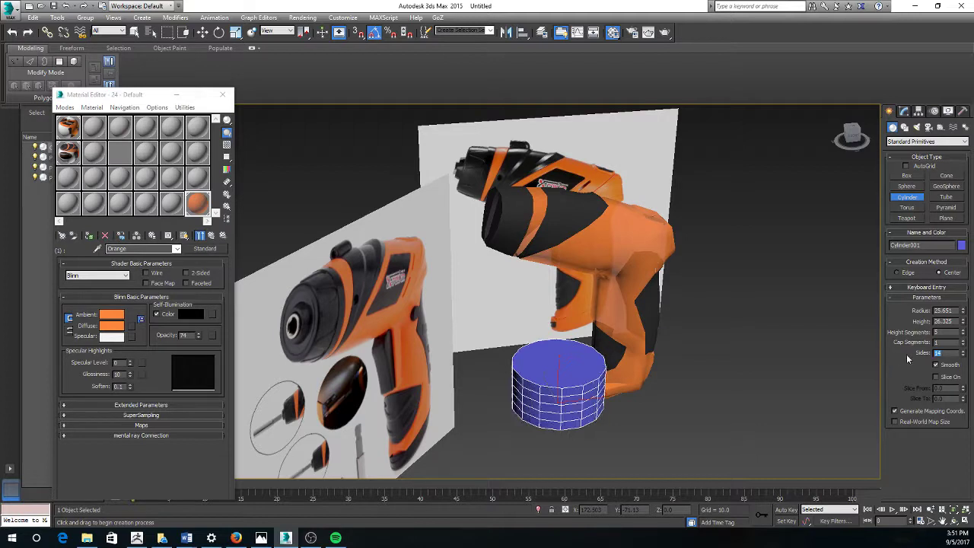
pyautogui.click(965, 343)
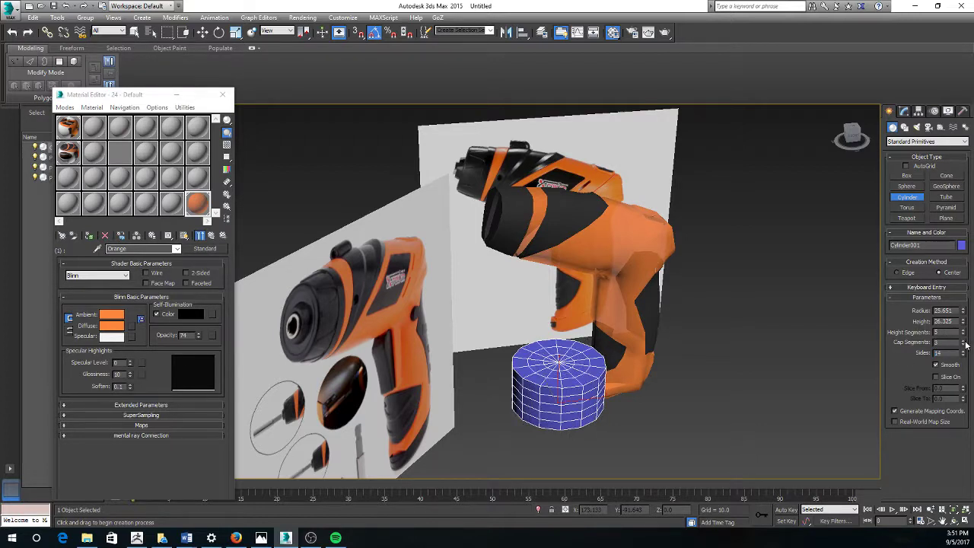
pyautogui.click(965, 346)
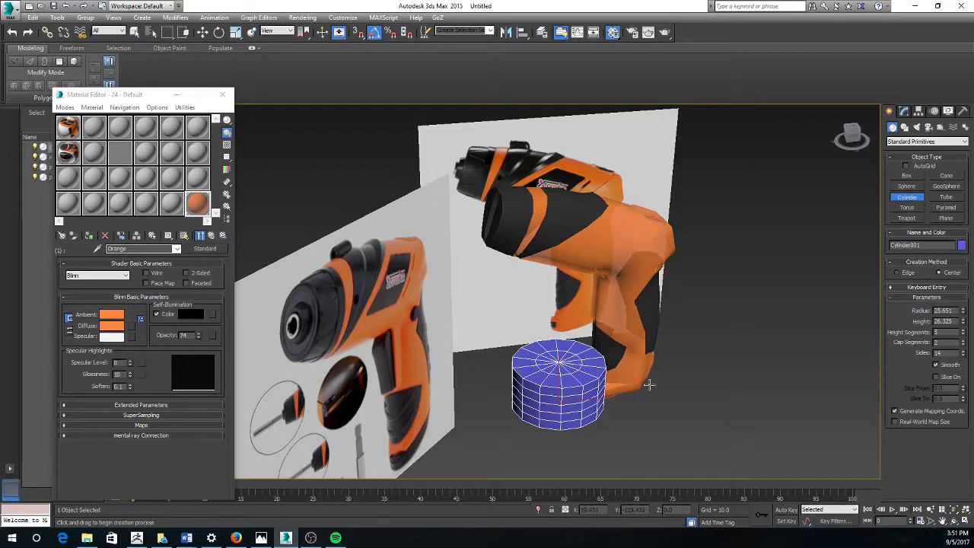
# Step: Rotate the cylinder -90 degrees about the Y axis and raise it to a height of about 127
pyautogui.press('e')
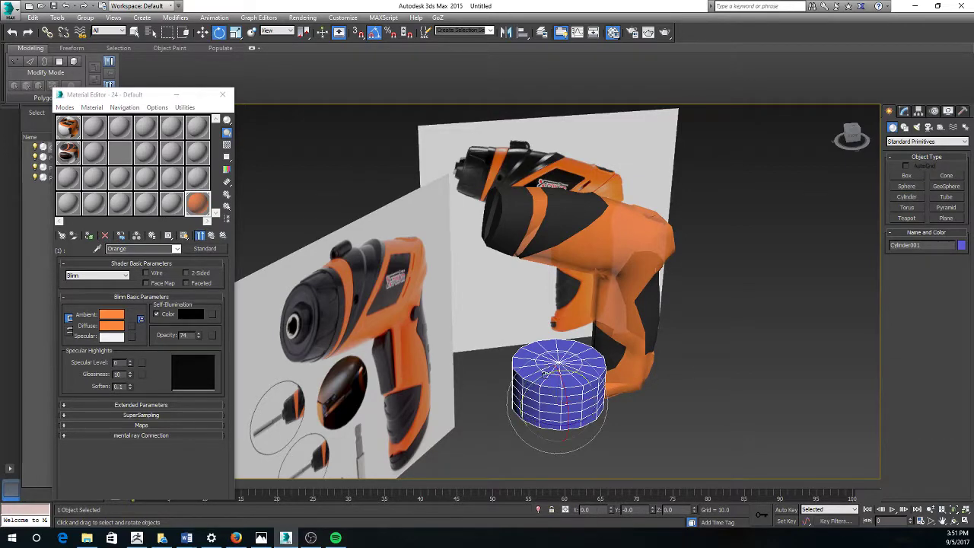
pyautogui.moveTo(547, 364); pyautogui.dragTo(499, 395)
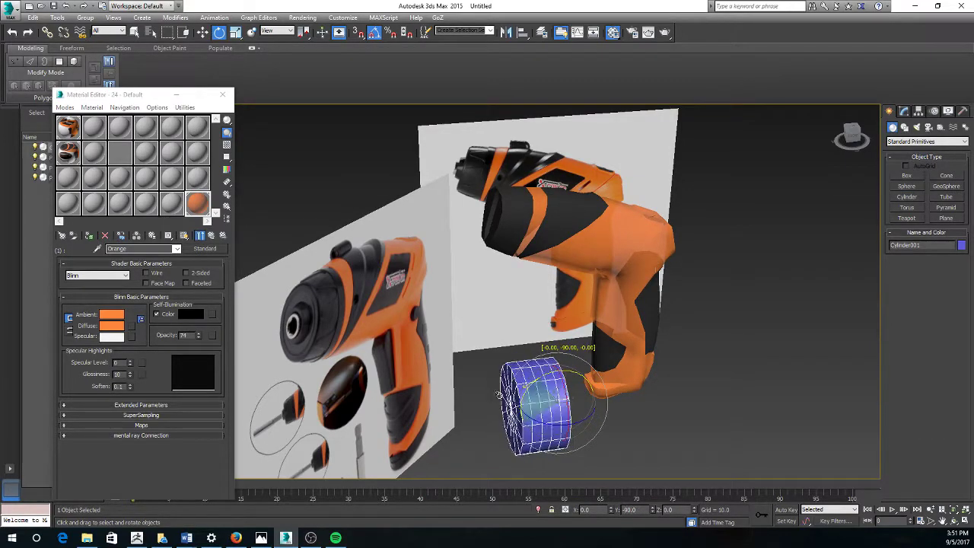
pyautogui.press('w')
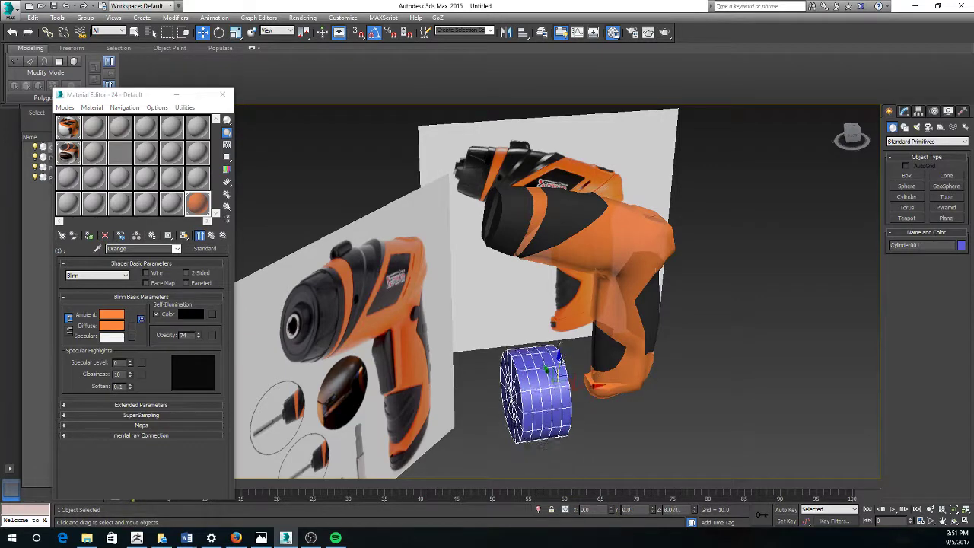
pyautogui.moveTo(557, 383); pyautogui.dragTo(557, 134)
pyautogui.keyDown('alt'); pyautogui.moveTo(557, 134); pyautogui.dragTo(364, 318, button='middle'); pyautogui.keyUp('alt')
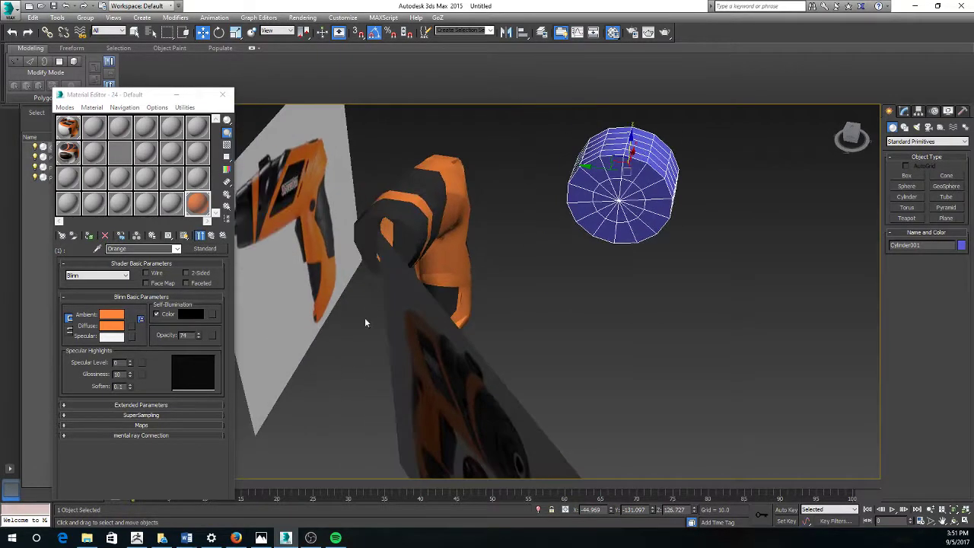
# Step: Move the front-view reference plane away from the model to about X -304, Y 157
pyautogui.click(365, 317)
pyautogui.click(405, 338)
pyautogui.scroll(-5, 501, 347)
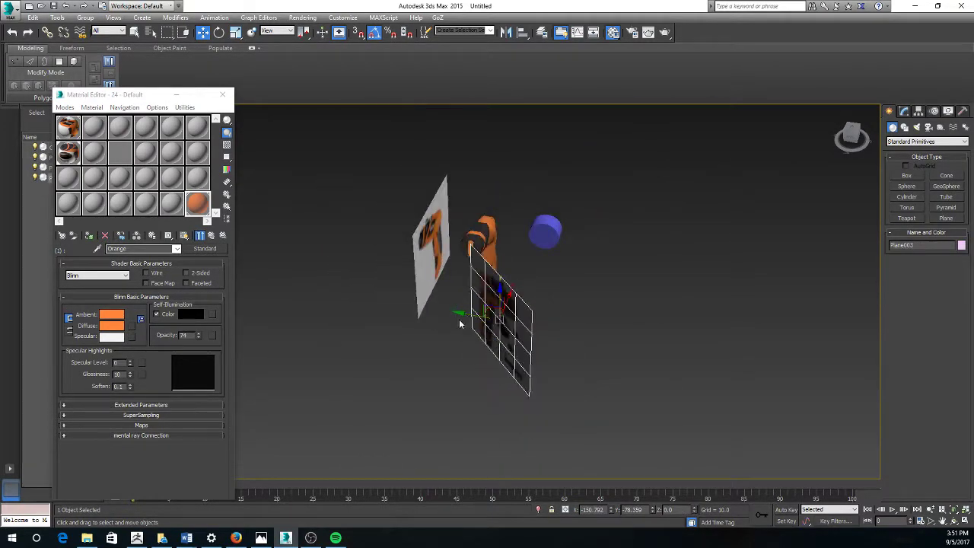
pyautogui.moveTo(464, 314); pyautogui.dragTo(334, 327)
pyautogui.keyDown('alt'); pyautogui.moveTo(449, 324); pyautogui.dragTo(382, 310, button='middle'); pyautogui.keyUp('alt')
pyautogui.moveTo(381, 311); pyautogui.dragTo(426, 309, button='middle')
pyautogui.moveTo(451, 291); pyautogui.dragTo(358, 283)
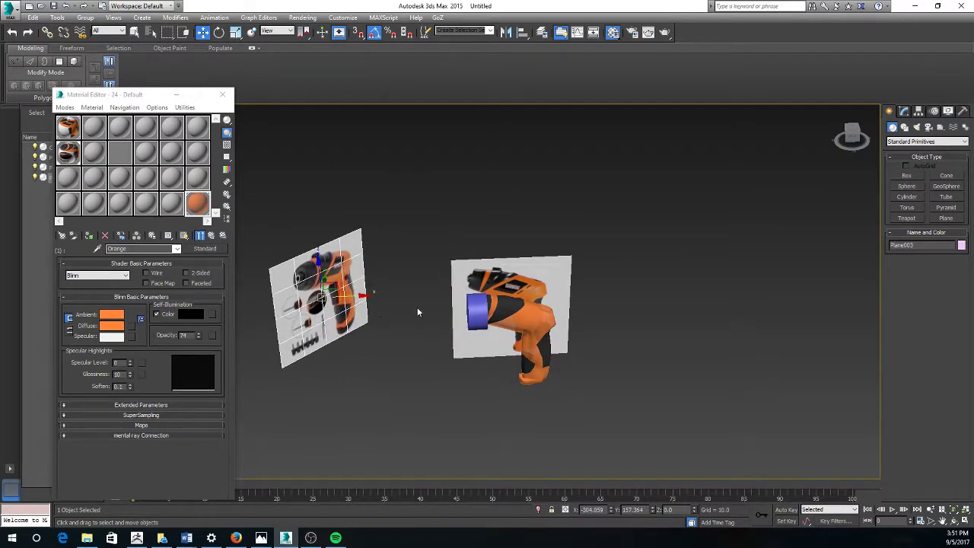
# Step: Move the cylinder sideways and down to the front end of the barrel
pyautogui.keyDown('alt'); pyautogui.moveTo(359, 283); pyautogui.dragTo(627, 164, button='middle'); pyautogui.keyUp('alt')
pyautogui.scroll(5, 648, 181)
pyautogui.click(670, 176)
pyautogui.press('z')
pyautogui.scroll(-8, 659, 156)
pyautogui.scroll(6, 652, 159)
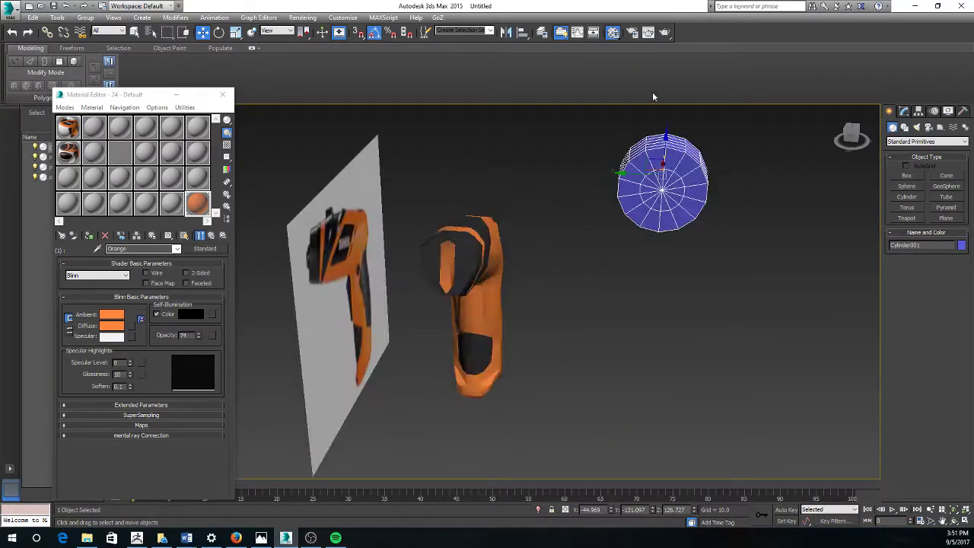
pyautogui.moveTo(656, 162); pyautogui.dragTo(431, 258)
pyautogui.scroll(10, 465, 237)
pyautogui.keyDown('alt'); pyautogui.moveTo(517, 239); pyautogui.dragTo(467, 286, button='middle'); pyautogui.keyUp('alt')
# Step: Rotate the cylinder about the Y axis to -75 degrees to follow the slant of the barrel's front
pyautogui.press('e')
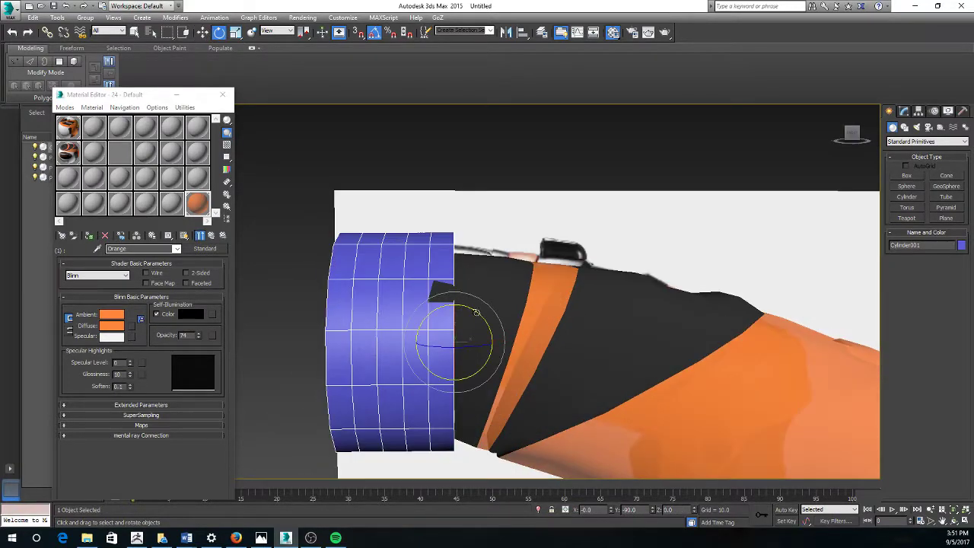
pyautogui.click(480, 310)
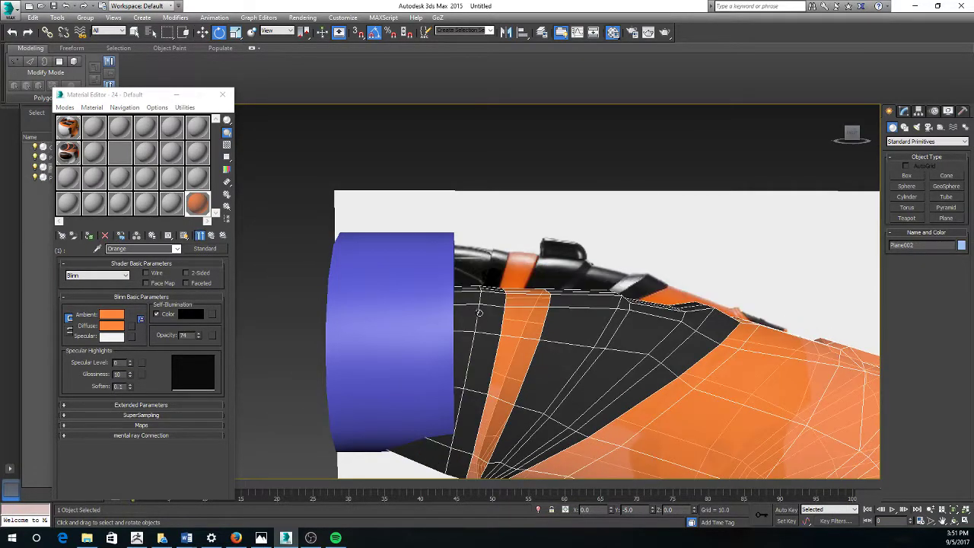
pyautogui.moveTo(490, 259); pyautogui.dragTo(490, 256)
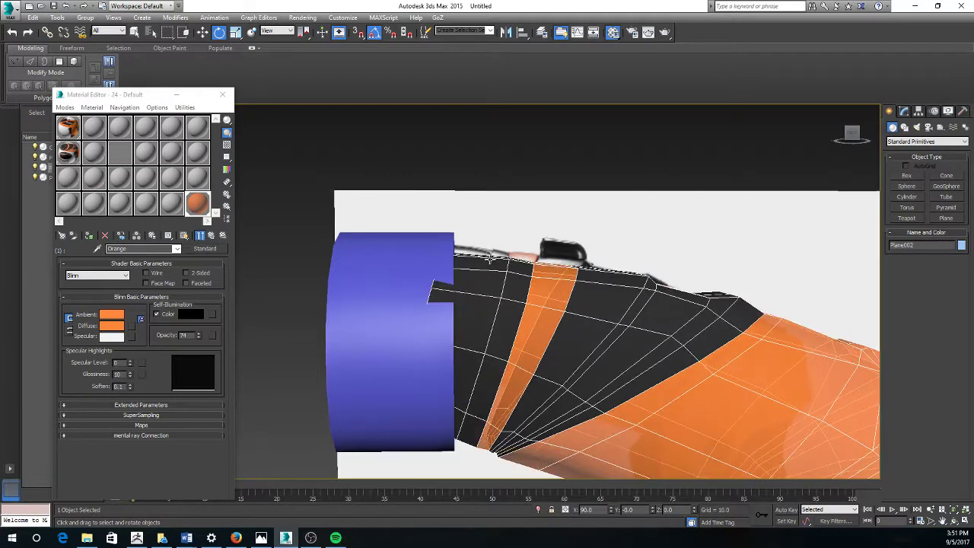
pyautogui.click(385, 262)
pyautogui.moveTo(482, 313); pyautogui.dragTo(485, 335)
pyautogui.press('w')
pyautogui.hotkey('ctrl', 'z')
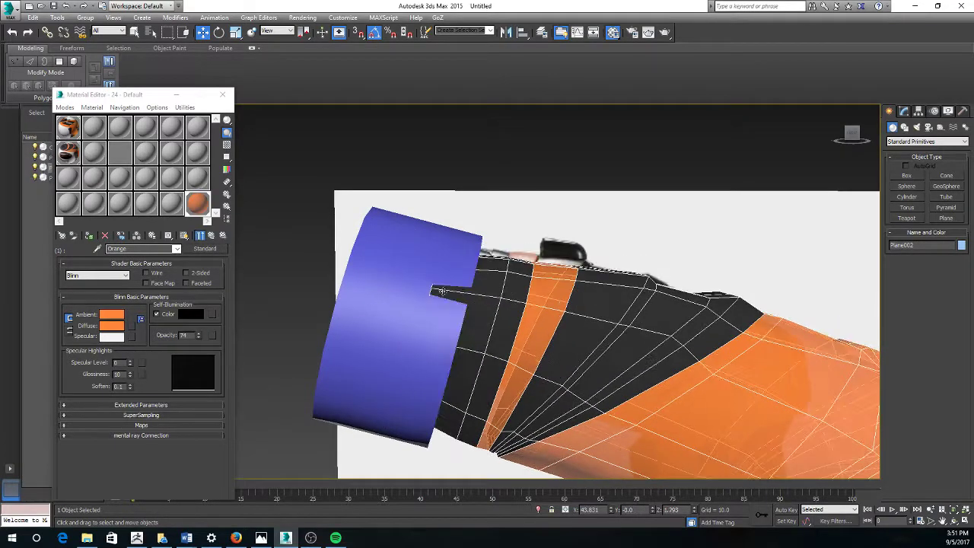
pyautogui.click(419, 271)
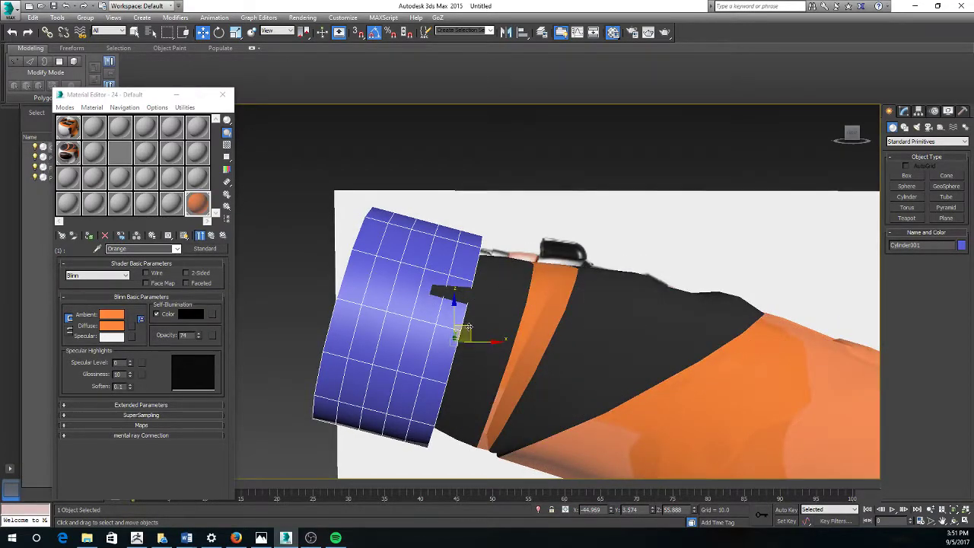
# Step: Reset the cylinder's Y position to 0 and reduce its radius to about 19.2
pyautogui.keyDown('alt'); pyautogui.moveTo(468, 327); pyautogui.dragTo(748, 262, button='middle'); pyautogui.keyUp('alt')
pyautogui.rightClick(651, 511)
pyautogui.click(905, 111)
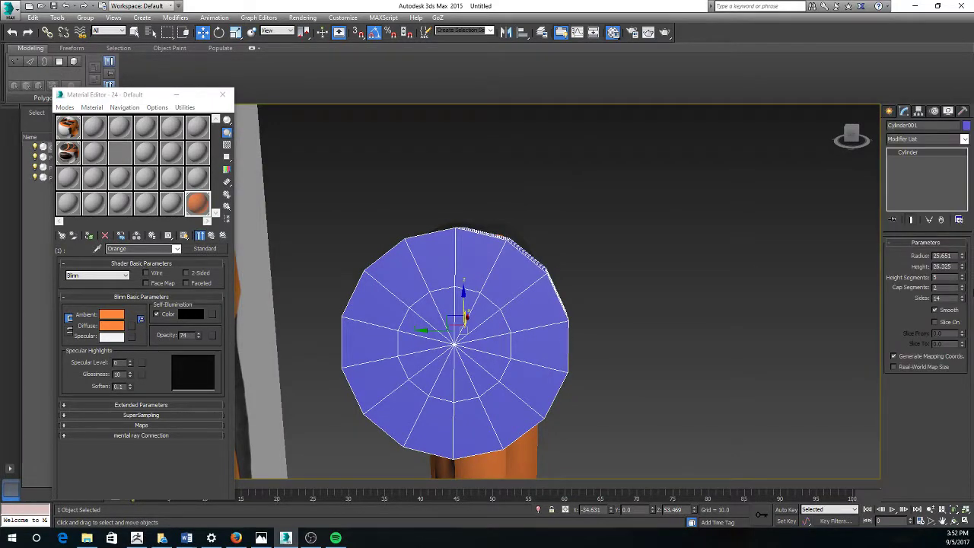
pyautogui.moveTo(963, 256); pyautogui.dragTo(963, 274)
# Step: Move the cylinder back into the barrel's black front section, to about X -27.5, Z 51.5
pyautogui.keyDown('alt'); pyautogui.moveTo(657, 303); pyautogui.dragTo(561, 292, button='middle'); pyautogui.keyUp('alt')
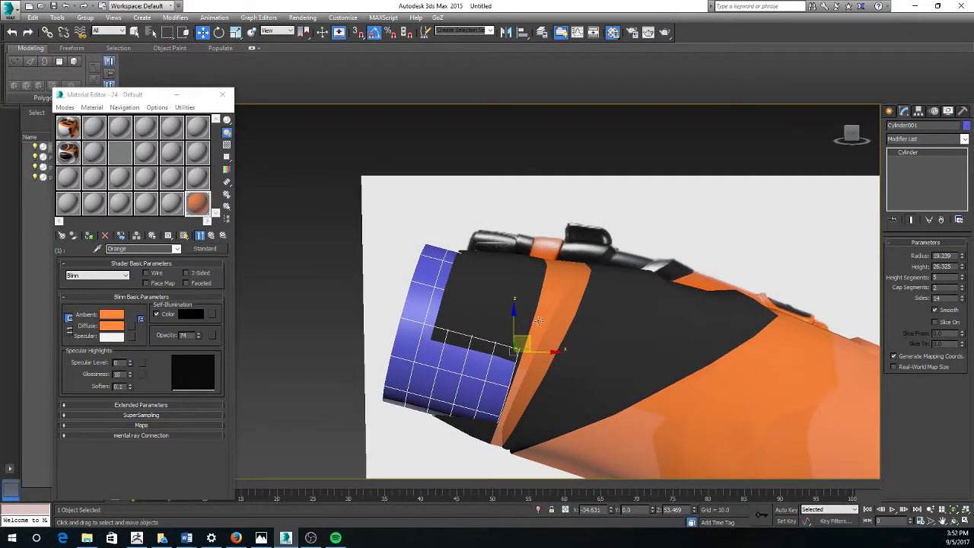
pyautogui.moveTo(528, 341); pyautogui.dragTo(532, 338)
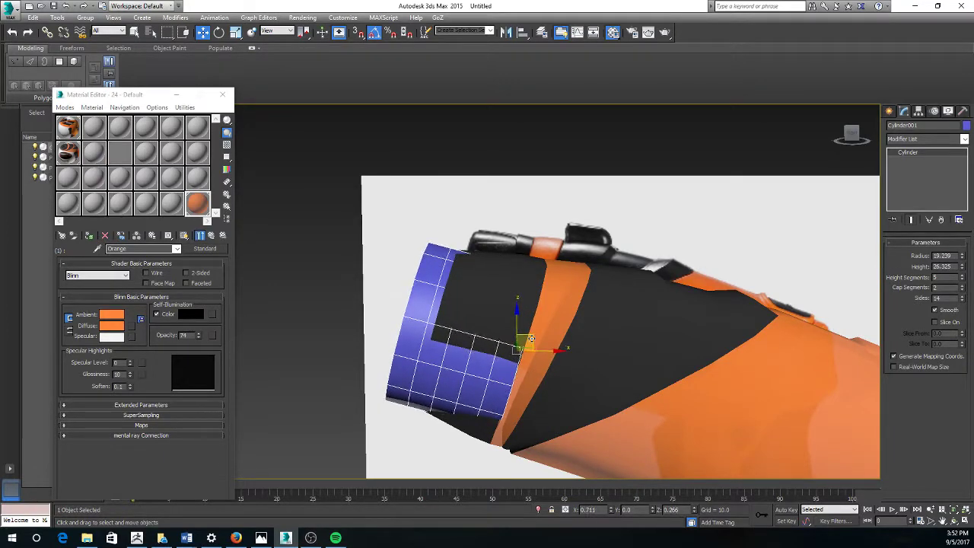
pyautogui.moveTo(531, 338)
pyautogui.keyDown('alt'); pyautogui.mouseDown(button='middle')
pyautogui.moveTo(561, 334)
pyautogui.moveTo(579, 306)
pyautogui.moveTo(582, 332)
pyautogui.moveTo(593, 274)
pyautogui.moveTo(543, 342)
pyautogui.mouseUp(button='middle'); pyautogui.keyUp('alt')
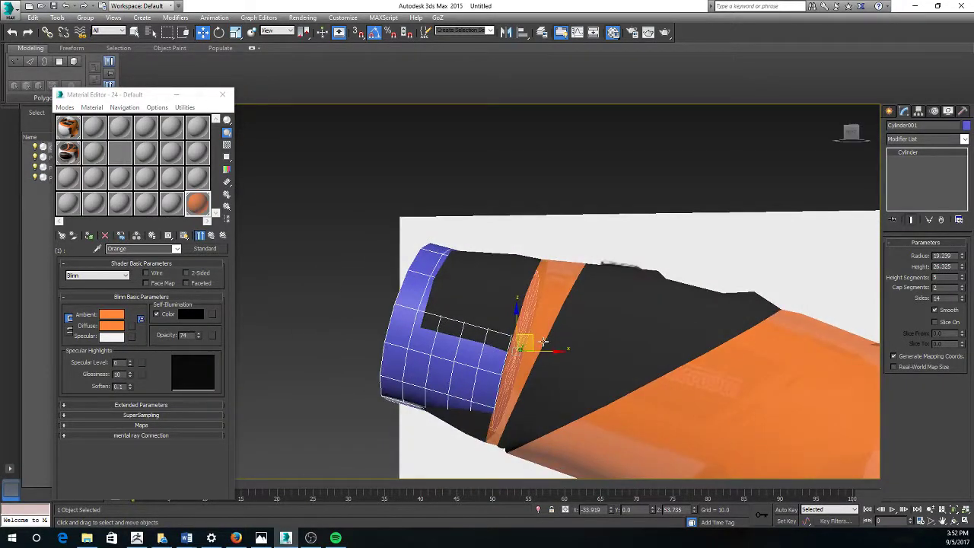
pyautogui.moveTo(529, 341); pyautogui.dragTo(566, 350)
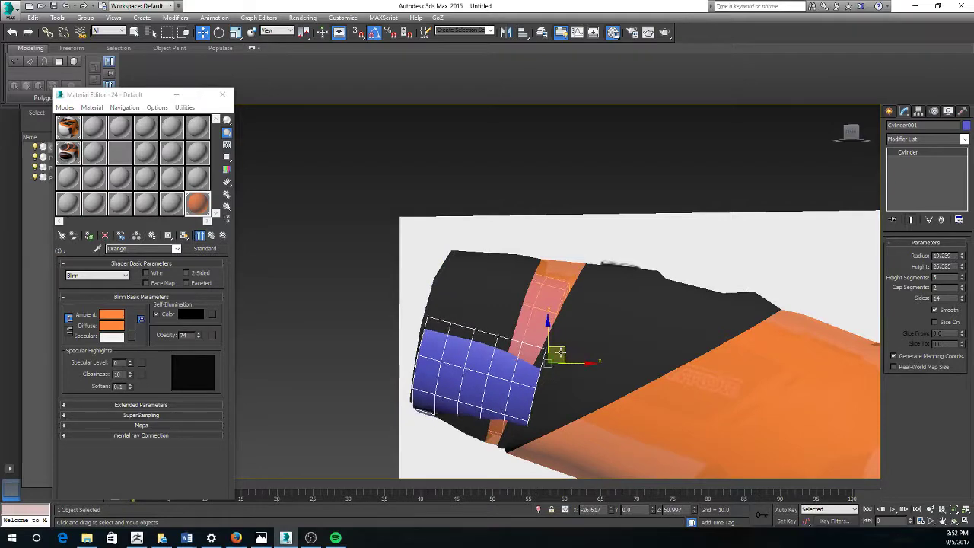
pyautogui.moveTo(566, 350)
pyautogui.keyDown('alt'); pyautogui.mouseDown(button='middle')
pyautogui.moveTo(579, 348)
pyautogui.moveTo(552, 358)
pyautogui.moveTo(556, 349)
pyautogui.mouseUp(button='middle'); pyautogui.keyUp('alt')
pyautogui.moveTo(557, 349)
pyautogui.mouseDown()
pyautogui.moveTo(569, 351)
pyautogui.moveTo(559, 347)
pyautogui.mouseUp()
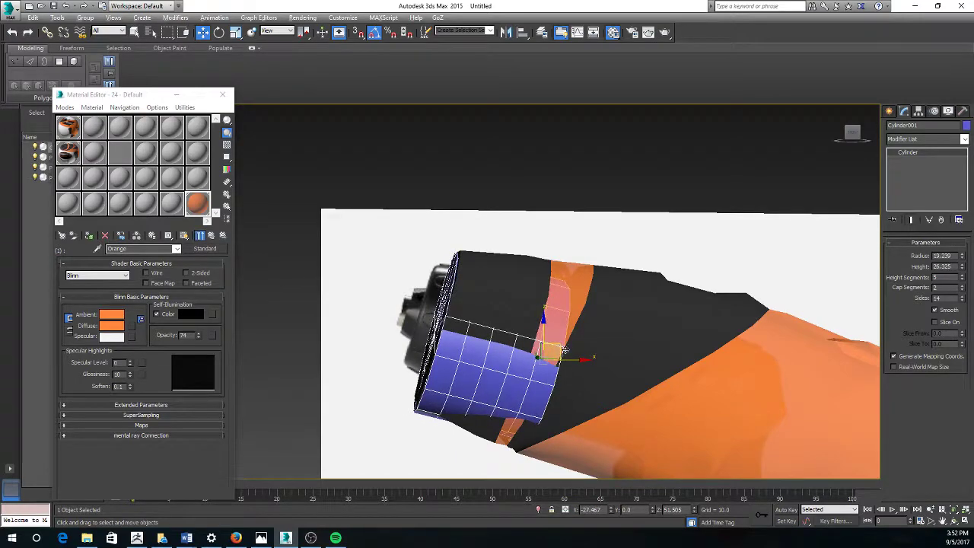
# Step: Raise the cylinder to about Z 53.1 and set its radius to about 17.6 to fit the barrel's front rim
pyautogui.keyDown('alt'); pyautogui.moveTo(564, 351); pyautogui.dragTo(496, 358, button='middle'); pyautogui.keyUp('alt')
pyautogui.press('e')
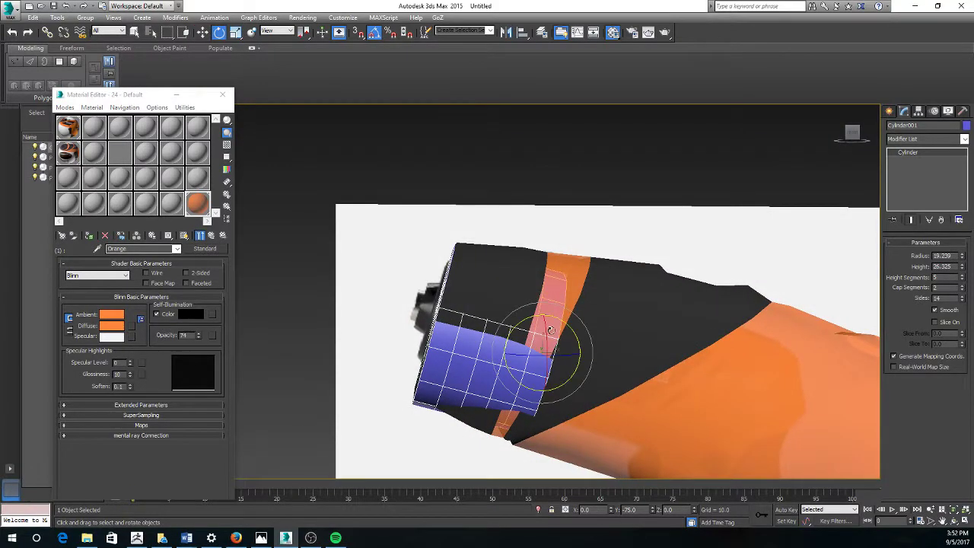
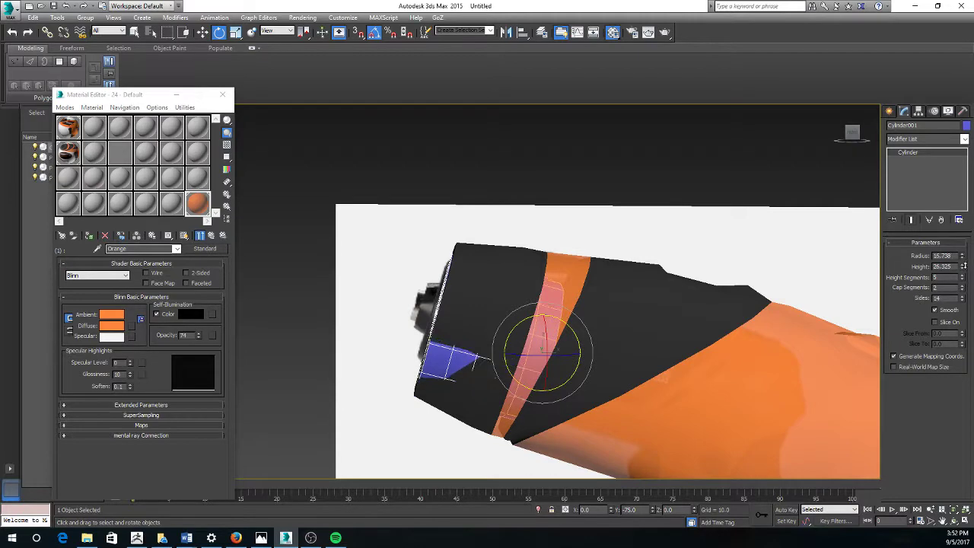
pyautogui.keyDown('alt'); pyautogui.moveTo(578, 335); pyautogui.dragTo(555, 343, button='middle'); pyautogui.keyUp('alt')
pyautogui.press('w')
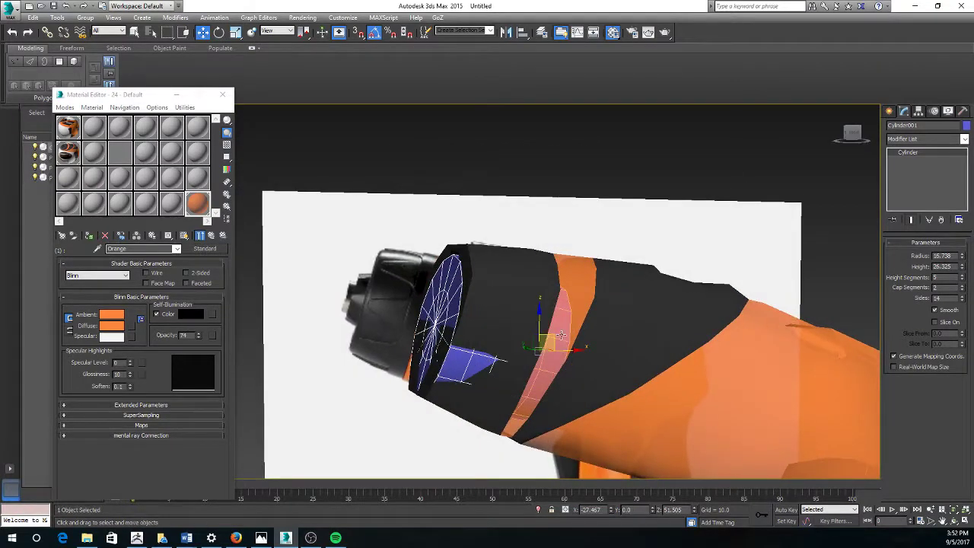
pyautogui.moveTo(550, 326); pyautogui.dragTo(555, 328)
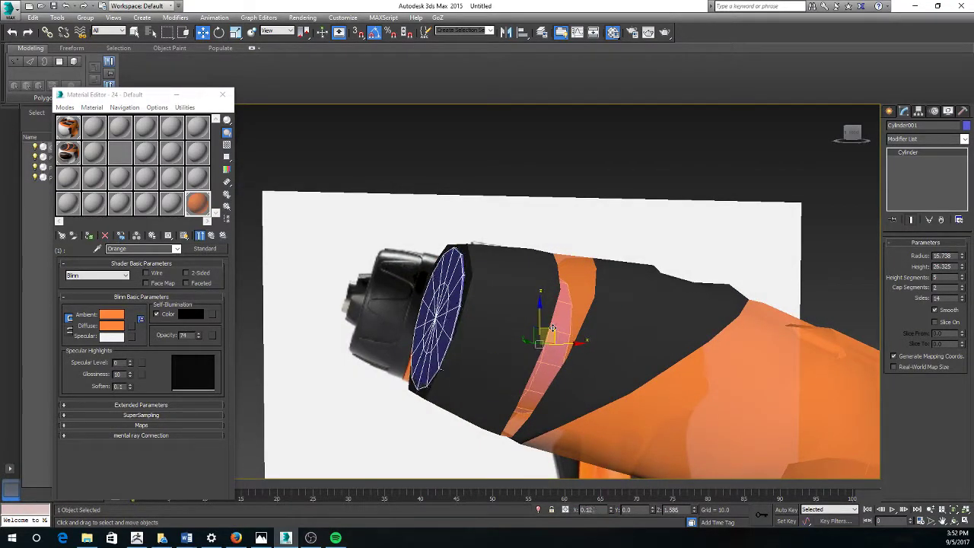
pyautogui.keyDown('alt'); pyautogui.moveTo(552, 330); pyautogui.dragTo(797, 320, button='middle'); pyautogui.keyUp('alt')
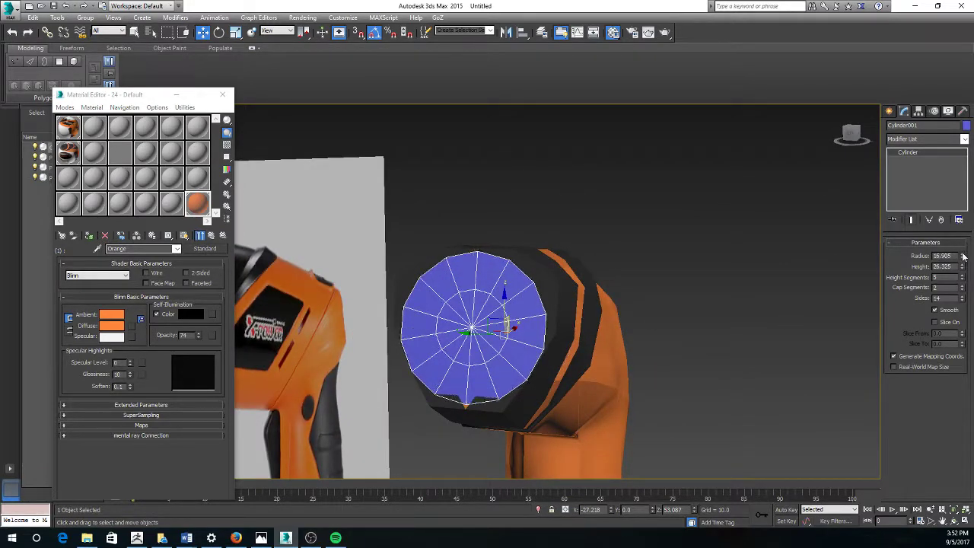
pyautogui.moveTo(964, 258); pyautogui.dragTo(962, 248)
# Step: Fine-tune the cylinder's tilt with angle snap off so its face lines up with the barrel's front rim
pyautogui.keyDown('alt'); pyautogui.moveTo(567, 319); pyautogui.dragTo(496, 315, button='middle'); pyautogui.keyUp('alt')
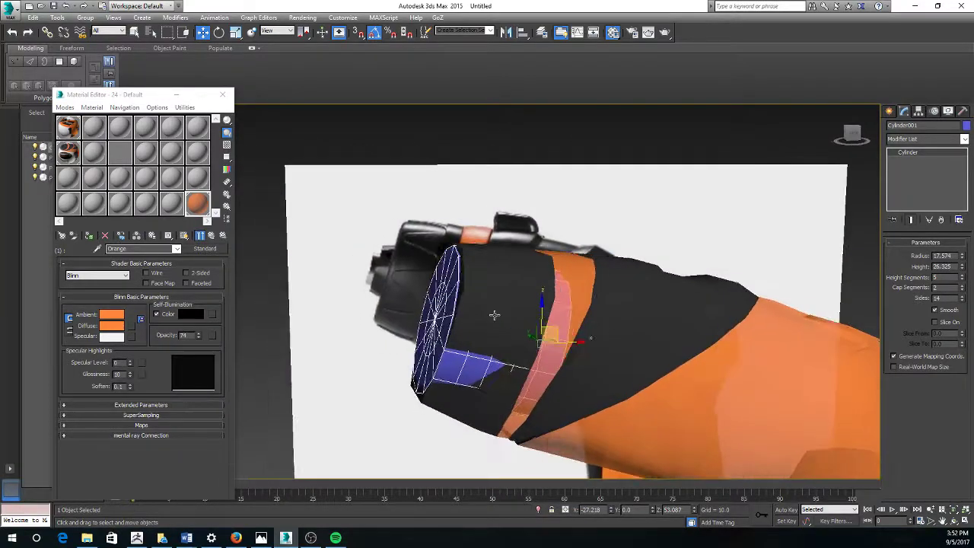
pyautogui.press('e')
pyautogui.click(563, 311)
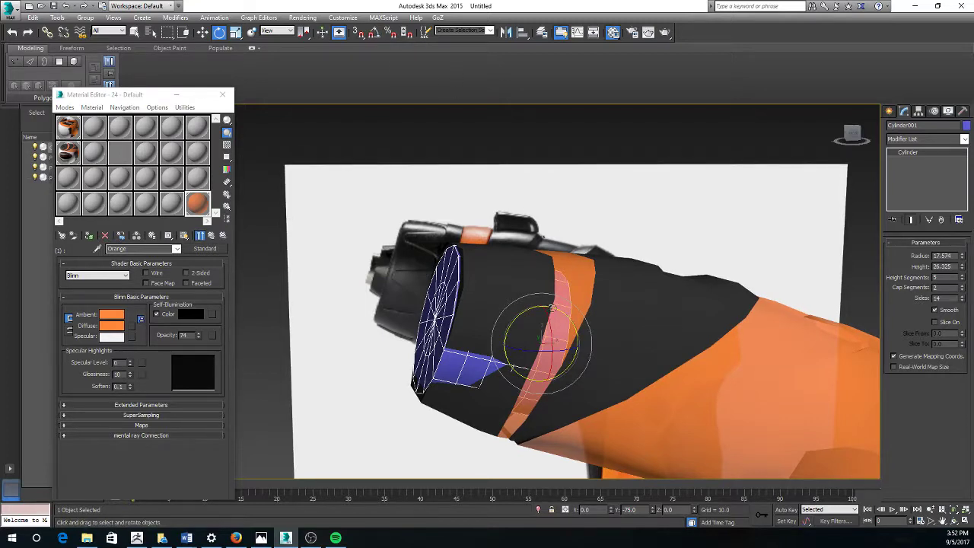
pyautogui.moveTo(562, 304); pyautogui.dragTo(553, 332)
pyautogui.press('w')
pyautogui.keyDown('alt'); pyautogui.moveTo(520, 270); pyautogui.dragTo(545, 284, button='middle'); pyautogui.keyUp('alt')
# Step: Edit the body's vertices with vertex snapping on and snap the rim vertex beside the top centre onto the cylinder's edge
pyautogui.click(580, 288)
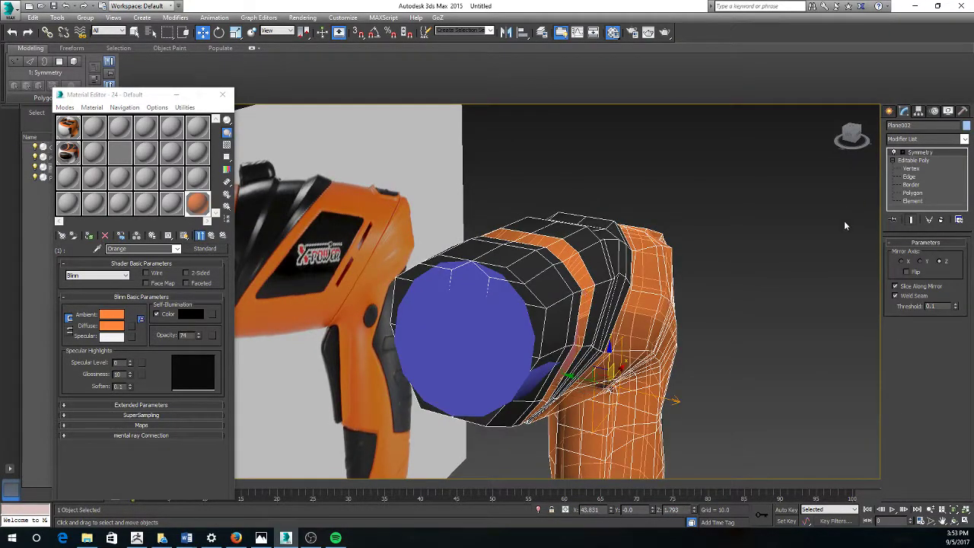
pyautogui.scroll(3, 426, 327)
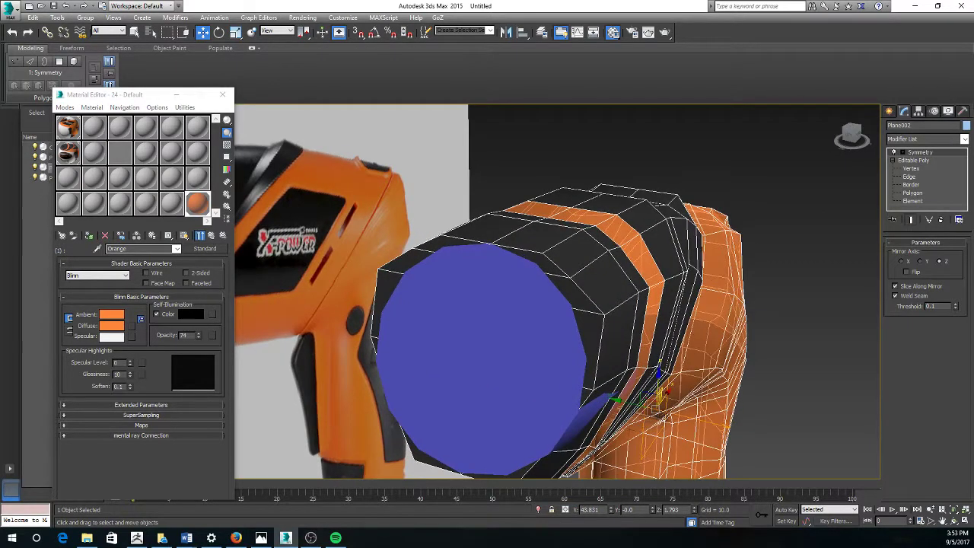
pyautogui.click(912, 171)
pyautogui.keyDown('alt'); pyautogui.moveTo(554, 245); pyautogui.dragTo(691, 259, button='middle'); pyautogui.keyUp('alt')
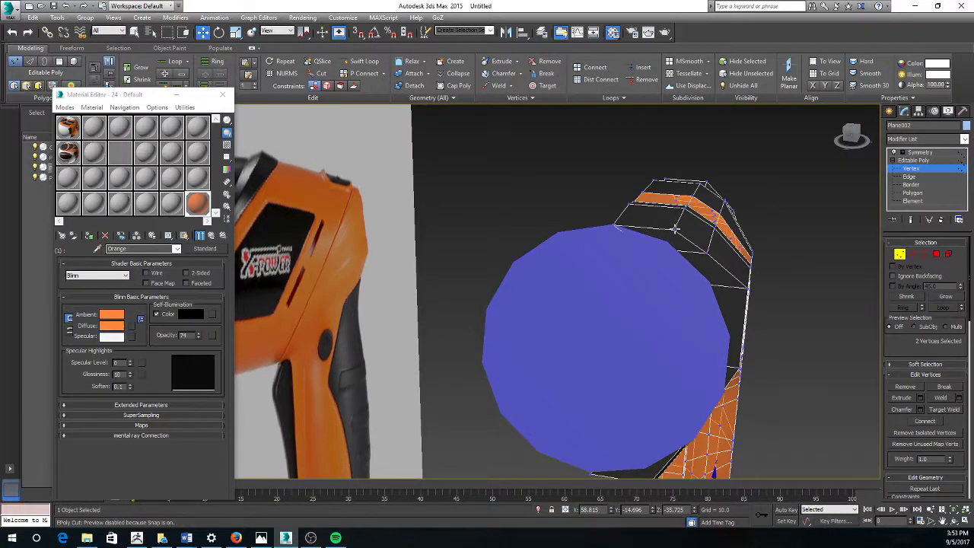
pyautogui.click(676, 229)
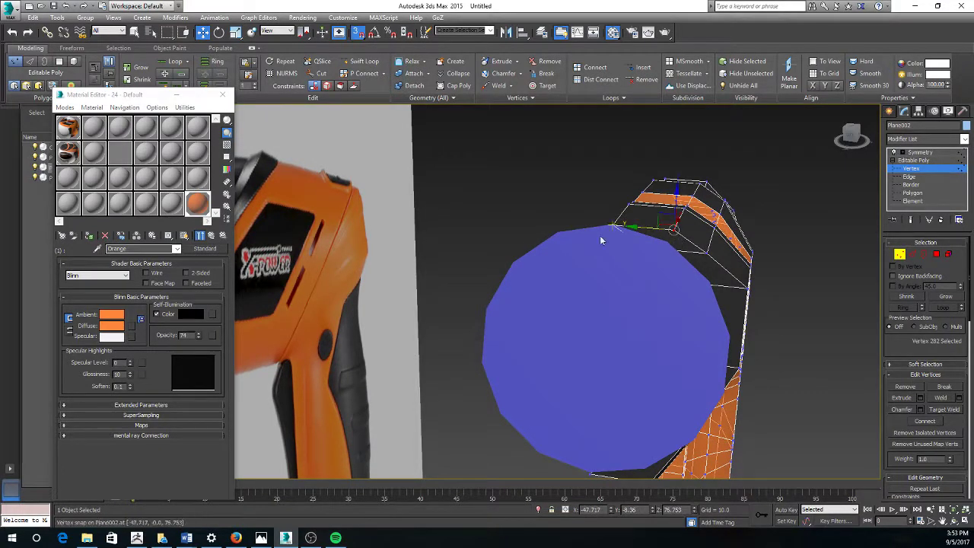
pyautogui.rightClick(358, 32)
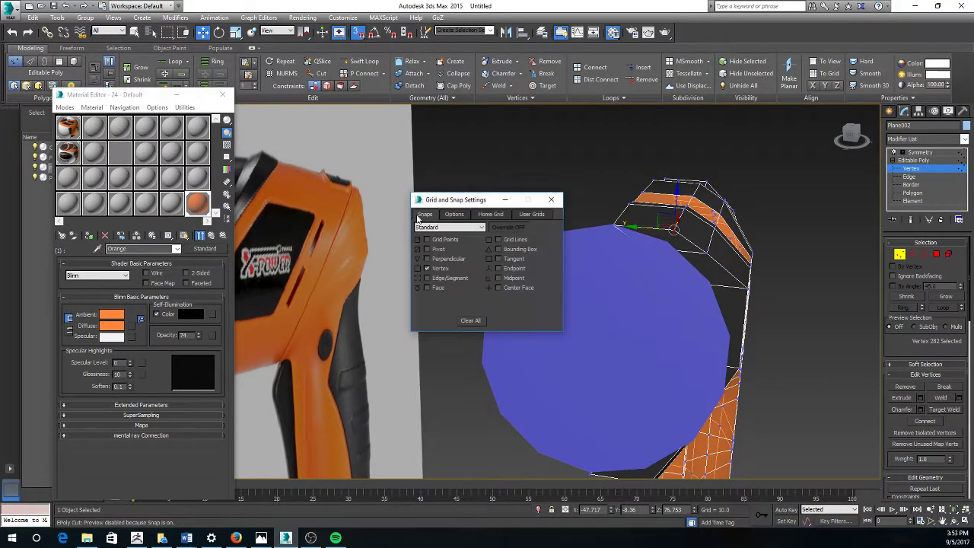
pyautogui.click(551, 204)
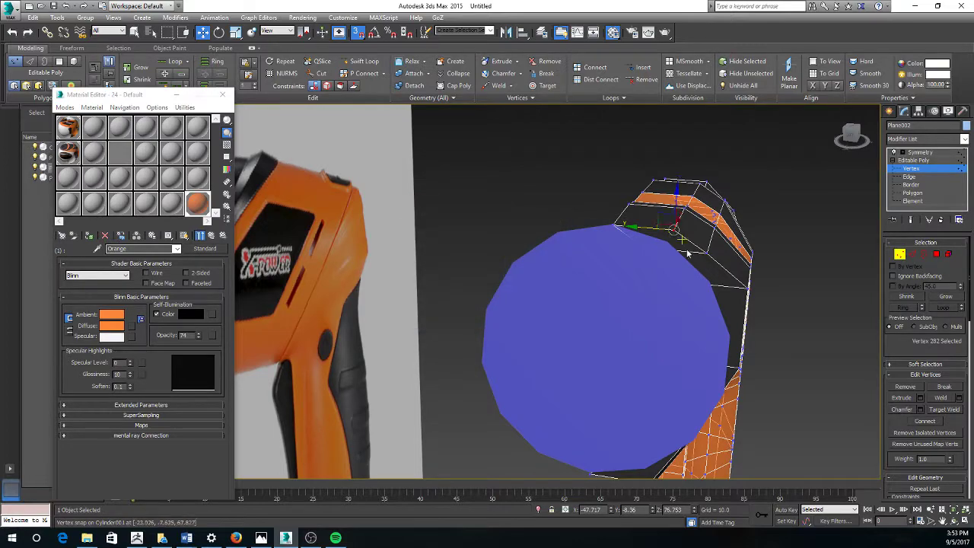
pyautogui.moveTo(669, 223); pyautogui.dragTo(662, 245)
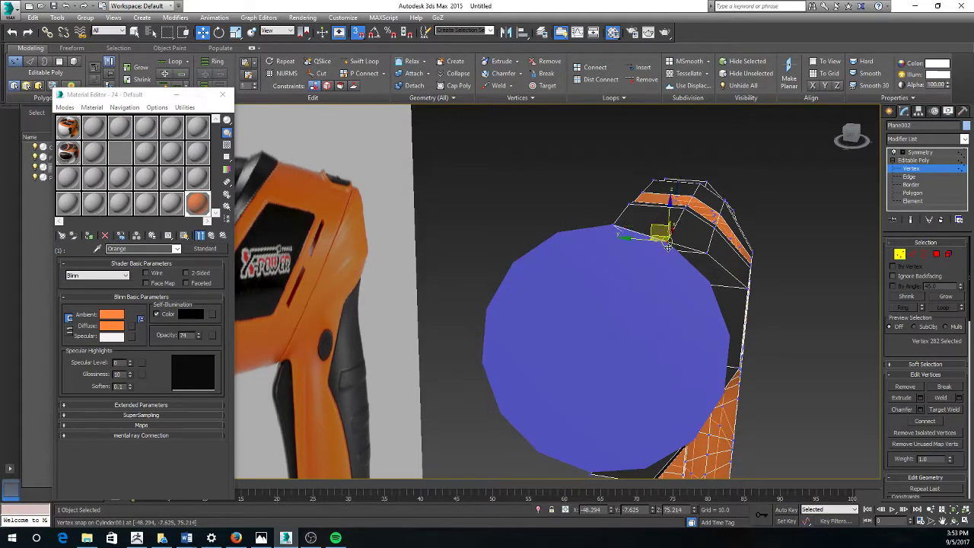
# Step: Snap the lower vertices of the barrel's front rim onto the matching corners of the cylinder
pyautogui.keyDown('alt'); pyautogui.moveTo(662, 246); pyautogui.dragTo(719, 280, button='middle'); pyautogui.keyUp('alt')
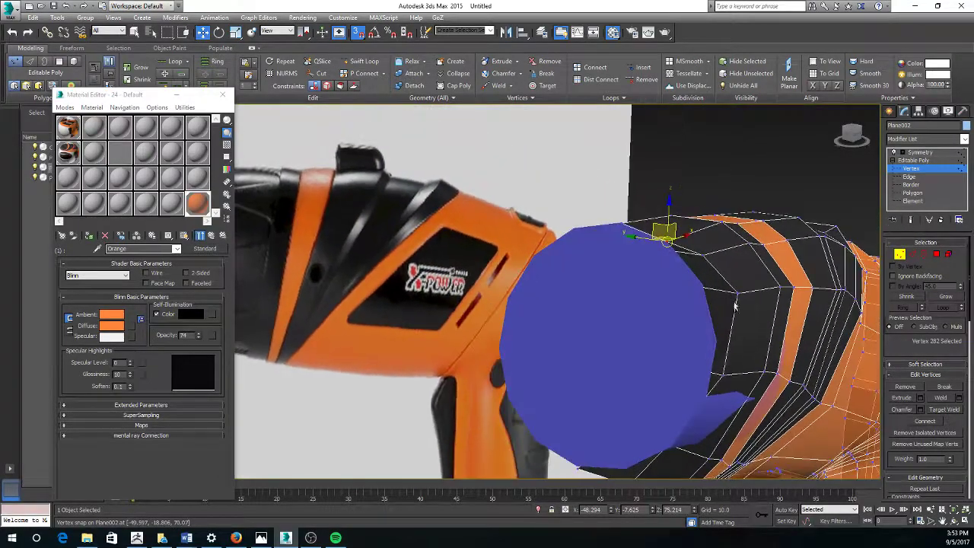
pyautogui.keyDown('alt'); pyautogui.moveTo(728, 372); pyautogui.dragTo(716, 419, button='middle'); pyautogui.keyUp('alt')
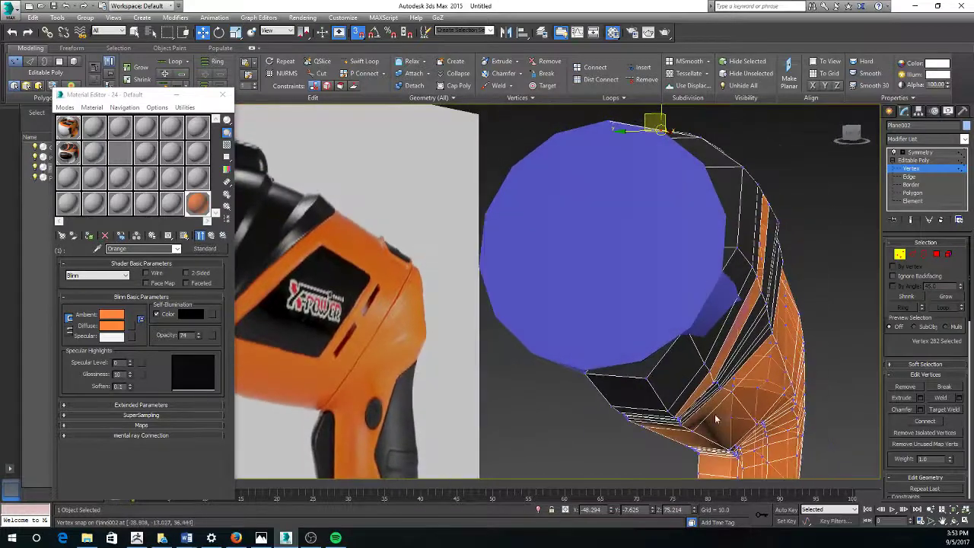
pyautogui.click(586, 376)
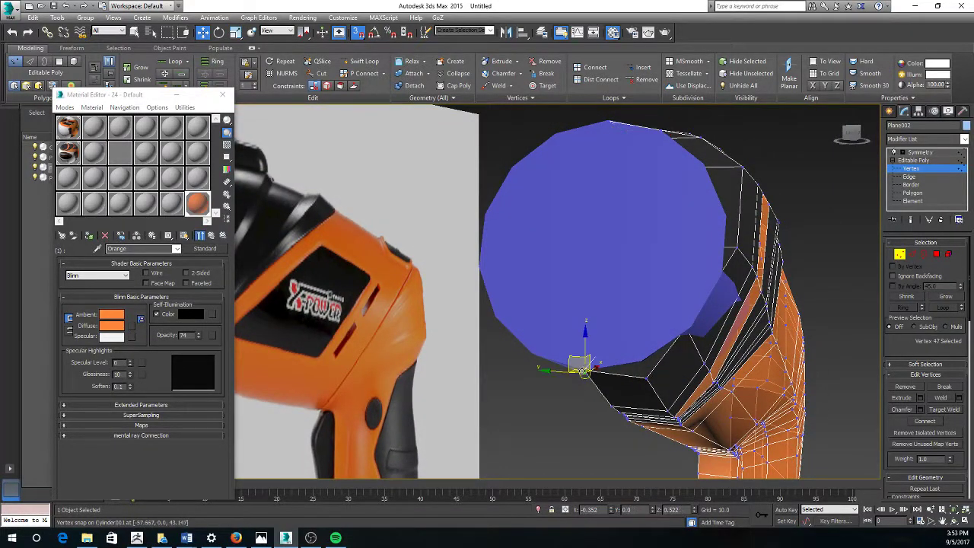
pyautogui.moveTo(646, 381); pyautogui.dragTo(642, 361)
pyautogui.moveTo(687, 328); pyautogui.dragTo(694, 329)
# Step: Snap the remaining side vertices of the barrel's front rim onto the cylinder's corners, working upward
pyautogui.keyDown('alt'); pyautogui.moveTo(694, 330); pyautogui.dragTo(679, 329, button='middle'); pyautogui.keyUp('alt')
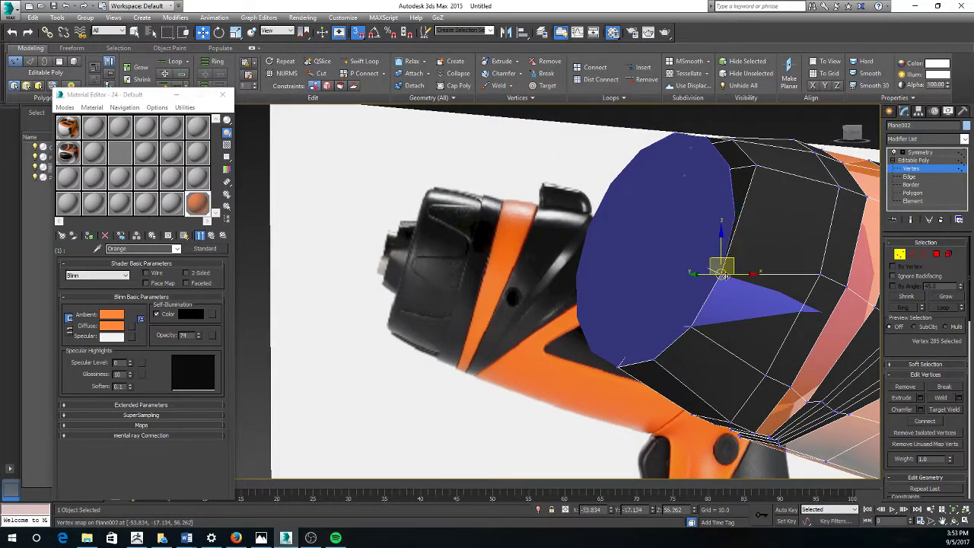
pyautogui.keyDown('alt'); pyautogui.moveTo(742, 237); pyautogui.dragTo(753, 167, button='middle'); pyautogui.keyUp('alt')
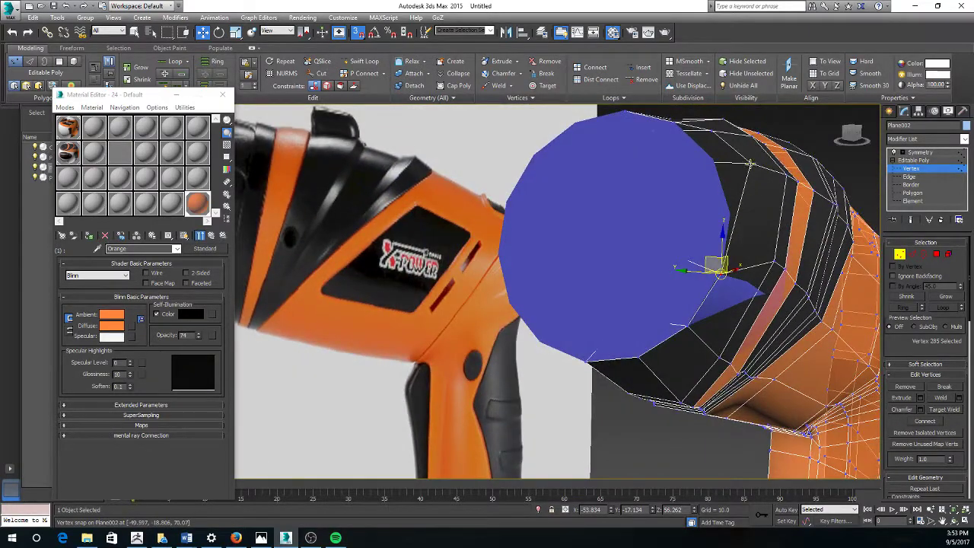
pyautogui.scroll(5, 724, 203)
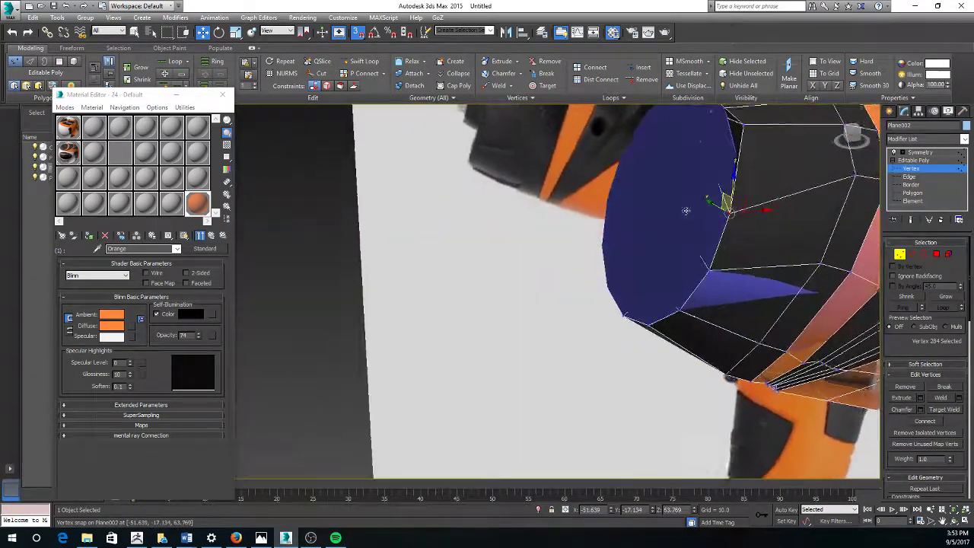
pyautogui.keyDown('alt'); pyautogui.moveTo(686, 210); pyautogui.dragTo(635, 344, button='middle'); pyautogui.keyUp('alt')
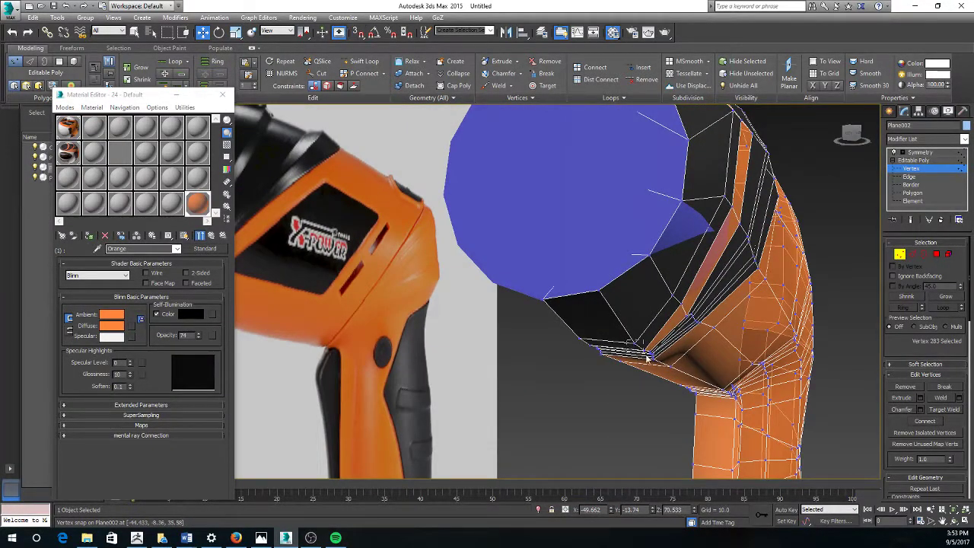
# Step: Reposition the nine clustered vertices on the barrel's underside behind the front rim to follow the cylinder's round profile
pyautogui.keyDown('alt'); pyautogui.moveTo(677, 373); pyautogui.dragTo(625, 336, button='middle'); pyautogui.keyUp('alt')
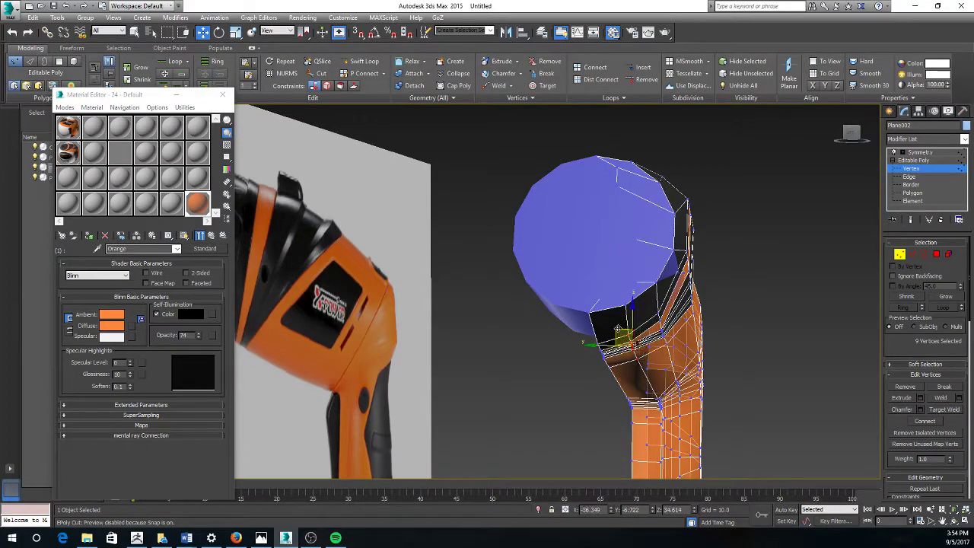
pyautogui.keyDown('alt'); pyautogui.moveTo(618, 329); pyautogui.dragTo(662, 340, button='middle'); pyautogui.keyUp('alt')
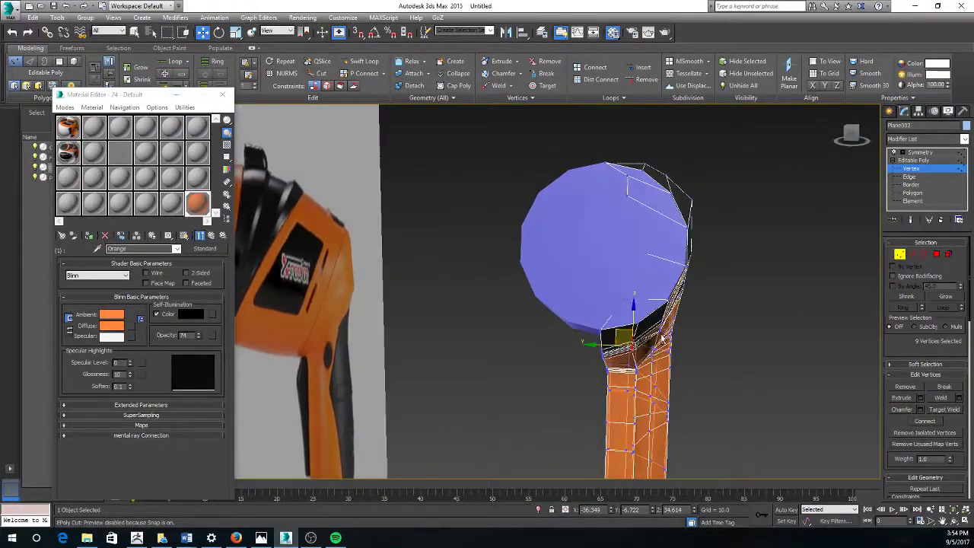
pyautogui.moveTo(662, 338); pyautogui.dragTo(665, 346)
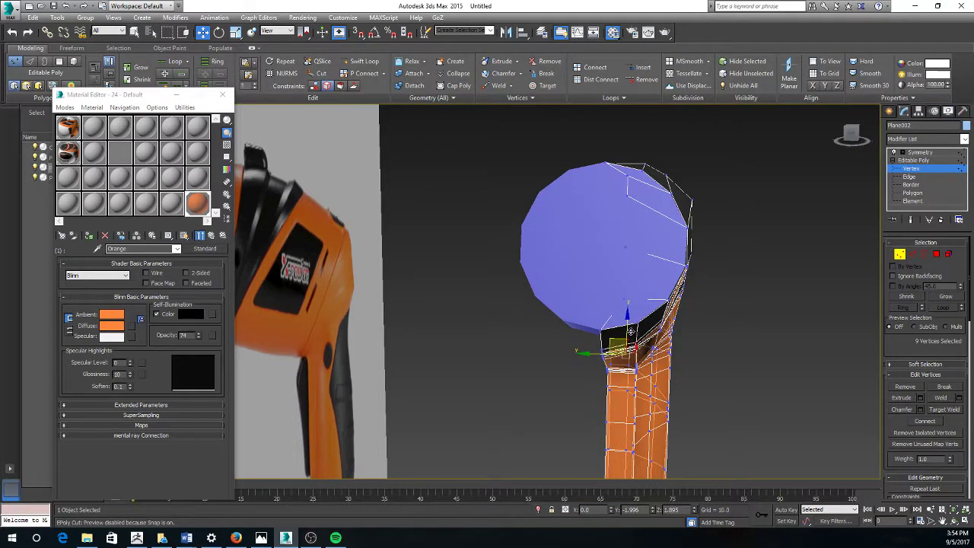
pyautogui.keyDown('alt'); pyautogui.moveTo(630, 331); pyautogui.dragTo(618, 279, button='middle'); pyautogui.keyUp('alt')
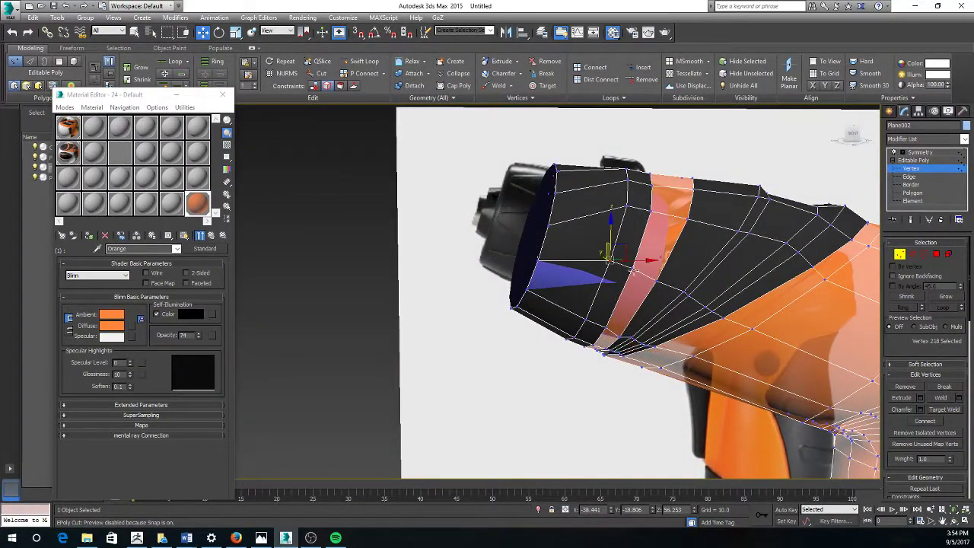
# Step: Select the two lower side vertices just behind the barrel's front rim and move them down and outward to round the barrel
pyautogui.keyDown('ctrl'); pyautogui.click(632, 272); pyautogui.keyUp('ctrl')
pyautogui.keyDown('alt'); pyautogui.moveTo(630, 301); pyautogui.dragTo(699, 321, button='middle'); pyautogui.keyUp('alt')
pyautogui.moveTo(606, 246); pyautogui.dragTo(603, 257)
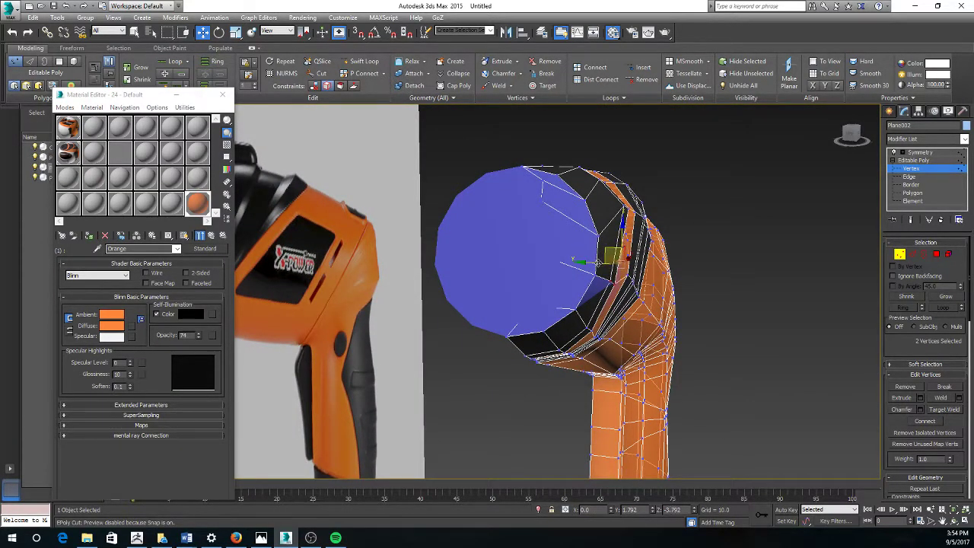
pyautogui.keyDown('alt'); pyautogui.moveTo(599, 262); pyautogui.dragTo(538, 256, button='middle'); pyautogui.keyUp('alt')
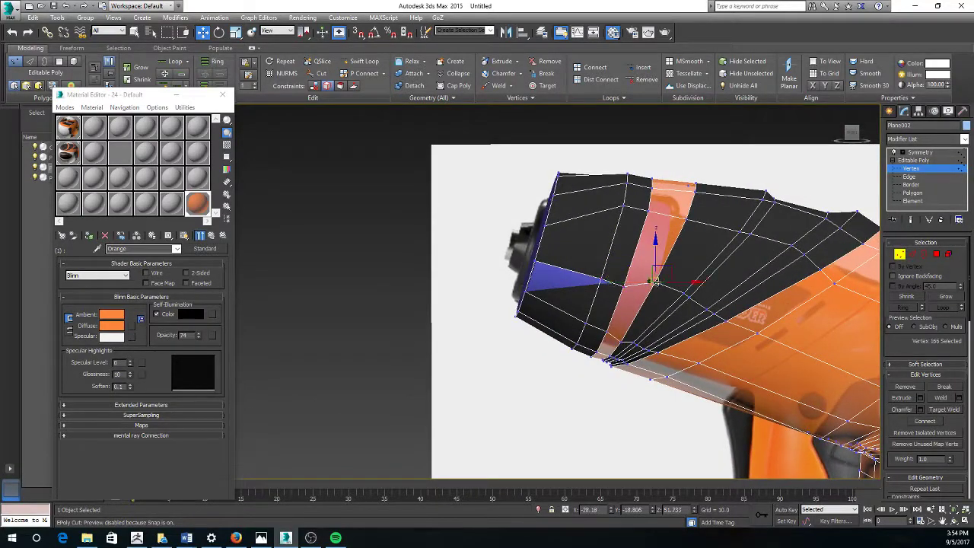
# Step: Move the three side vertices behind the orange stripe's lower half downward and rotate them slightly to even out the edge flow
pyautogui.keyDown('ctrl'); pyautogui.click(688, 296); pyautogui.keyUp('ctrl')
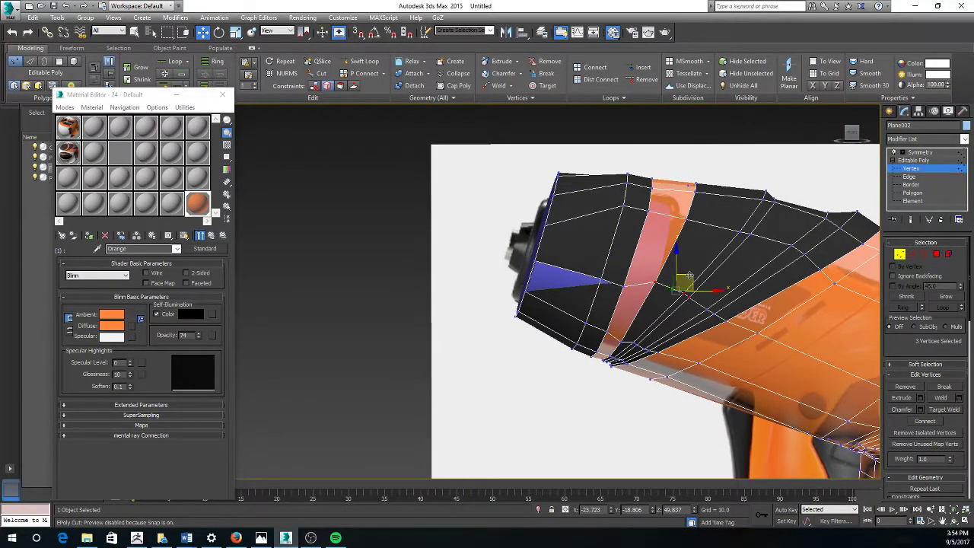
pyautogui.moveTo(689, 275); pyautogui.dragTo(686, 283)
pyautogui.keyDown('alt'); pyautogui.moveTo(682, 286); pyautogui.dragTo(677, 290, button='middle'); pyautogui.keyUp('alt')
pyautogui.press('e')
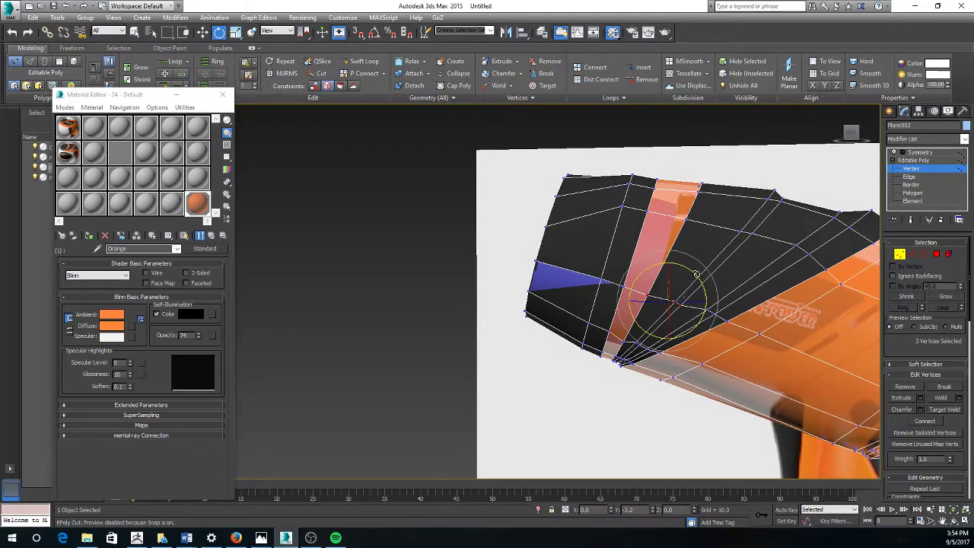
pyautogui.moveTo(696, 274); pyautogui.dragTo(699, 278)
# Step: Adjust the position and rotation of the next two side vertices toward the orange shell on the barrel's black section
pyautogui.click(707, 311)
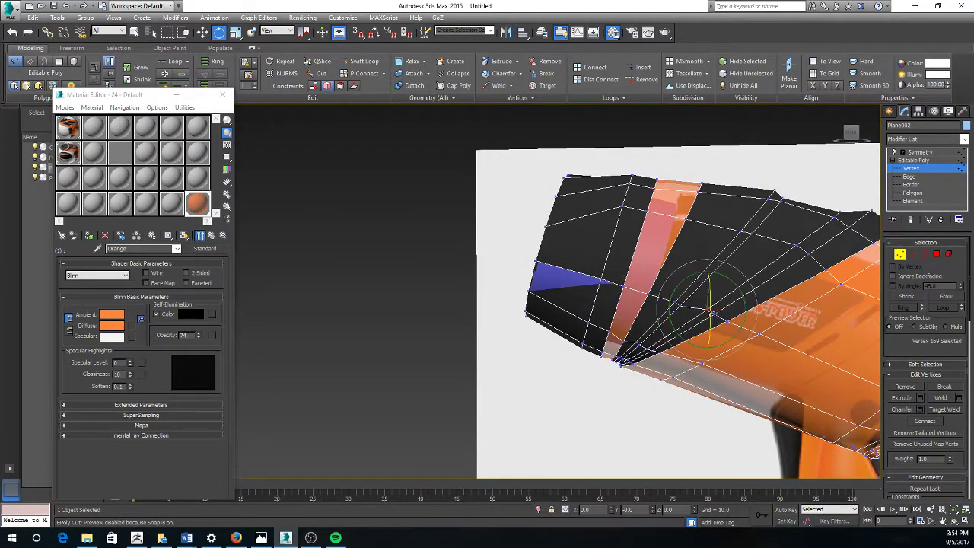
pyautogui.keyDown('ctrl'); pyautogui.click(715, 314); pyautogui.keyUp('ctrl')
pyautogui.press('w')
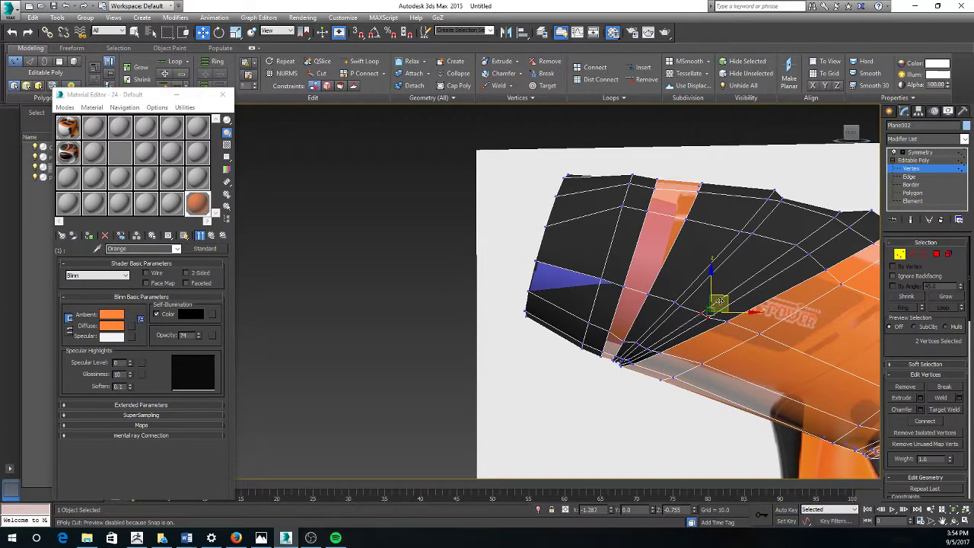
pyautogui.moveTo(721, 300); pyautogui.dragTo(733, 300)
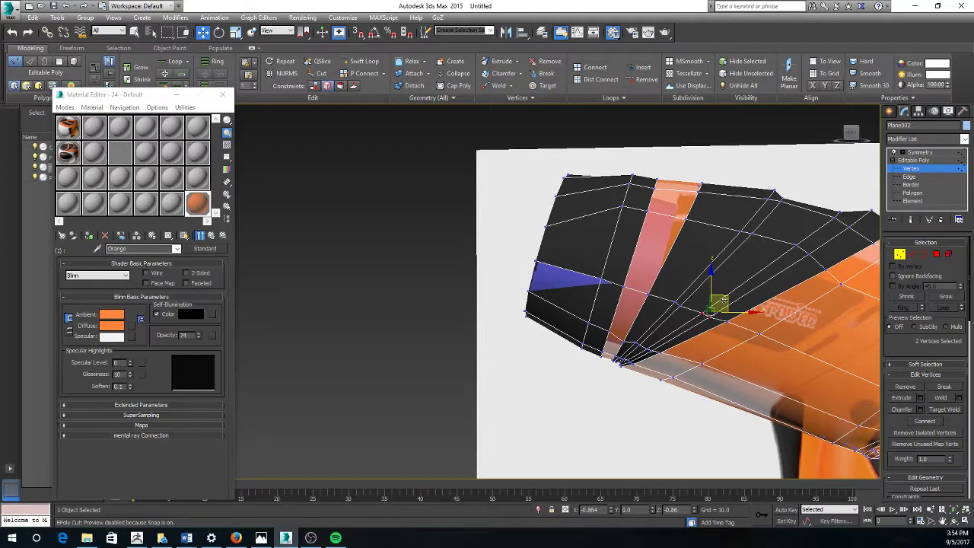
pyautogui.press('e')
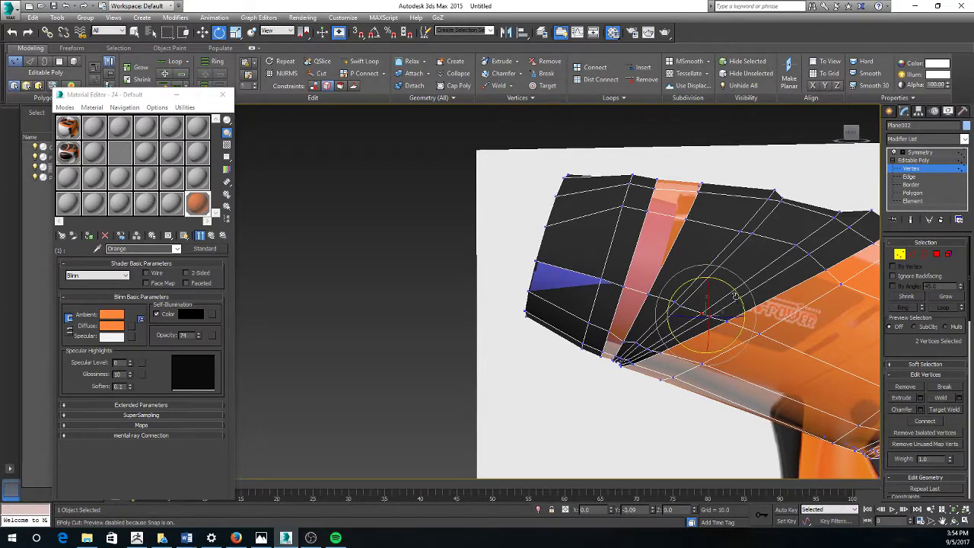
# Step: Select the three vertices along the edge line crossing the orange stripe at mid-height and move them down around the barrel's curve
pyautogui.keyDown('alt'); pyautogui.moveTo(741, 308); pyautogui.dragTo(570, 214, button='middle'); pyautogui.keyUp('alt')
pyautogui.scroll(3, 587, 311)
pyautogui.scroll(-2, 615, 319)
pyautogui.press('w')
pyautogui.click(594, 217)
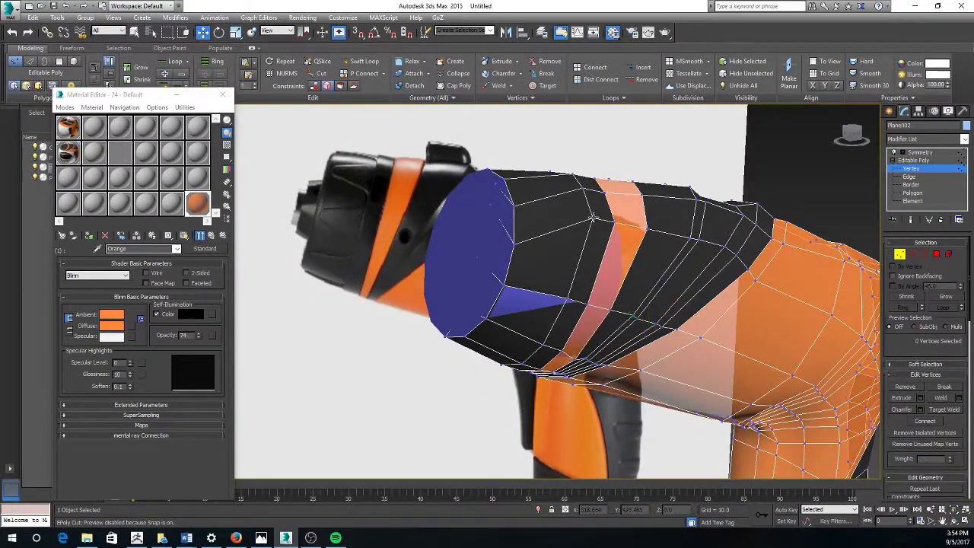
pyautogui.keyDown('ctrl'); pyautogui.click(615, 219); pyautogui.keyUp('ctrl')
pyautogui.keyDown('ctrl'); pyautogui.click(647, 228); pyautogui.keyUp('ctrl')
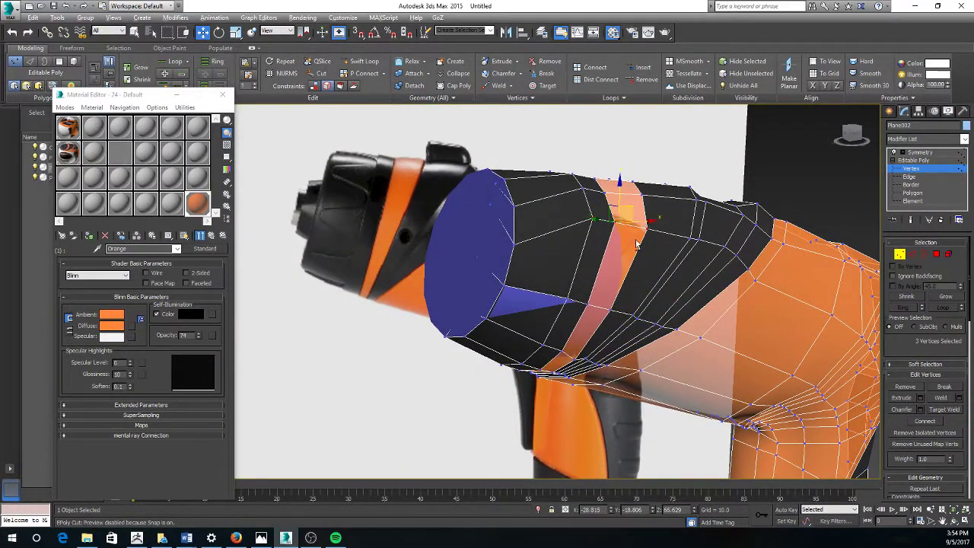
pyautogui.keyDown('alt'); pyautogui.moveTo(646, 228); pyautogui.dragTo(658, 278, button='middle'); pyautogui.keyUp('alt')
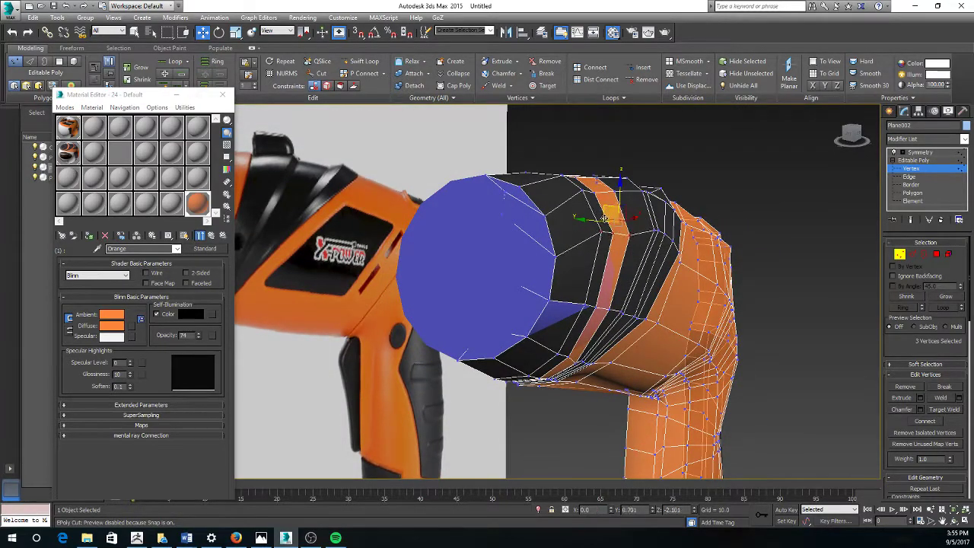
pyautogui.moveTo(597, 225)
pyautogui.keyDown('alt'); pyautogui.mouseDown(button='middle')
pyautogui.moveTo(583, 246)
pyautogui.moveTo(603, 242)
pyautogui.mouseUp(button='middle'); pyautogui.keyUp('alt')
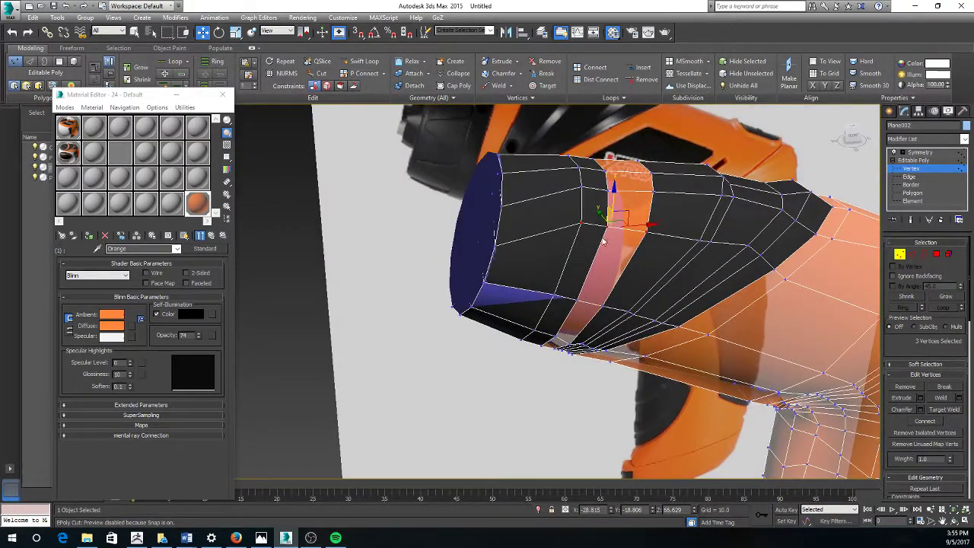
pyautogui.keyDown('alt'); pyautogui.moveTo(610, 207); pyautogui.dragTo(664, 220, button='middle'); pyautogui.keyUp('alt')
pyautogui.moveTo(601, 210); pyautogui.dragTo(599, 233)
pyautogui.keyDown('alt'); pyautogui.moveTo(599, 232); pyautogui.dragTo(548, 207, button='middle'); pyautogui.keyUp('alt')
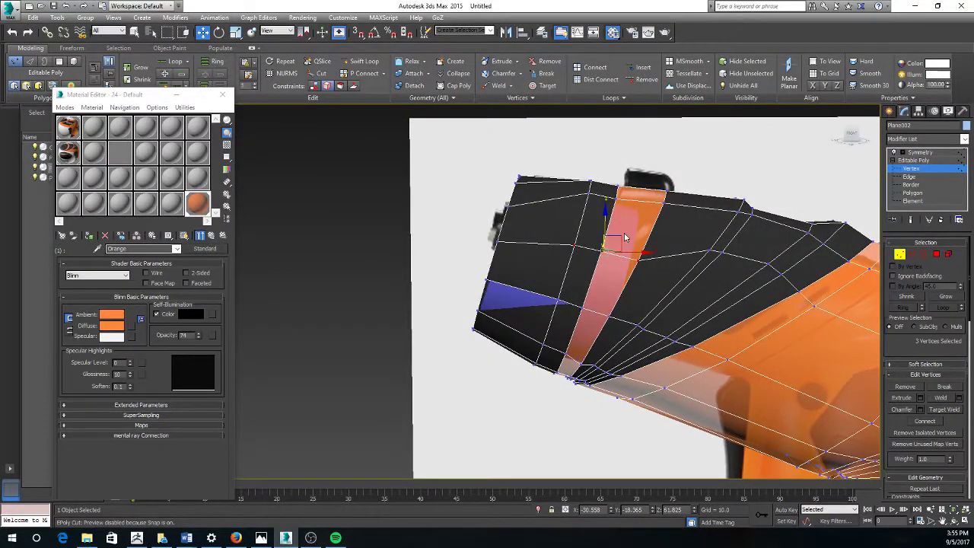
# Step: Fine-tune the height of the three selected stripe vertices to space them evenly on the barrel's side
pyautogui.keyDown('alt'); pyautogui.moveTo(624, 236); pyautogui.dragTo(621, 232, button='middle'); pyautogui.keyUp('alt')
pyautogui.moveTo(620, 238)
pyautogui.mouseDown()
pyautogui.moveTo(609, 241)
pyautogui.moveTo(618, 245)
pyautogui.mouseUp()
pyautogui.keyDown('alt'); pyautogui.moveTo(611, 219); pyautogui.dragTo(599, 204, button='middle'); pyautogui.keyUp('alt')
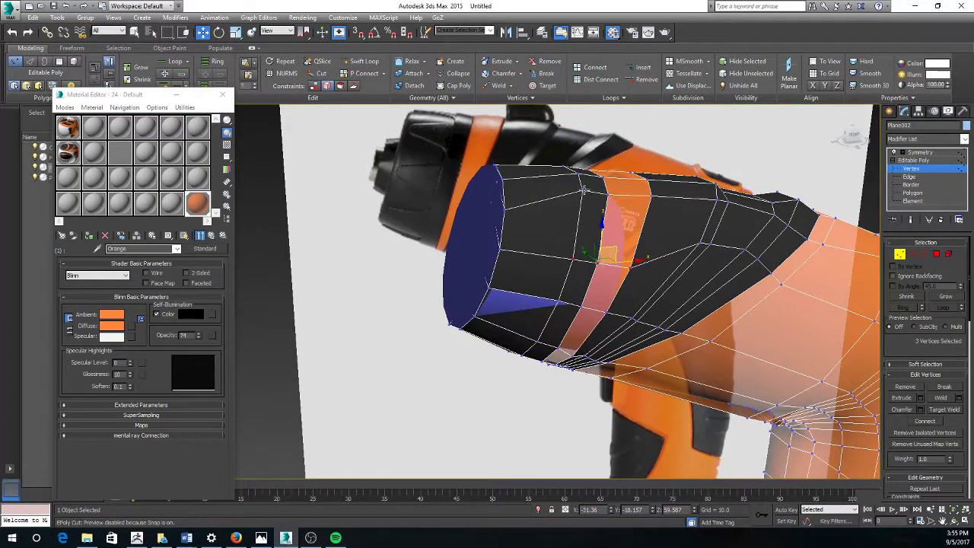
# Step: Select the three vertices in the next row up across the orange stripe and lower them to match the cylinder's curvature
pyautogui.click(583, 189)
pyautogui.keyDown('ctrl'); pyautogui.click(607, 195); pyautogui.keyUp('ctrl')
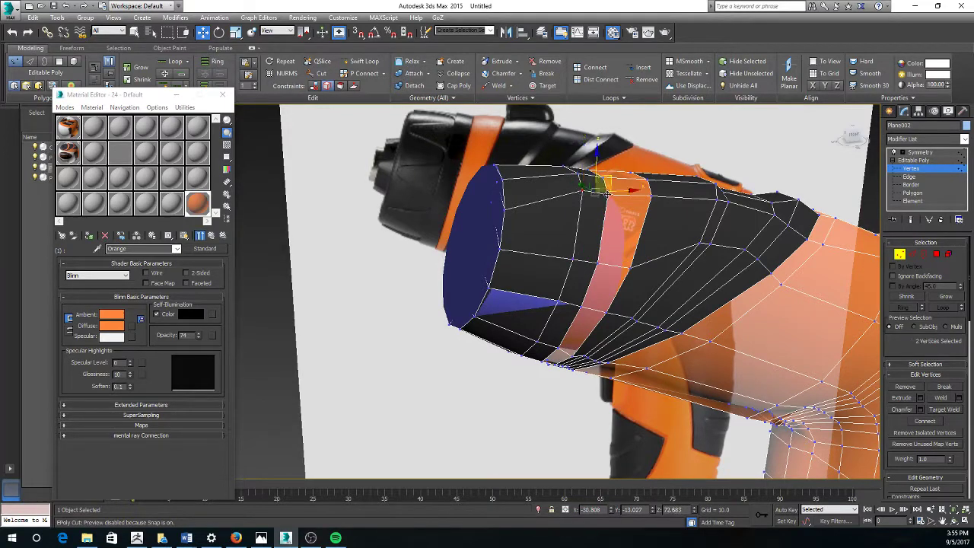
pyautogui.keyDown('ctrl'); pyautogui.click(650, 194); pyautogui.keyUp('ctrl')
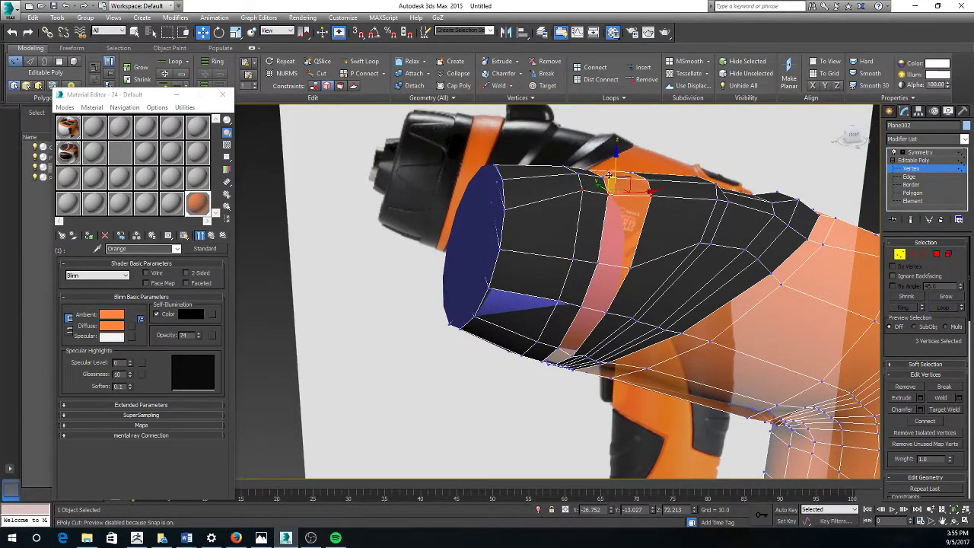
pyautogui.moveTo(610, 176); pyautogui.dragTo(604, 185)
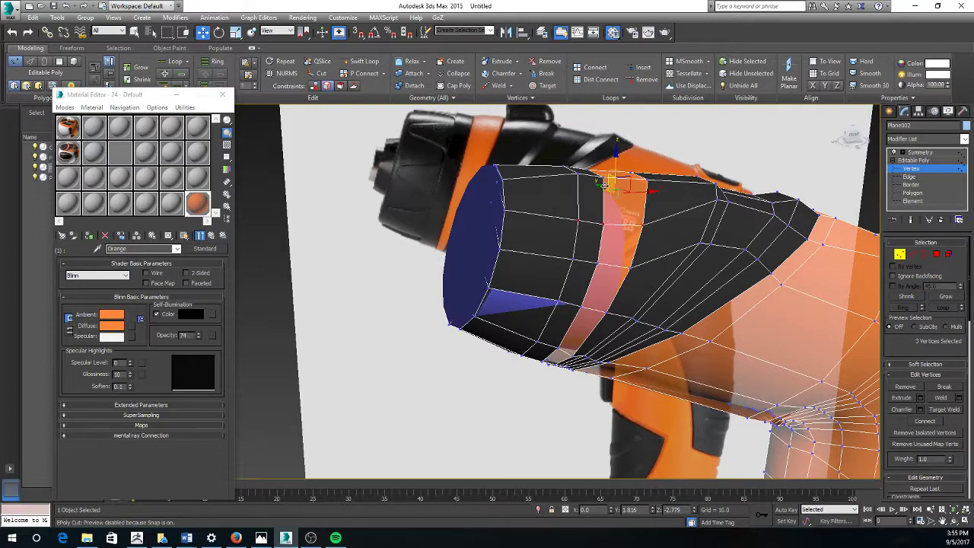
pyautogui.moveTo(604, 185)
pyautogui.keyDown('alt'); pyautogui.mouseDown(button='middle')
pyautogui.moveTo(550, 181)
pyautogui.moveTo(585, 182)
pyautogui.mouseUp(button='middle'); pyautogui.keyUp('alt')
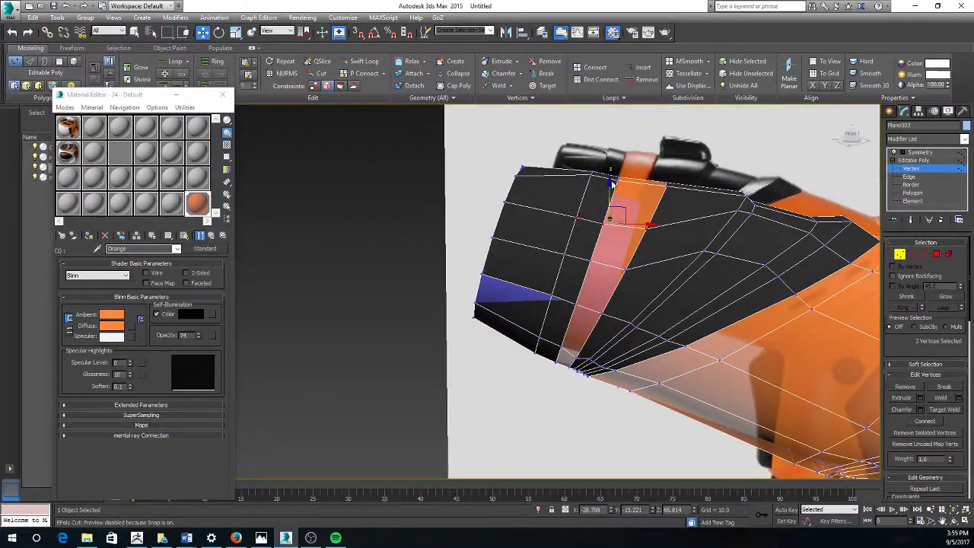
pyautogui.moveTo(621, 204); pyautogui.dragTo(621, 206)
# Step: Select the three vertices in the uppermost side row around the orange stripe and move them to round the barrel's top
pyautogui.click(619, 178)
pyautogui.keyDown('ctrl'); pyautogui.click(591, 175); pyautogui.keyUp('ctrl')
pyautogui.keyDown('alt'); pyautogui.moveTo(652, 202); pyautogui.dragTo(769, 193, button='middle'); pyautogui.keyUp('alt')
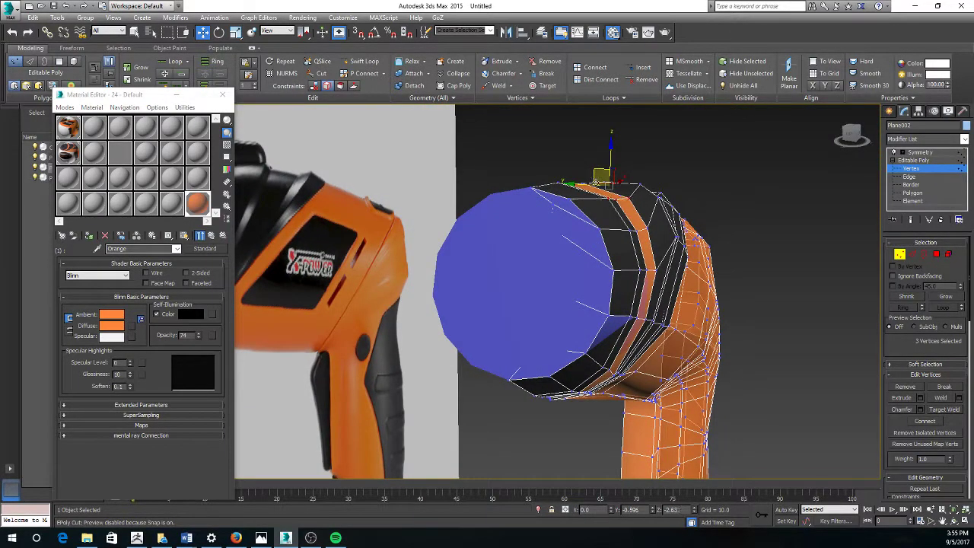
pyautogui.keyDown('alt'); pyautogui.moveTo(601, 187); pyautogui.dragTo(559, 256, button='middle'); pyautogui.keyUp('alt')
pyautogui.press('z')
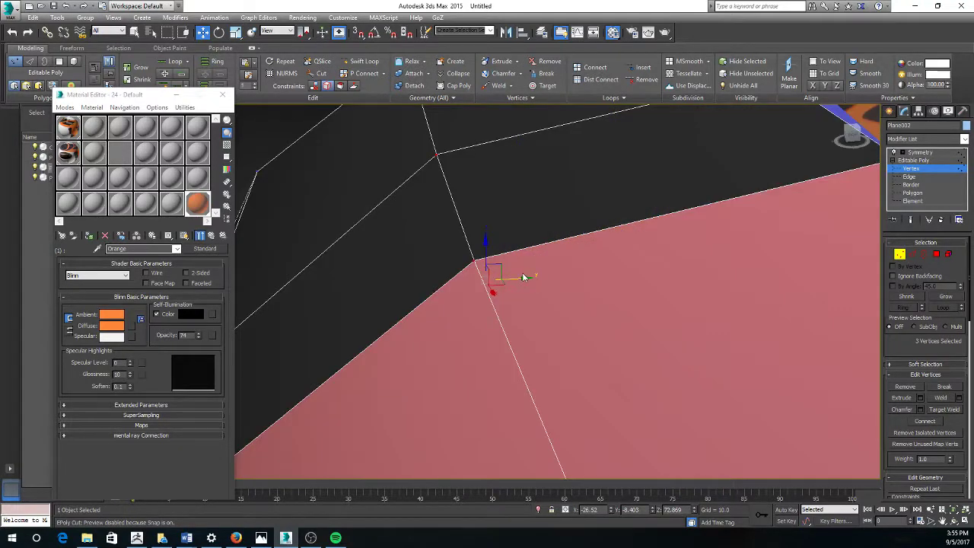
# Step: Inspect the body's side outside vertex editing, and shift the bulging vertex near the orange shell's front edge sideways
pyautogui.click(916, 160)
pyautogui.scroll(-5, 600, 275)
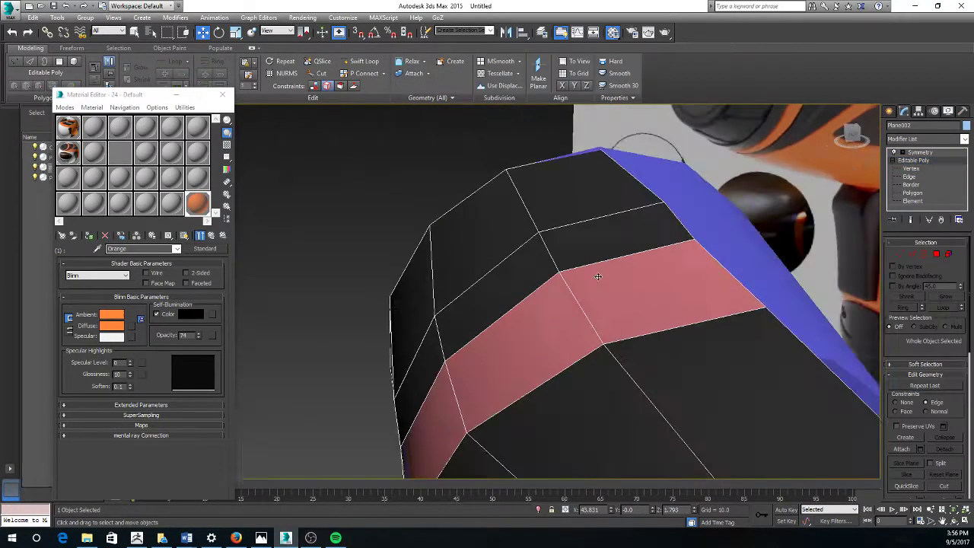
pyautogui.keyDown('alt'); pyautogui.moveTo(600, 272); pyautogui.dragTo(753, 244, button='middle'); pyautogui.keyUp('alt')
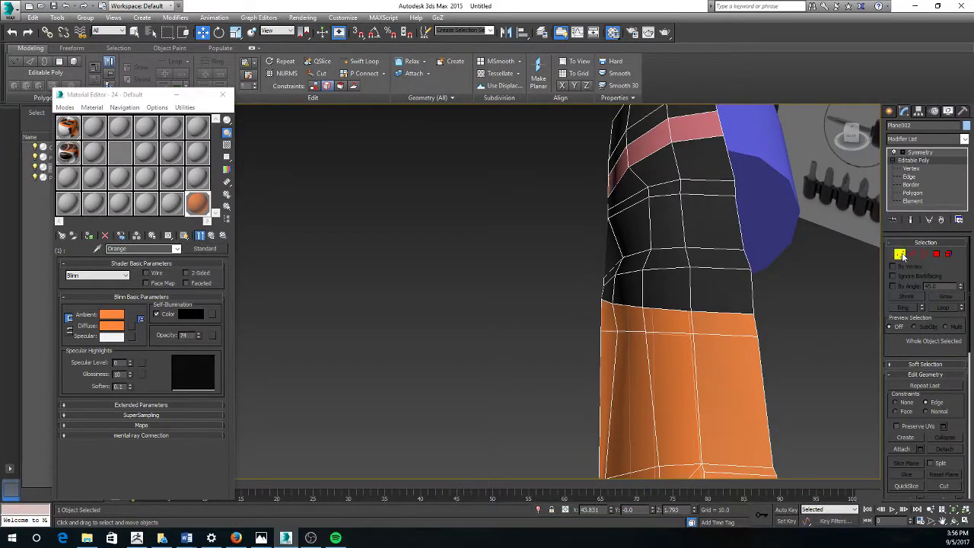
pyautogui.click(901, 255)
pyautogui.click(618, 333)
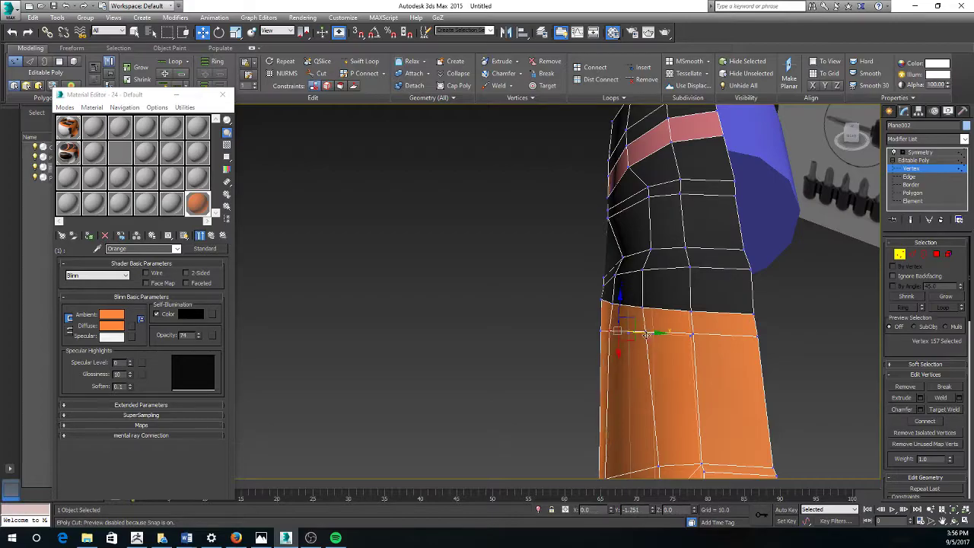
pyautogui.keyDown('alt'); pyautogui.moveTo(646, 330); pyautogui.dragTo(784, 332, button='middle'); pyautogui.keyUp('alt')
pyautogui.scroll(-2, 571, 349)
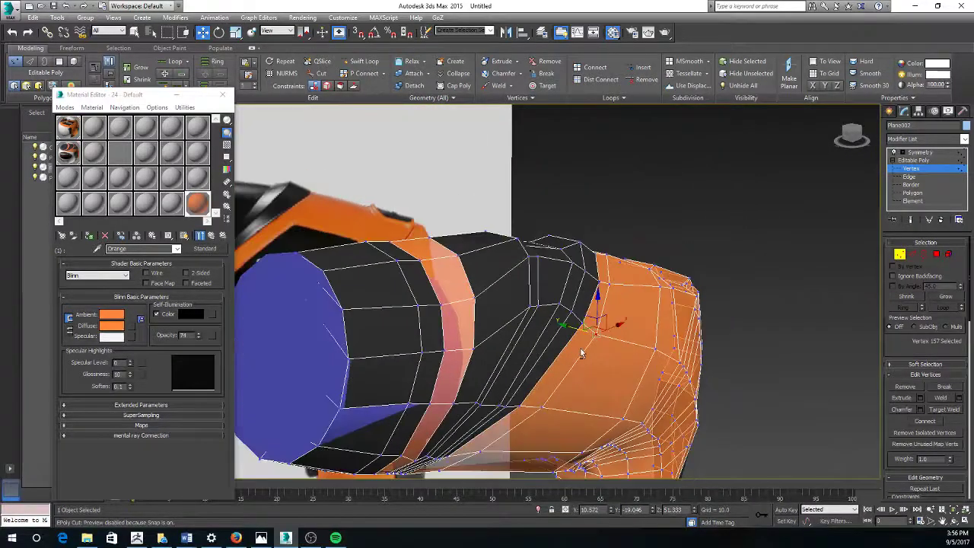
# Step: Select the two side vertices on the orange shell behind the black section, reposition them to smooth the surface, and leave vertex editing
pyautogui.keyDown('alt'); pyautogui.moveTo(582, 351); pyautogui.dragTo(653, 357, button='middle'); pyautogui.keyUp('alt')
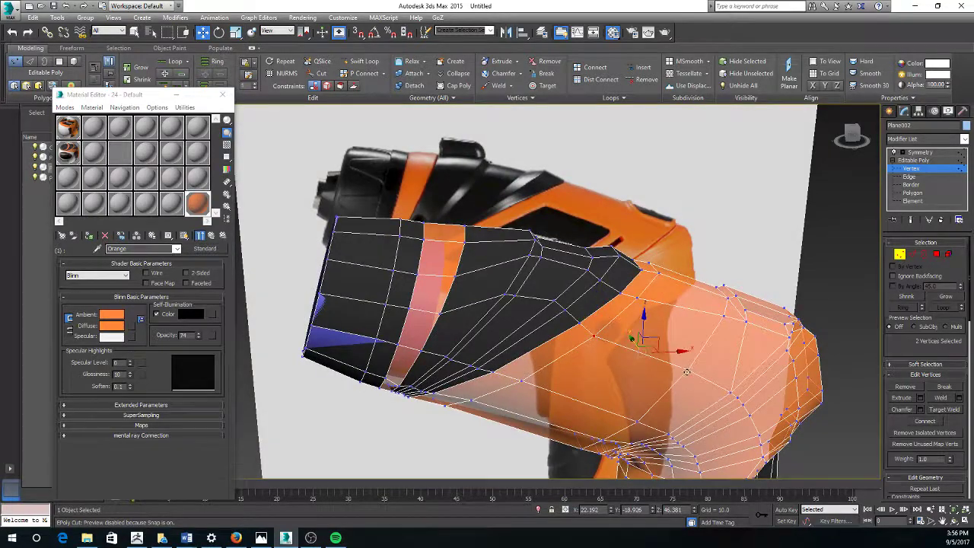
pyautogui.moveTo(628, 309); pyautogui.dragTo(669, 341)
pyautogui.keyDown('alt'); pyautogui.moveTo(668, 341); pyautogui.dragTo(671, 349, button='middle'); pyautogui.keyUp('alt')
pyautogui.moveTo(654, 340); pyautogui.dragTo(670, 325)
pyautogui.keyDown('alt'); pyautogui.moveTo(645, 296); pyautogui.dragTo(624, 301, button='middle'); pyautogui.keyUp('alt')
pyautogui.click(893, 161)
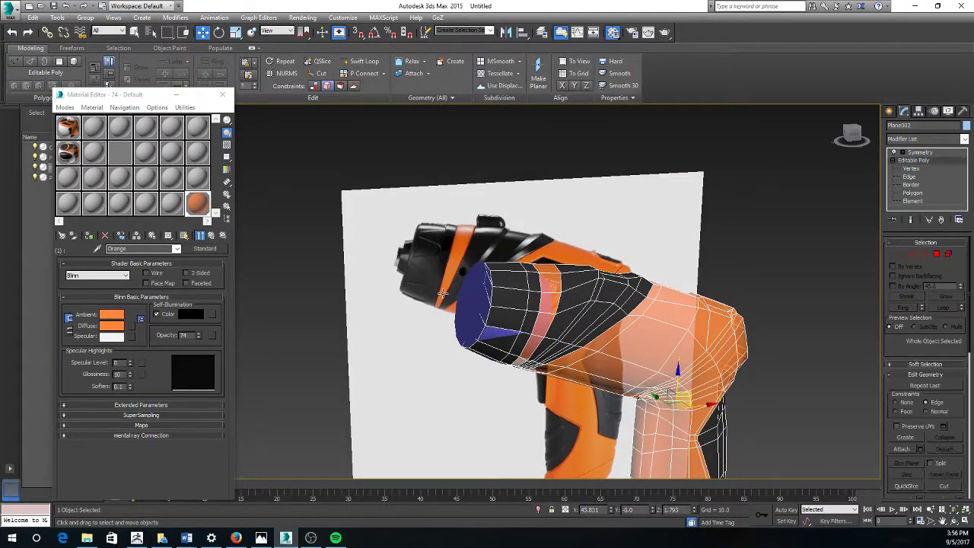
# Step: Move the guide cylinder out of the barrel's front, clear of the body
pyautogui.click(469, 294)
pyautogui.moveTo(472, 293)
pyautogui.keyDown('alt'); pyautogui.mouseDown(button='middle')
pyautogui.moveTo(491, 292)
pyautogui.moveTo(483, 294)
pyautogui.mouseUp(button='middle'); pyautogui.keyUp('alt')
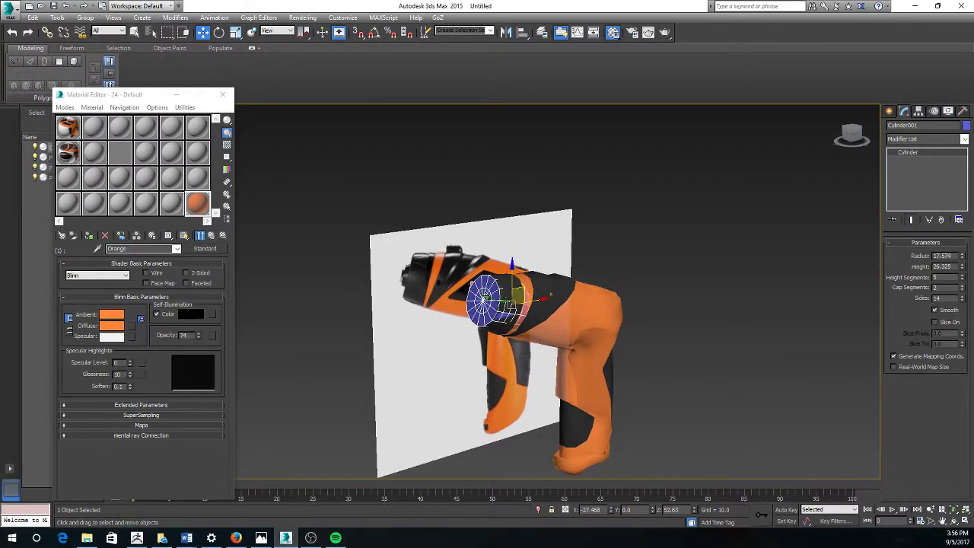
pyautogui.moveTo(518, 295); pyautogui.dragTo(758, 313)
pyautogui.moveTo(583, 253)
pyautogui.keyDown('alt'); pyautogui.mouseDown(button='middle')
pyautogui.moveTo(614, 250)
pyautogui.moveTo(599, 249)
pyautogui.mouseUp(button='middle'); pyautogui.keyUp('alt')
# Step: Select the four inner vertices around the opening in the body's front face and weld them into one, raising the weld threshold until they merge
pyautogui.click(636, 277)
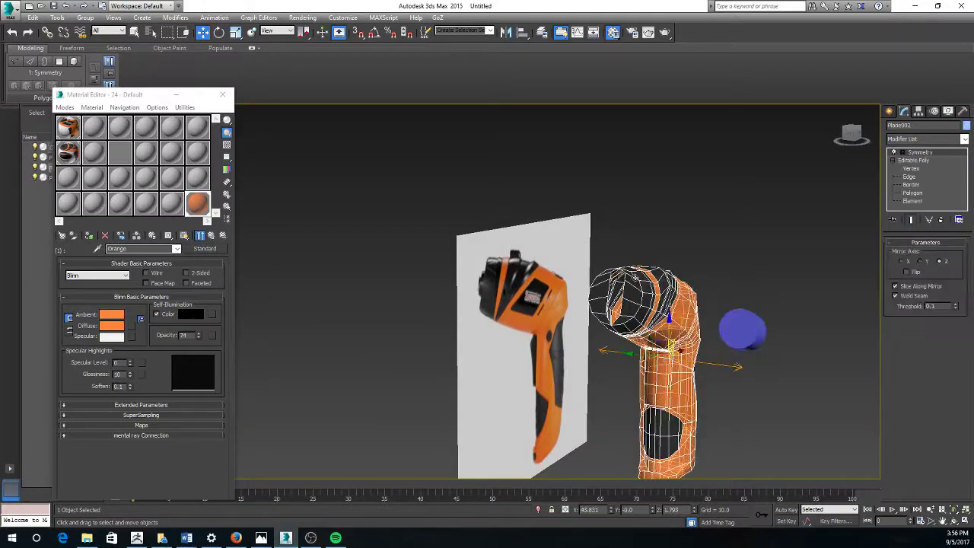
pyautogui.keyDown('alt'); pyautogui.moveTo(636, 277); pyautogui.dragTo(470, 229, button='middle'); pyautogui.keyUp('alt')
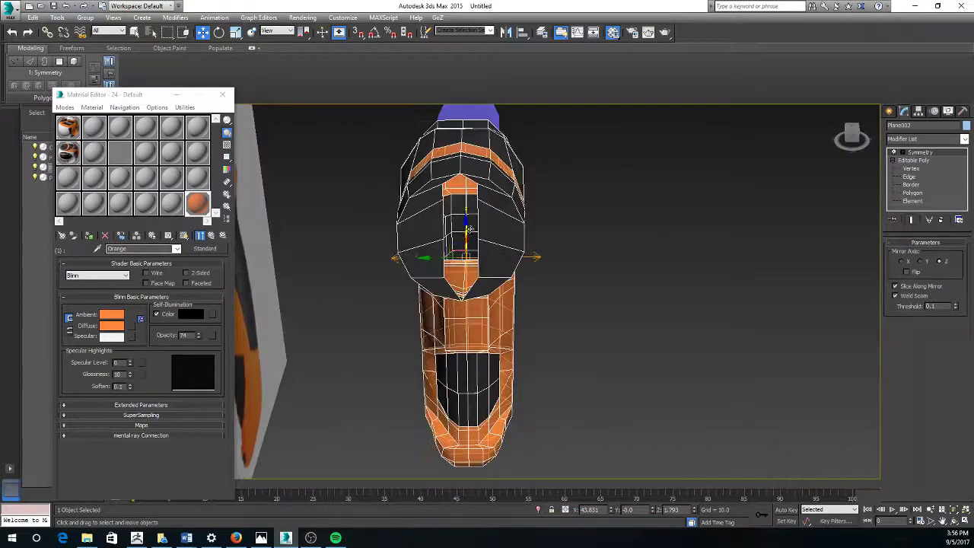
pyautogui.click(912, 168)
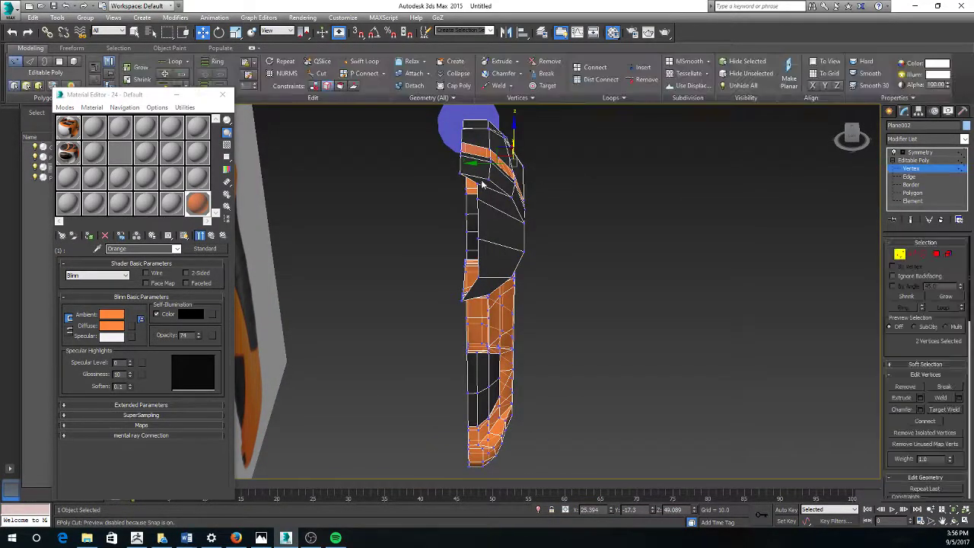
pyautogui.click(477, 185)
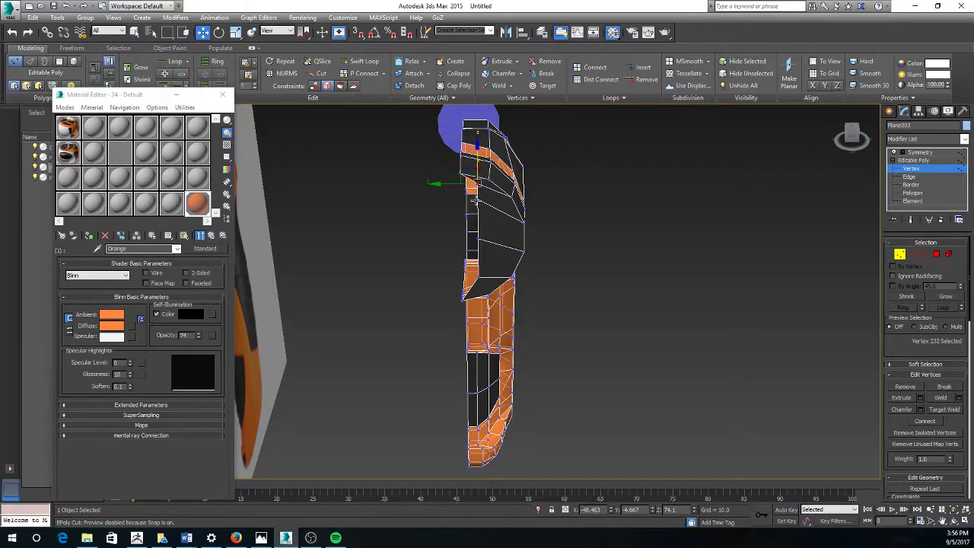
pyautogui.keyDown('ctrl'); pyautogui.click(475, 195); pyautogui.keyUp('ctrl')
pyautogui.keyDown('ctrl'); pyautogui.click(477, 205); pyautogui.keyUp('ctrl')
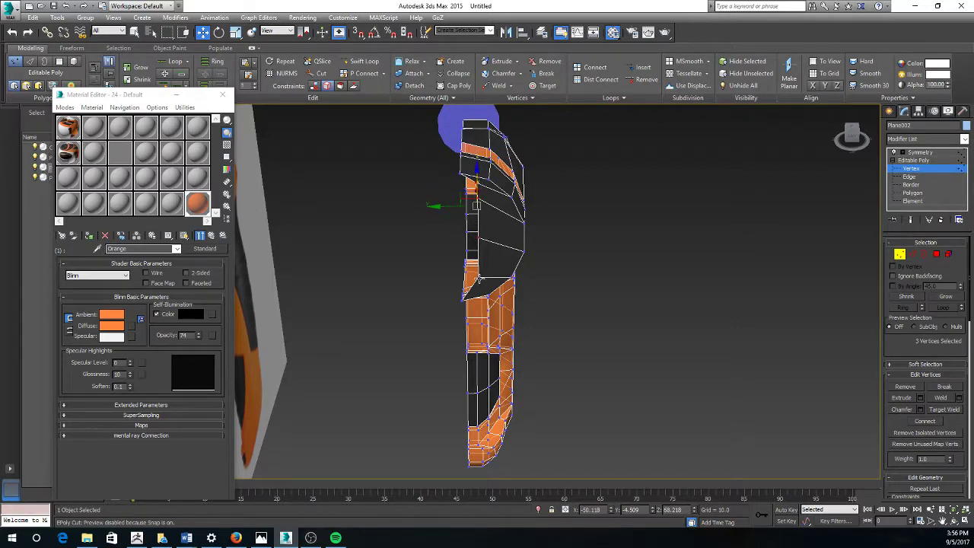
pyautogui.click(961, 398)
pyautogui.moveTo(500, 297); pyautogui.dragTo(501, 204)
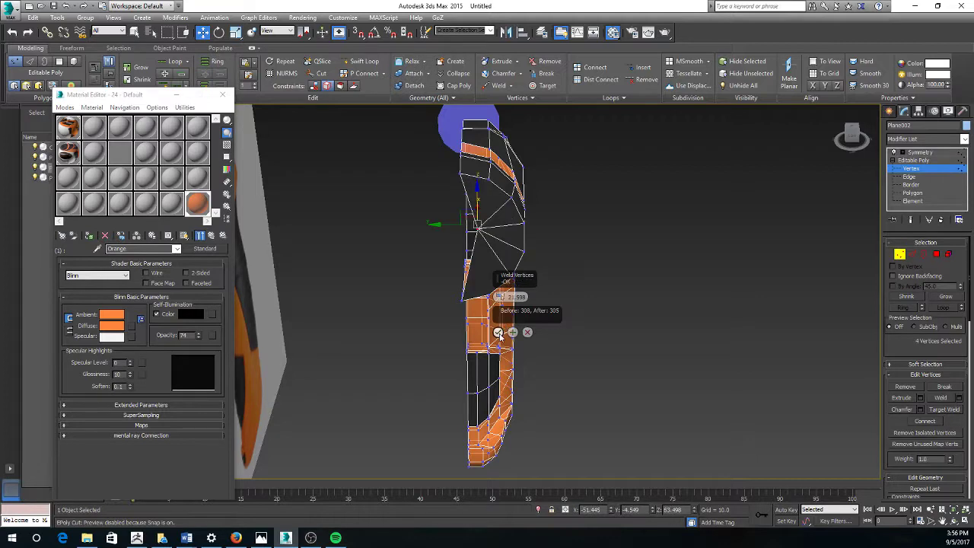
pyautogui.click(499, 332)
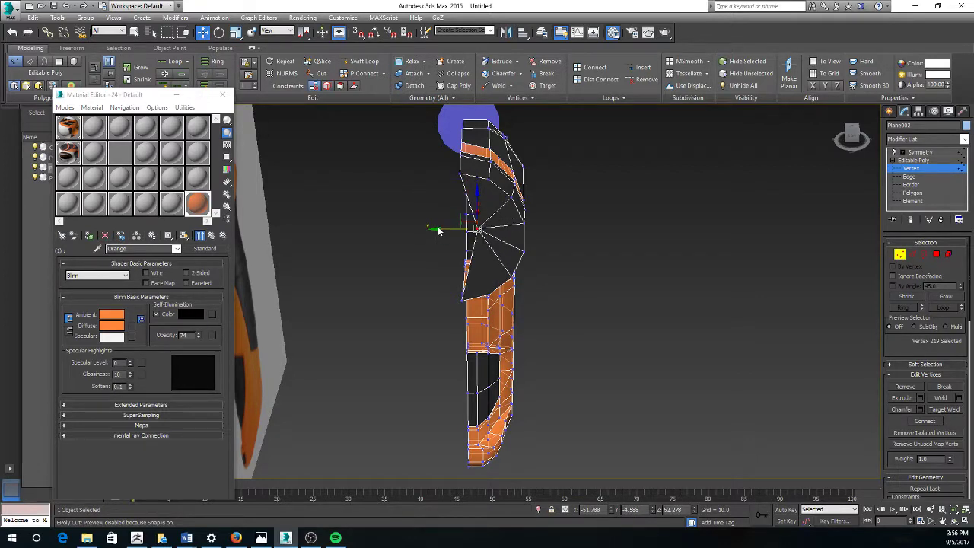
# Step: Move the welded front vertex sideways onto the body's mirror line, and return to the Symmetry modifier to show both halves
pyautogui.moveTo(438, 229); pyautogui.dragTo(427, 232)
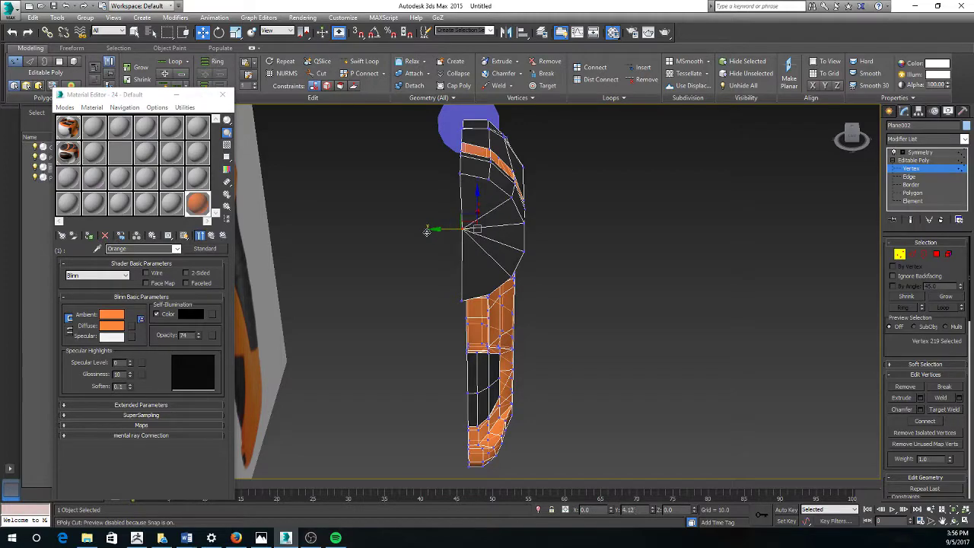
pyautogui.keyDown('alt'); pyautogui.moveTo(427, 232); pyautogui.dragTo(529, 237, button='middle'); pyautogui.keyUp('alt')
pyautogui.scroll(-5, 441, 232)
pyautogui.hotkey('ctrl', 'z')
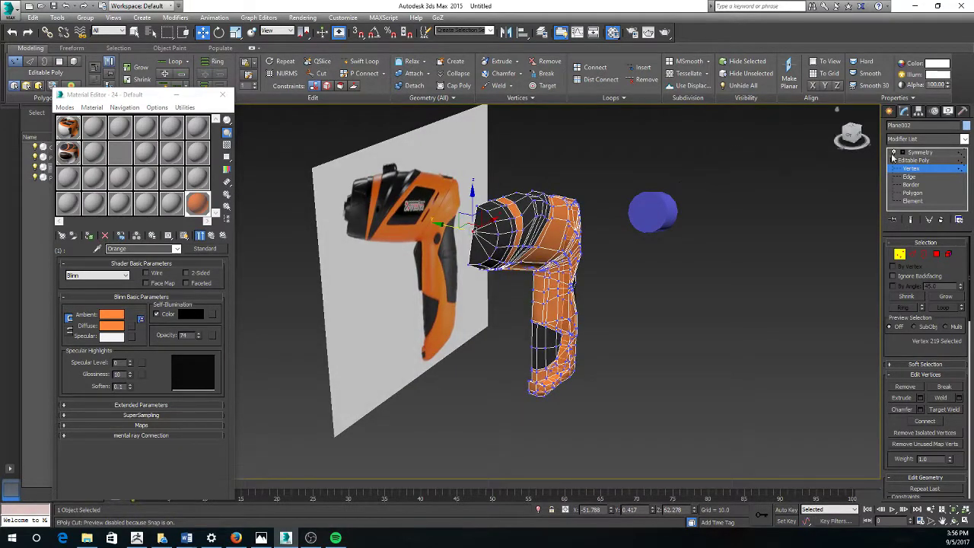
pyautogui.click(921, 152)
# Step: Set the Orange material's opacity to 100
pyautogui.keyDown('alt'); pyautogui.moveTo(632, 265); pyautogui.dragTo(621, 286, button='middle'); pyautogui.keyUp('alt')
pyautogui.scroll(3, 581, 272)
pyautogui.keyDown('alt'); pyautogui.moveTo(585, 274); pyautogui.dragTo(564, 271, button='middle'); pyautogui.keyUp('alt')
pyautogui.scroll(-1, 565, 270)
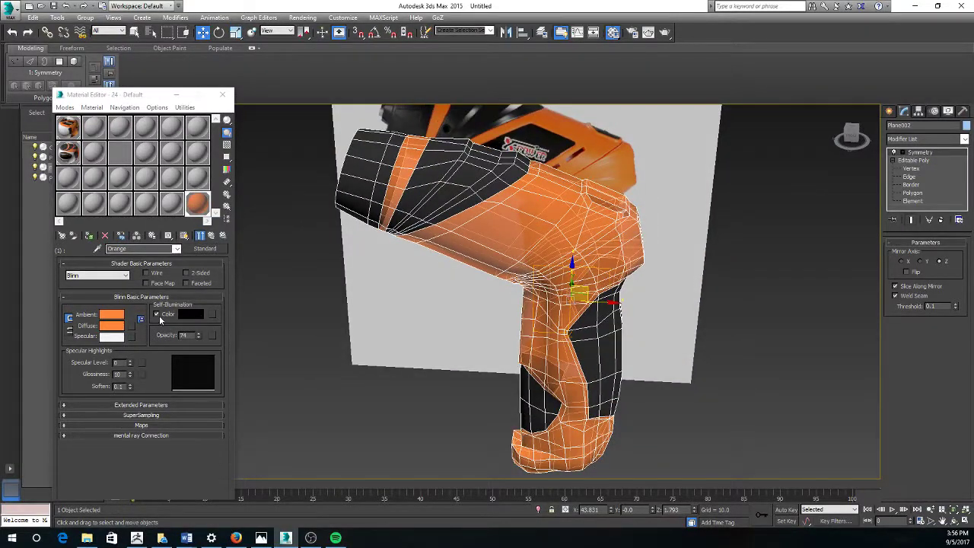
pyautogui.moveTo(199, 337); pyautogui.dragTo(198, 306)
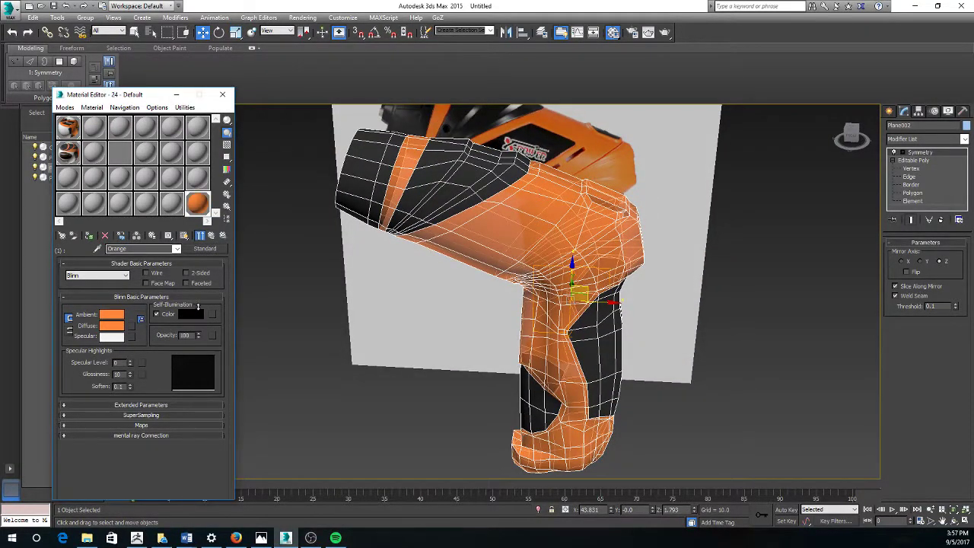
# Step: Deselect the body to inspect its opaque shell from several sides without the wireframe selection, and select it again
pyautogui.keyDown('alt'); pyautogui.moveTo(529, 297); pyautogui.dragTo(599, 303, button='middle'); pyautogui.keyUp('alt')
pyautogui.click(658, 267)
pyautogui.keyDown('alt'); pyautogui.moveTo(658, 267); pyautogui.dragTo(461, 108, button='middle'); pyautogui.keyUp('alt')
pyautogui.click(601, 263)
pyautogui.scroll(4, 600, 282)
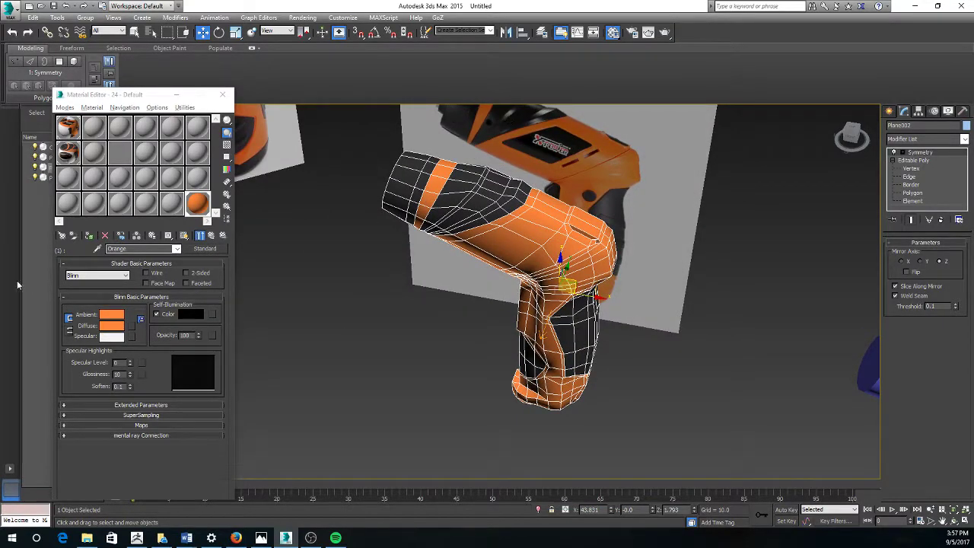